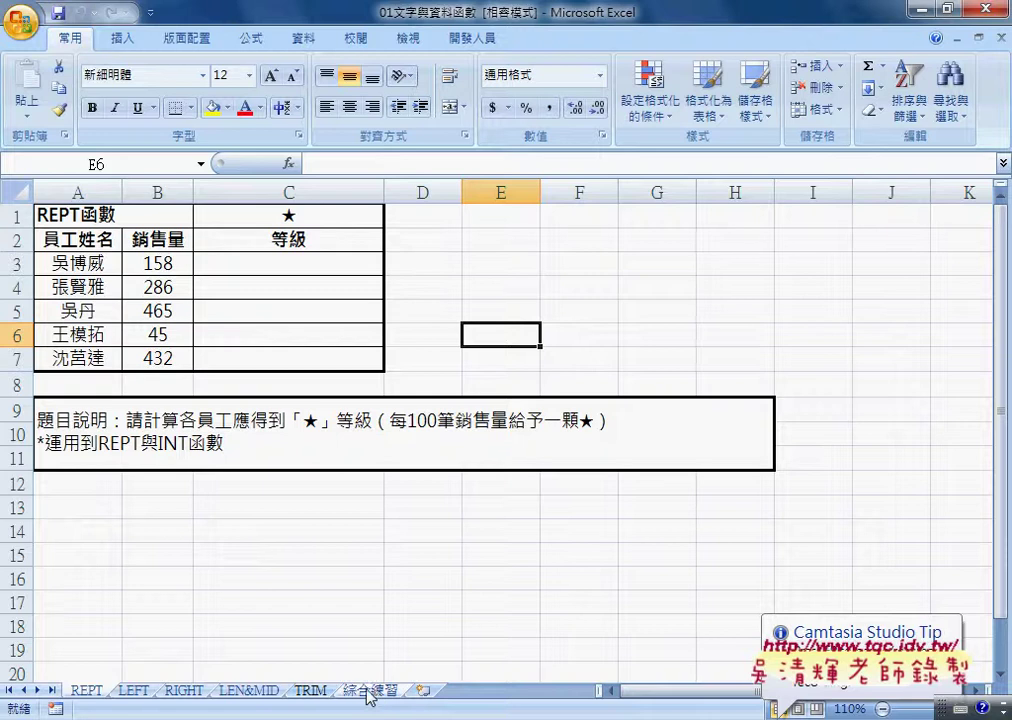
- Switch to the 綜合練習 sheet and scroll to its top
left_click(376, 692)
scroll(560, 549, "up", 3)
scroll(562, 548, "up", 6)
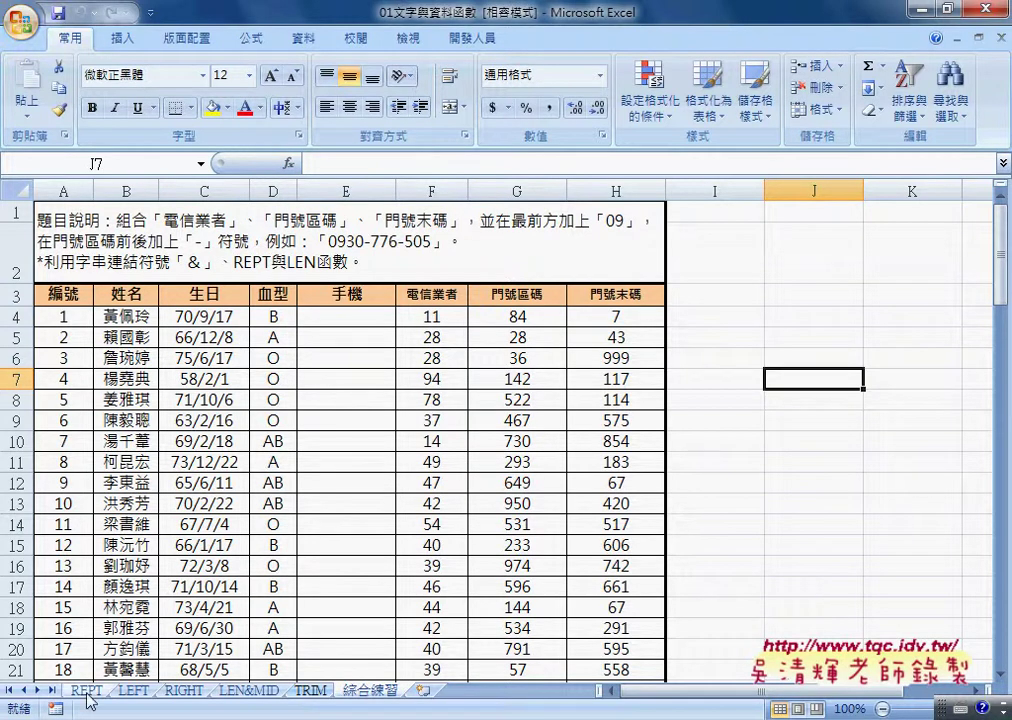
- Select empty cell E4 under 手機 and annotate it and the insert-function button in red
left_click(353, 317)
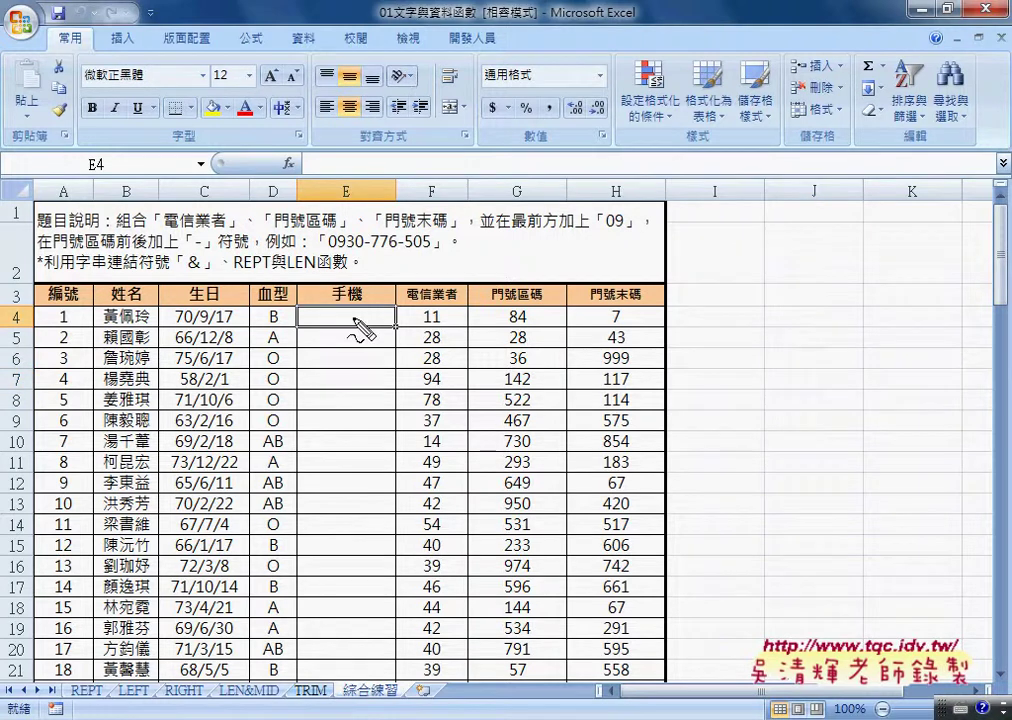
left_click_drag(393, 333, 397, 307)
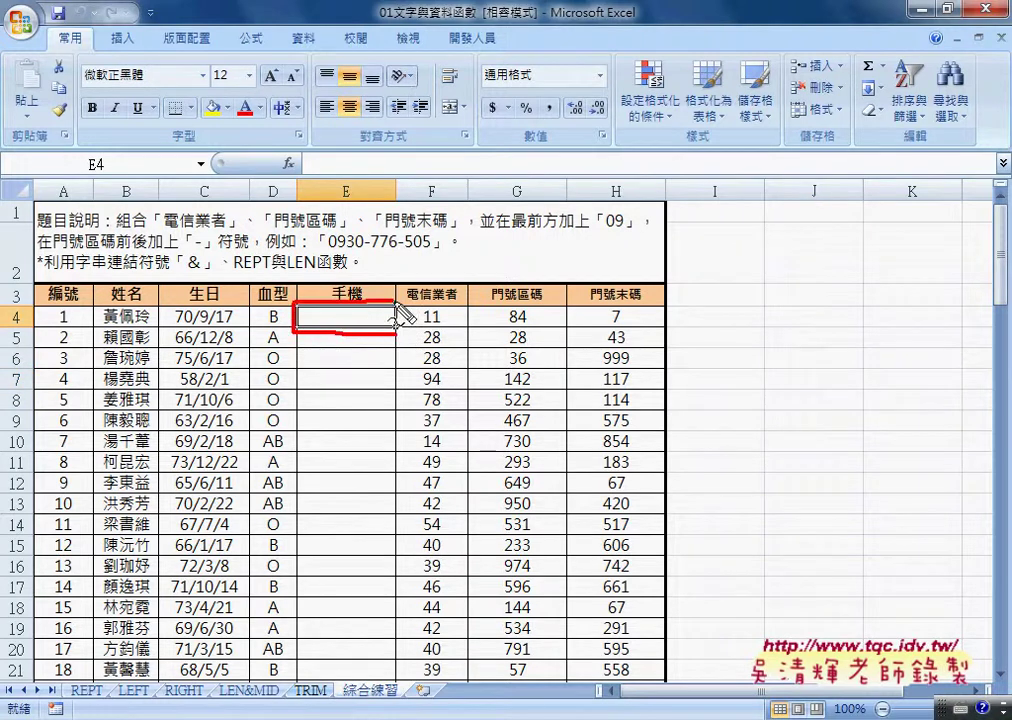
left_click_drag(745, 293, 745, 312)
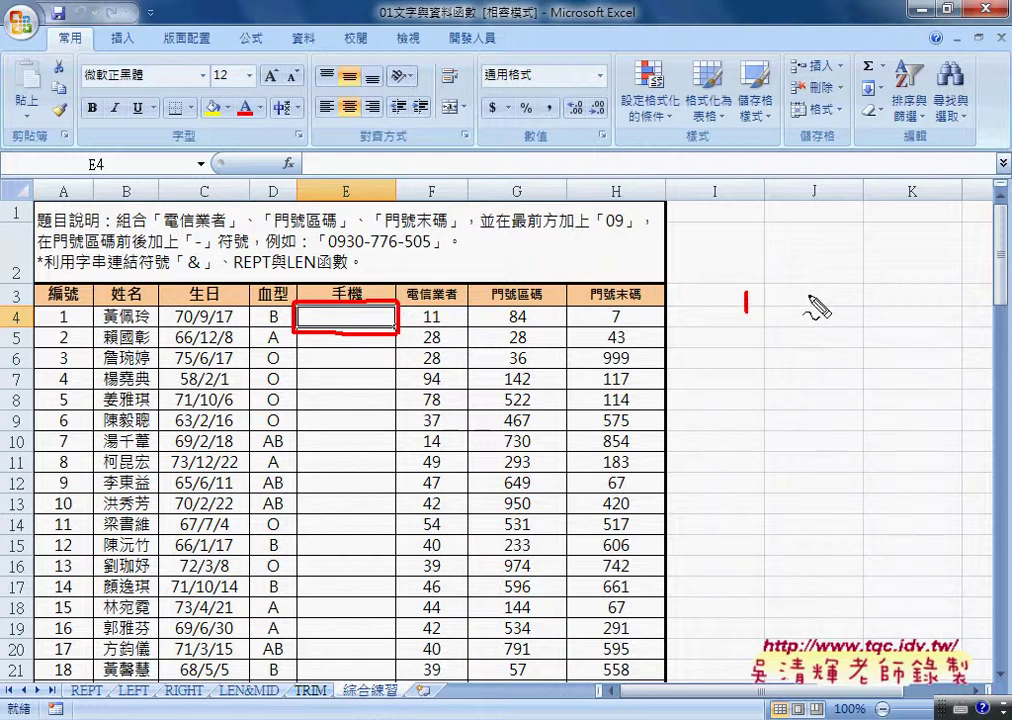
left_click_drag(810, 312, 732, 312)
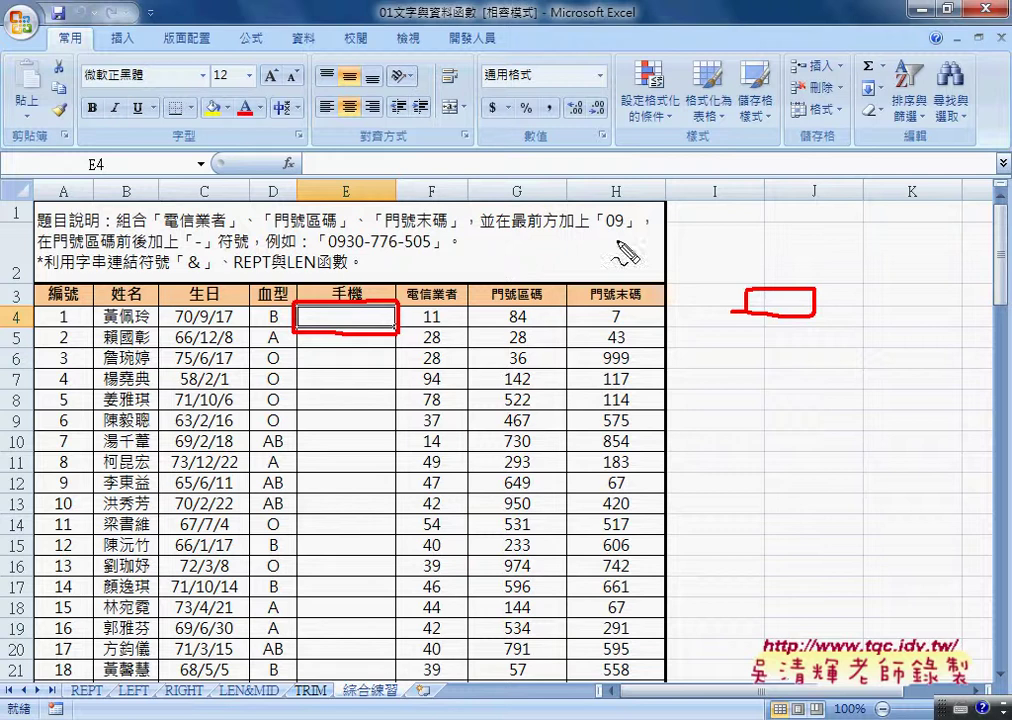
mouse_move(306, 152)
left_mouse_down()
mouse_move(270, 166)
mouse_move(289, 183)
left_mouse_up()
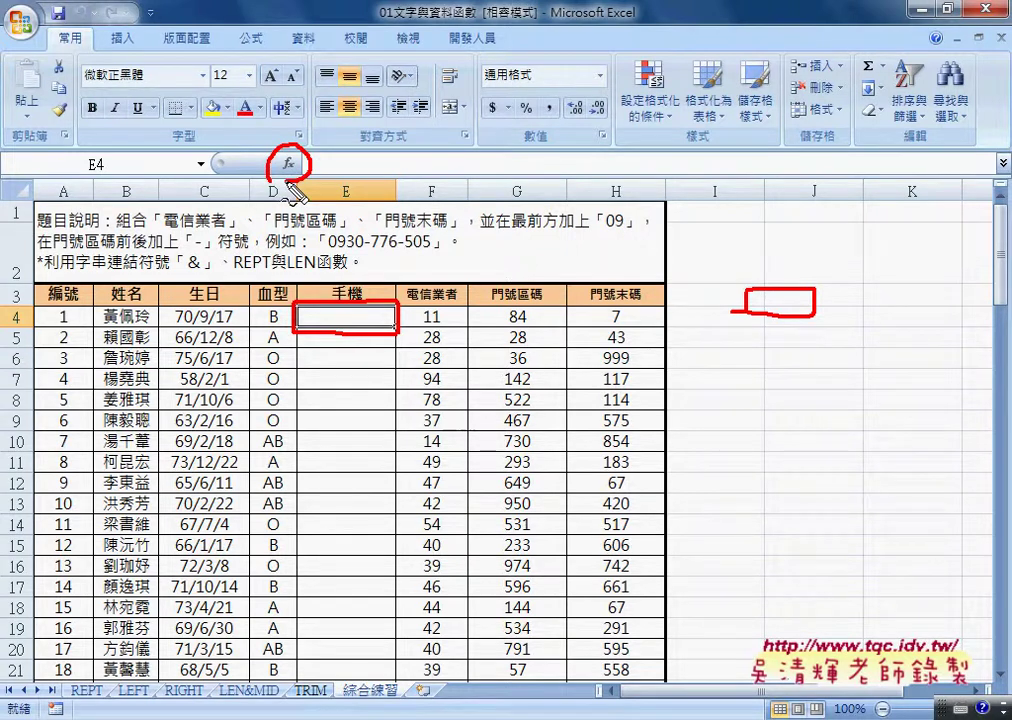
key("Escape")
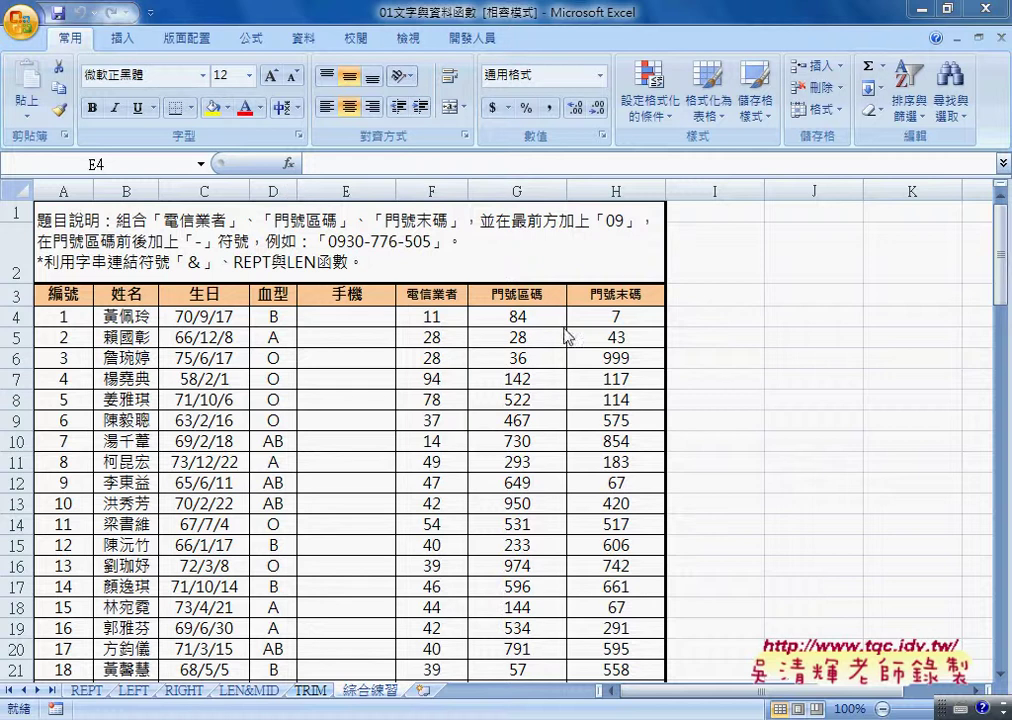
- Compare the values in G4 (84) and H4 (7)
left_click(528, 318)
left_click(589, 318)
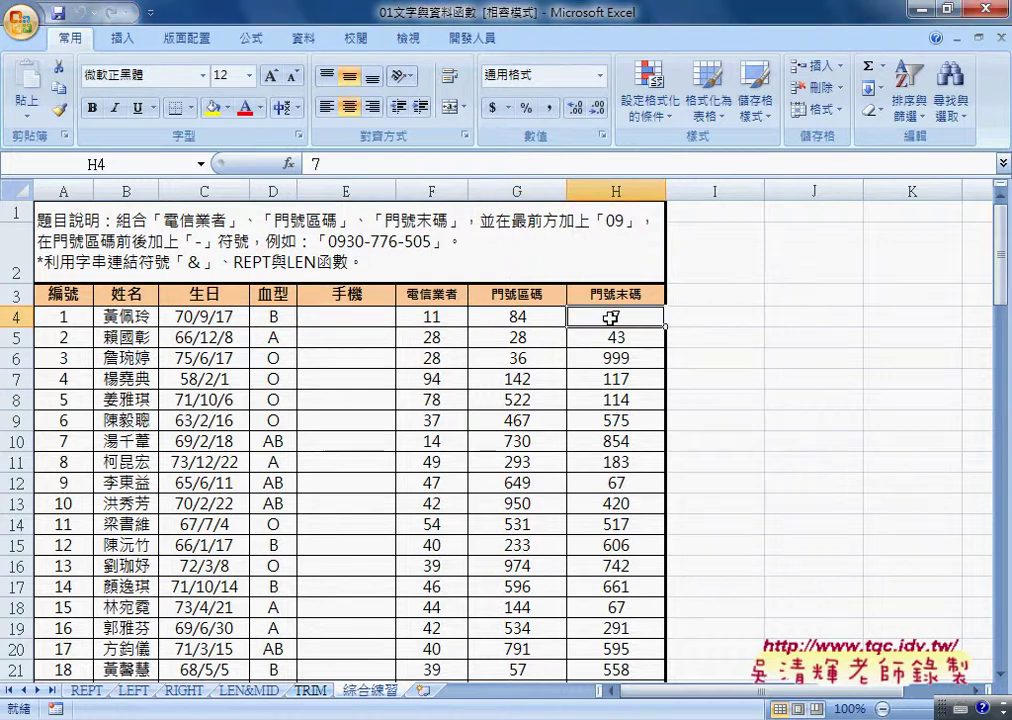
left_click(524, 318)
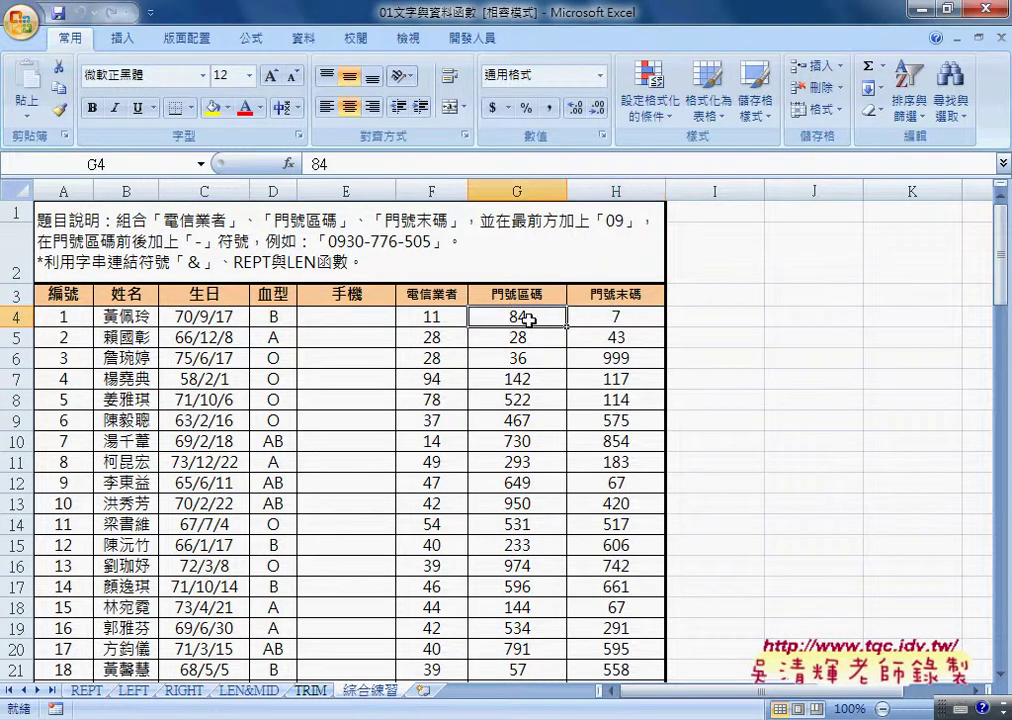
left_click(613, 318)
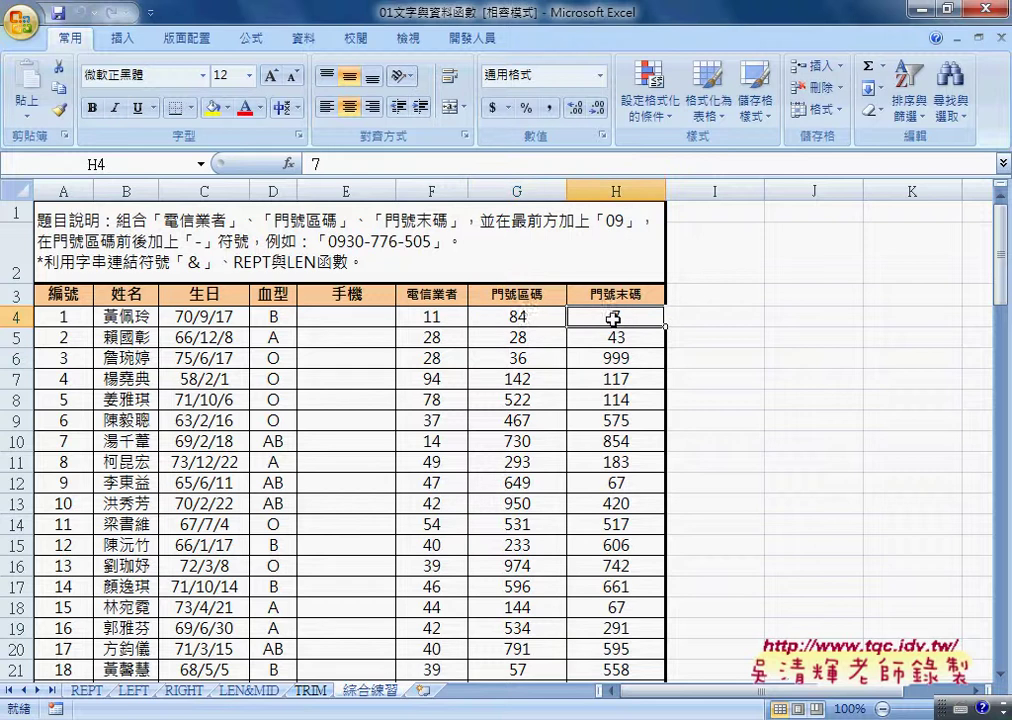
left_click(524, 318)
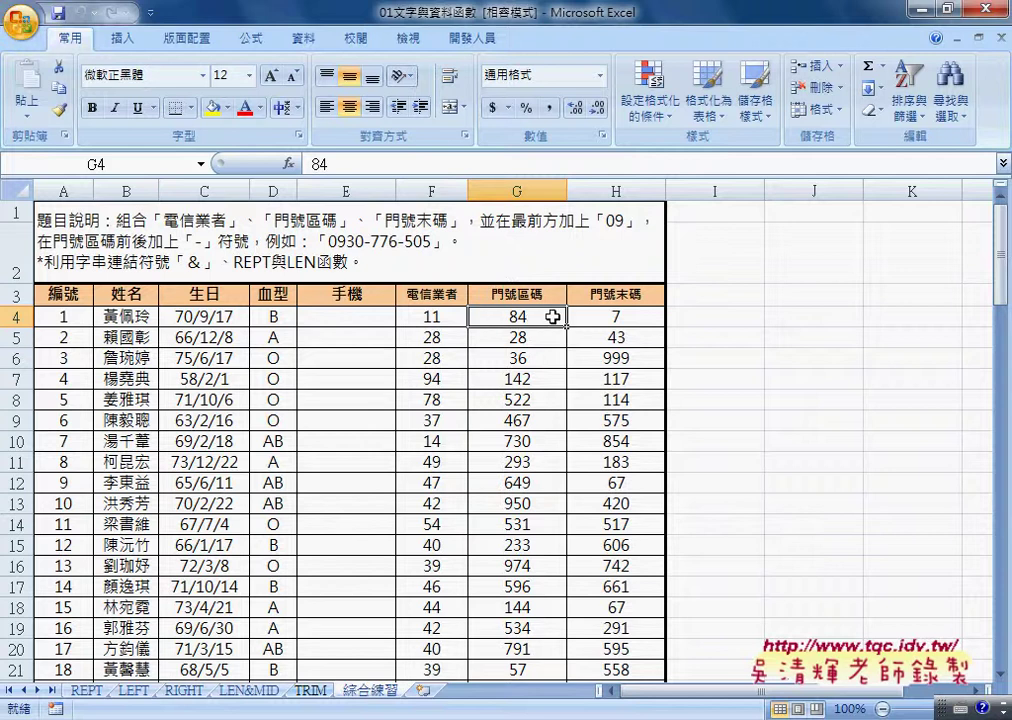
left_click(622, 317)
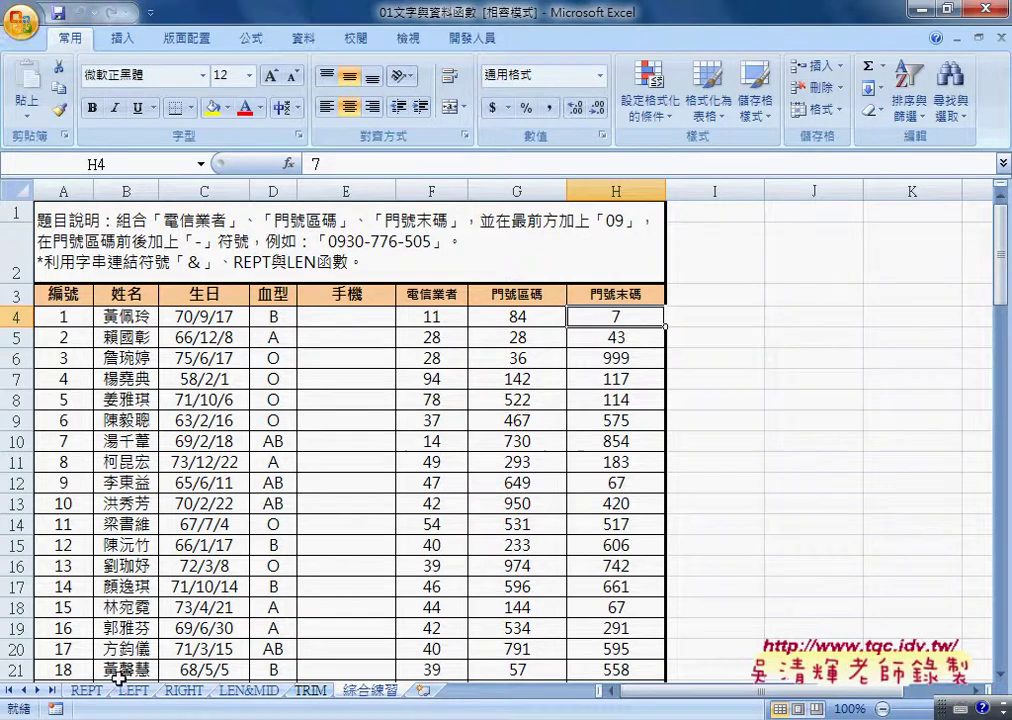
- On the REPT sheet, start a function in C3 and list the function categories
left_click(89, 692)
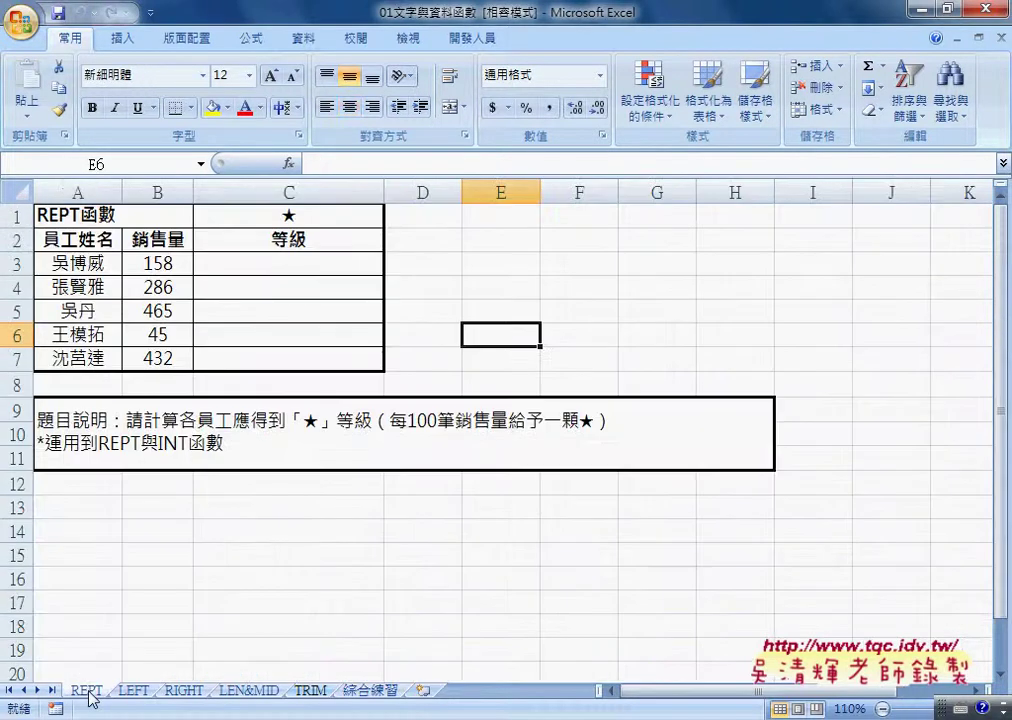
left_click(299, 270)
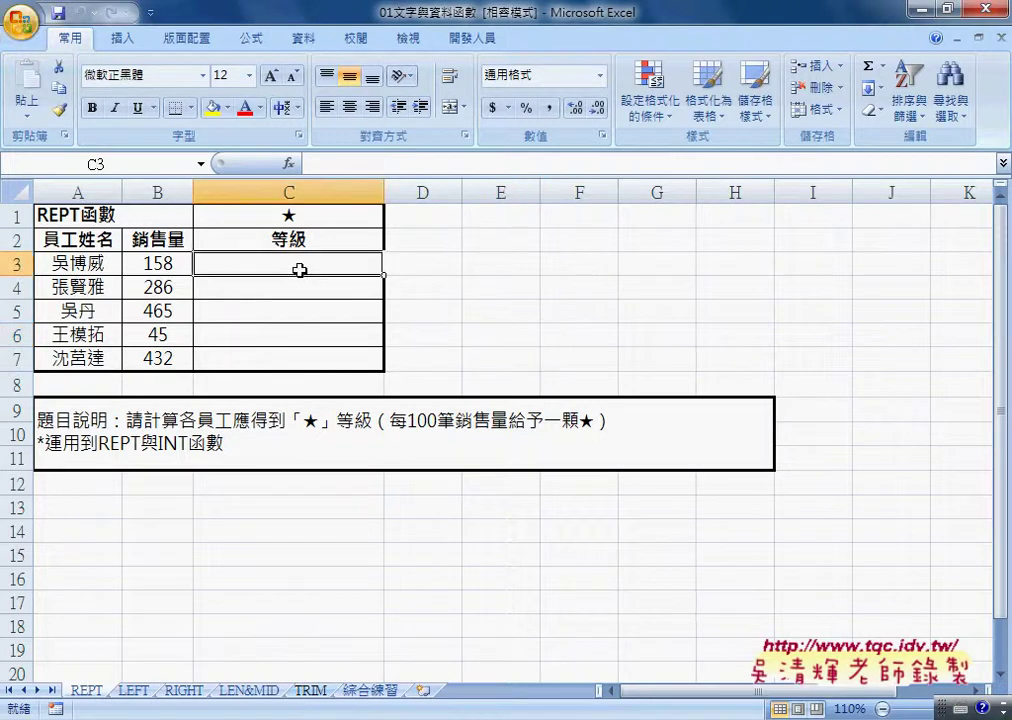
left_click(289, 163)
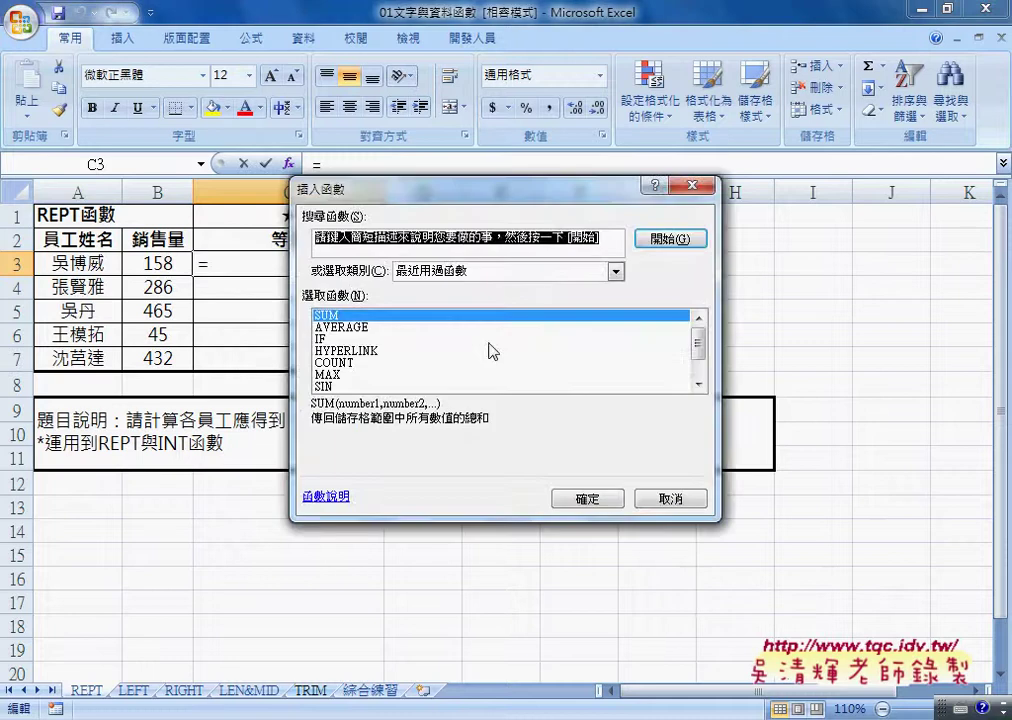
left_click_drag(428, 201, 478, 294)
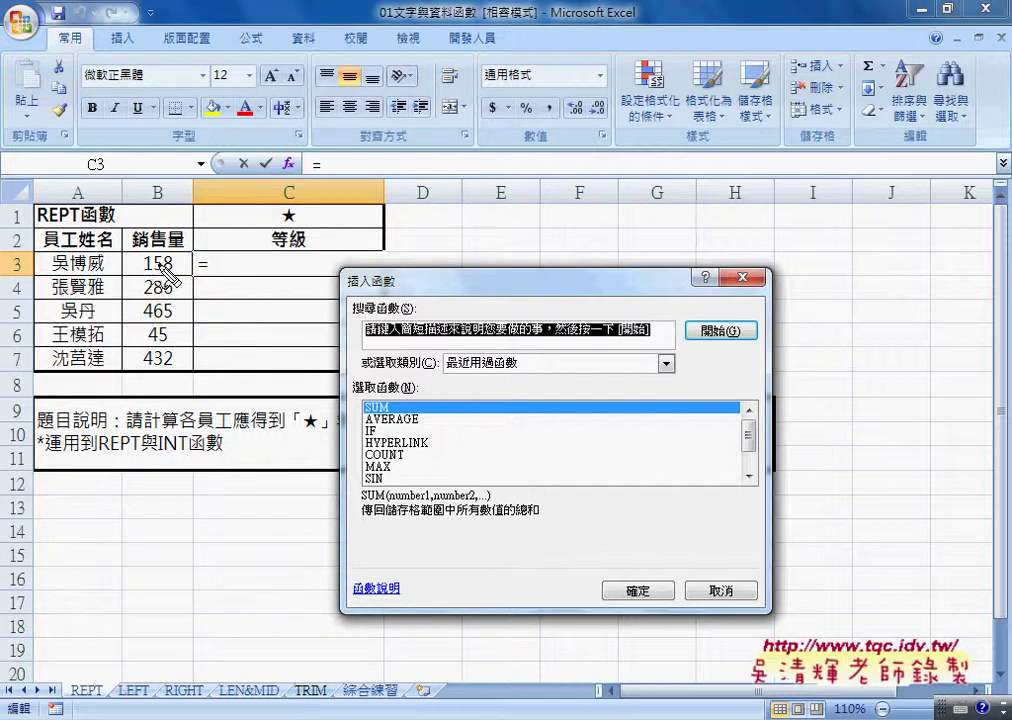
mouse_move(138, 270)
left_mouse_down()
mouse_move(173, 270)
mouse_move(156, 275)
left_mouse_up()
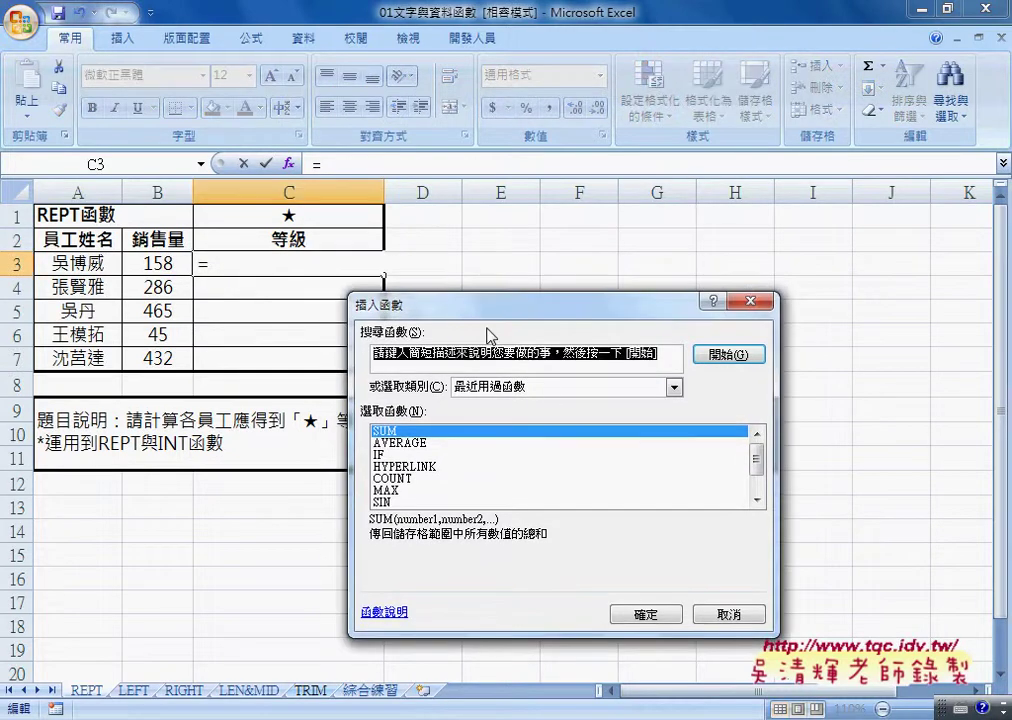
left_click(551, 391)
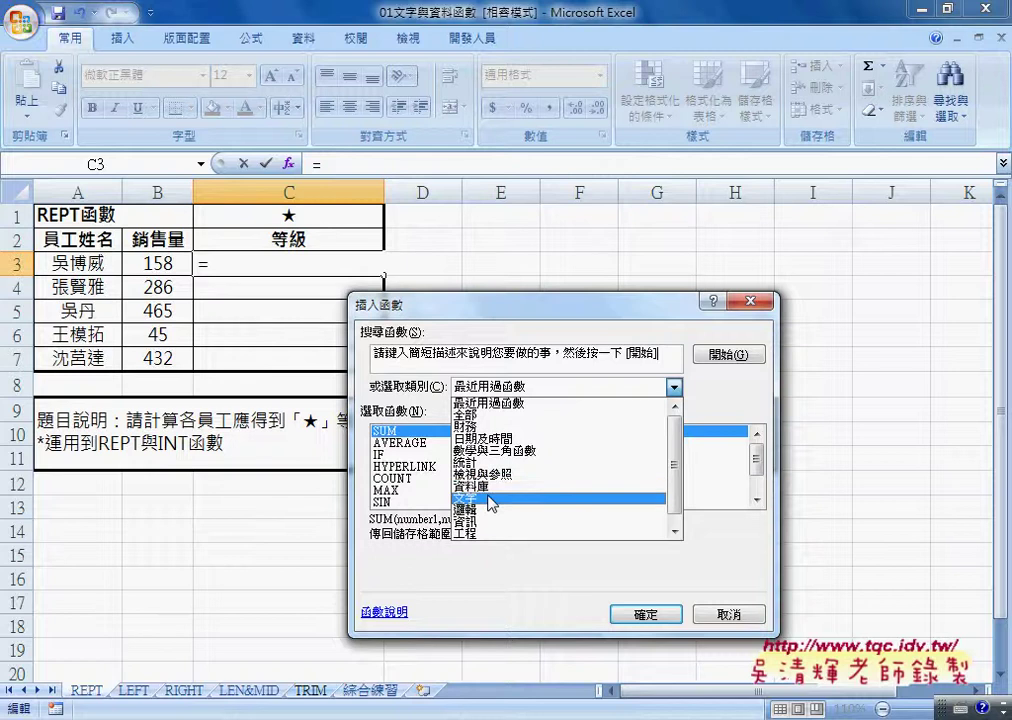
- Filter to the 文字 category and pick REPT from the list
left_click(491, 500)
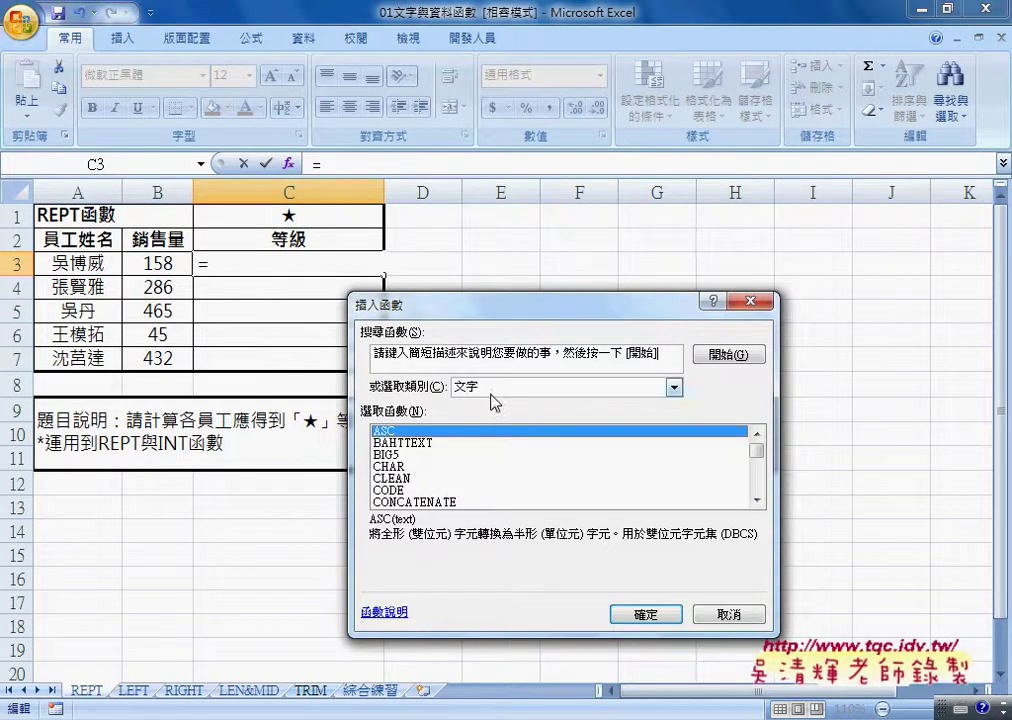
left_click(757, 500)
left_click(757, 500)
left_click(757, 500)
left_click(757, 500)
left_click(757, 500)
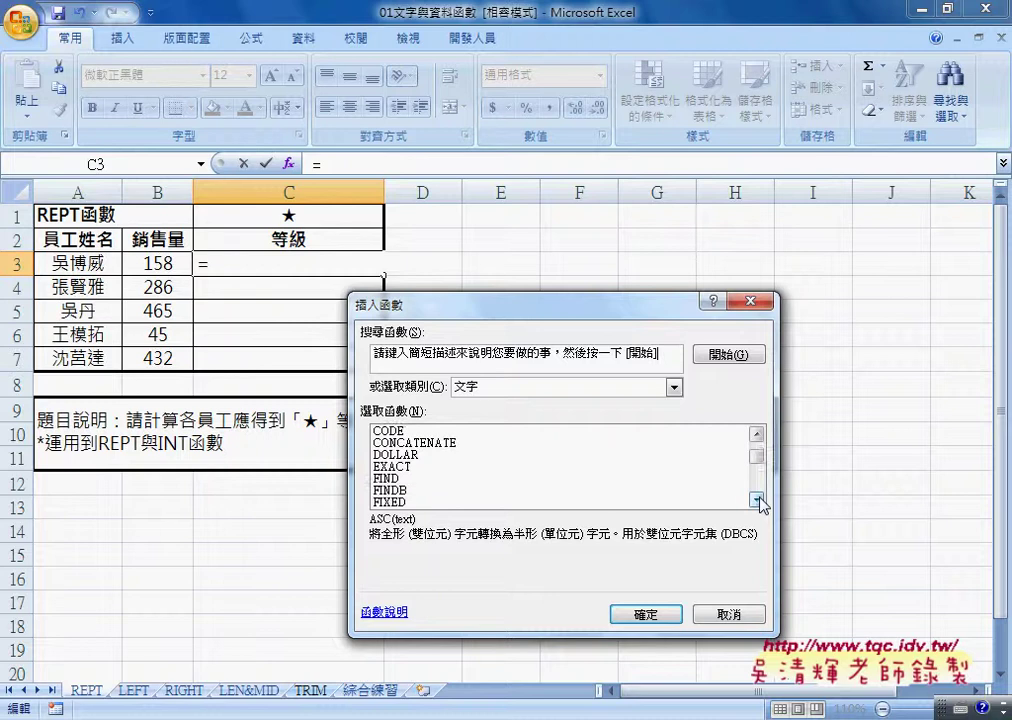
left_click(757, 500)
left_click(757, 500)
left_click(757, 500)
left_click(757, 500)
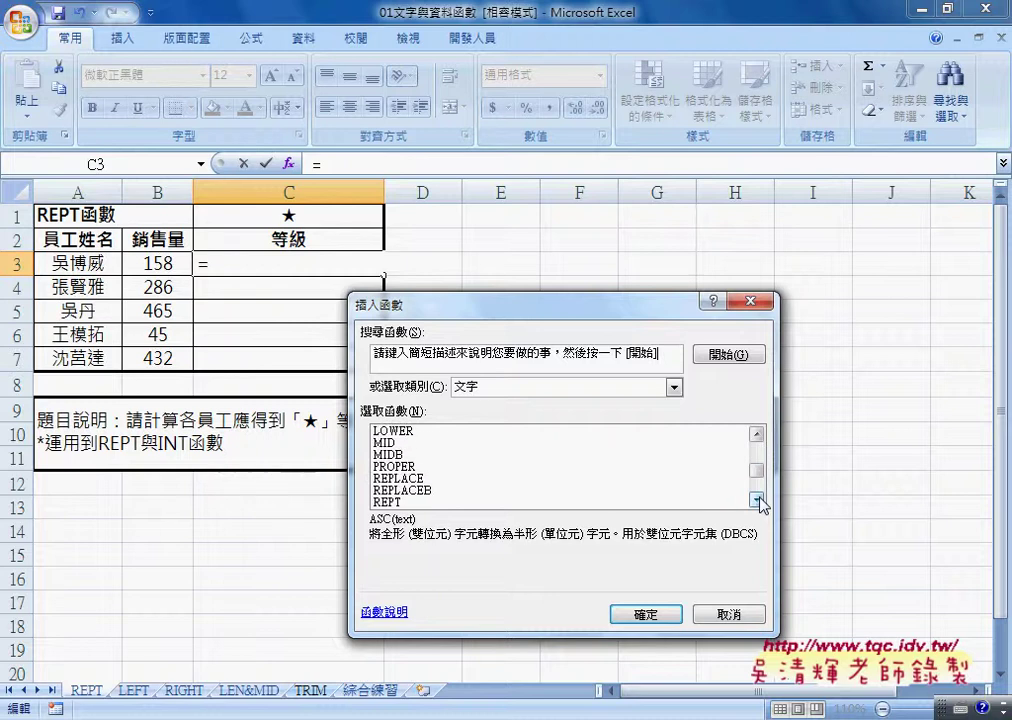
left_click(757, 500)
left_click(470, 491)
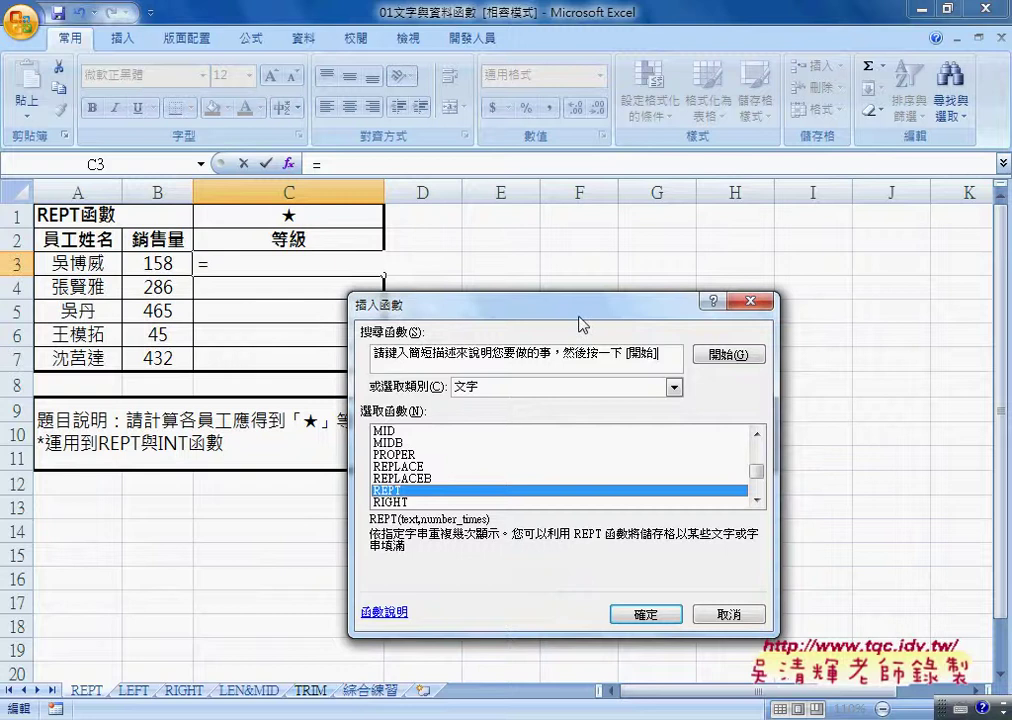
- Highlight REPT's text and number_times arguments and its description in red
left_click_drag(579, 318, 681, 231)
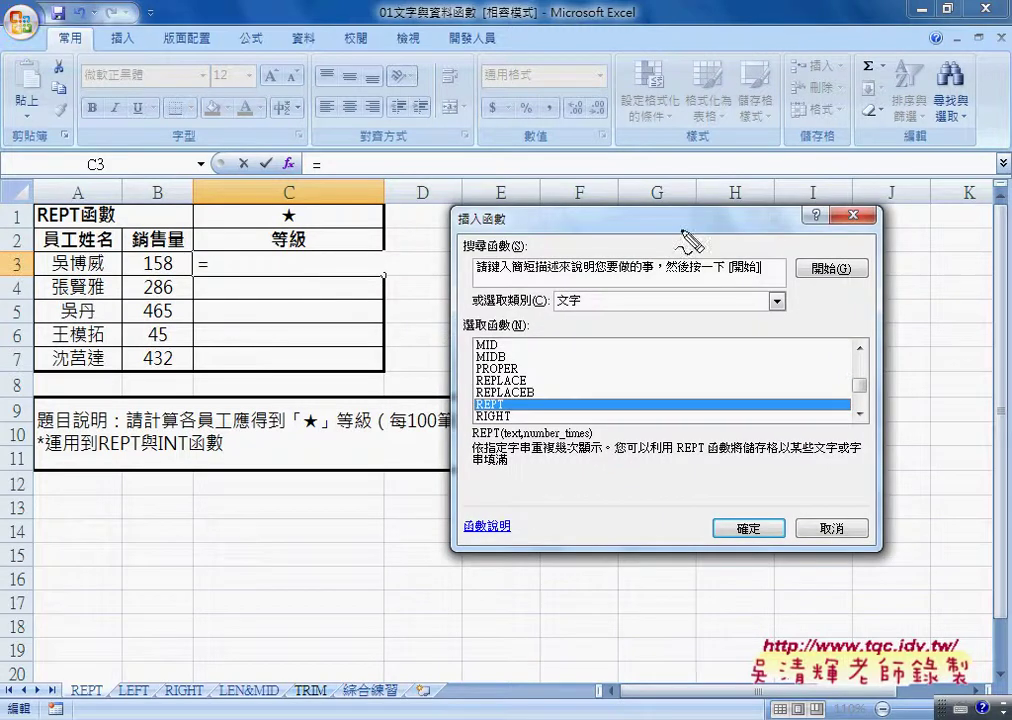
left_click(492, 403)
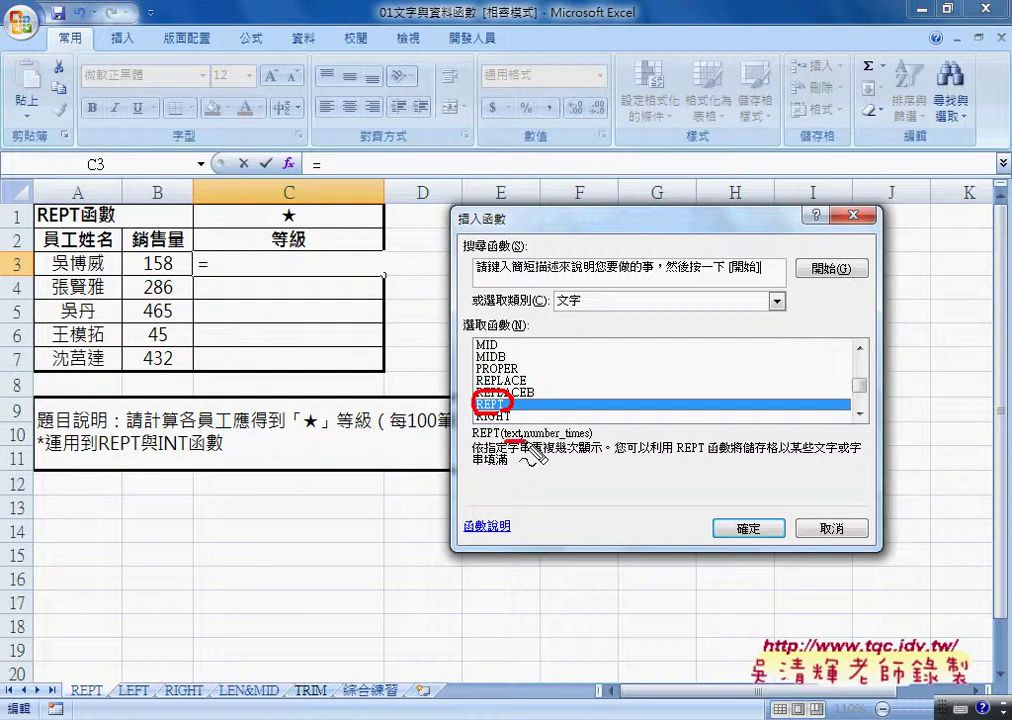
mouse_move(586, 438)
left_mouse_down()
mouse_move(505, 438)
mouse_move(517, 465)
mouse_move(584, 441)
mouse_move(549, 474)
left_mouse_up()
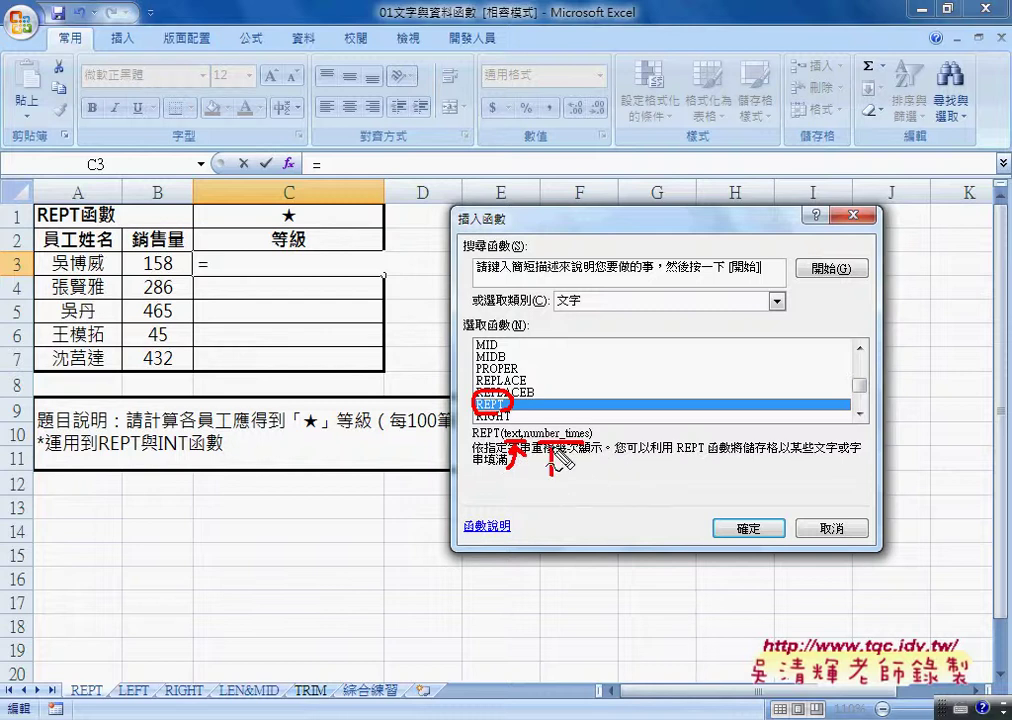
left_click_drag(598, 423, 566, 490)
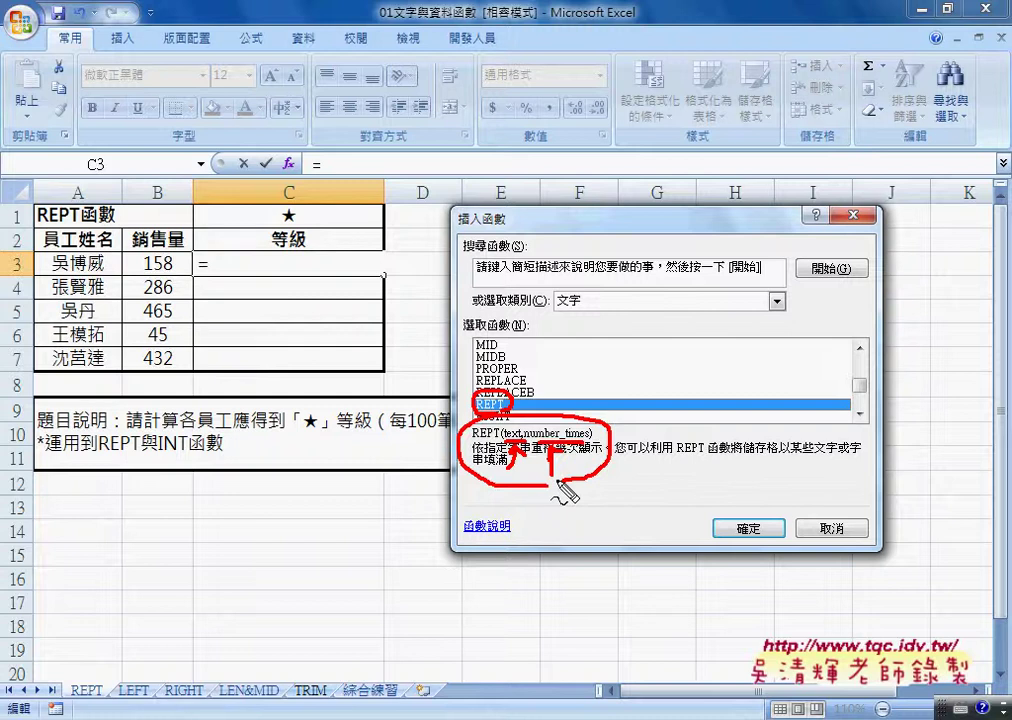
key("Escape")
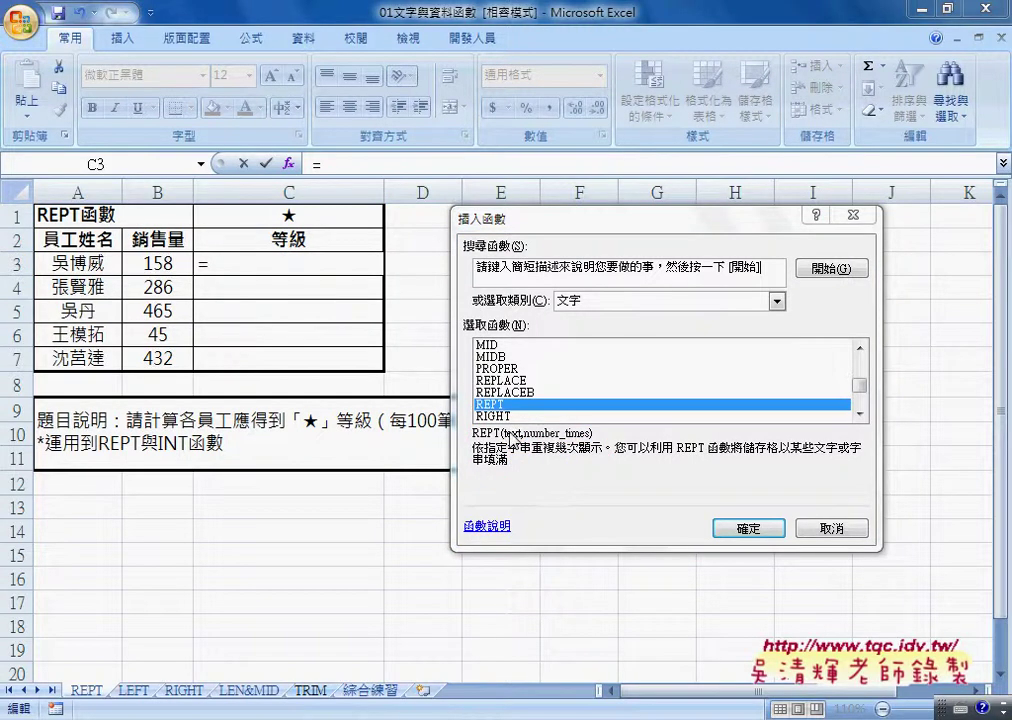
- Set REPT's Text argument to the absolute star cell $C$1
left_click(743, 530)
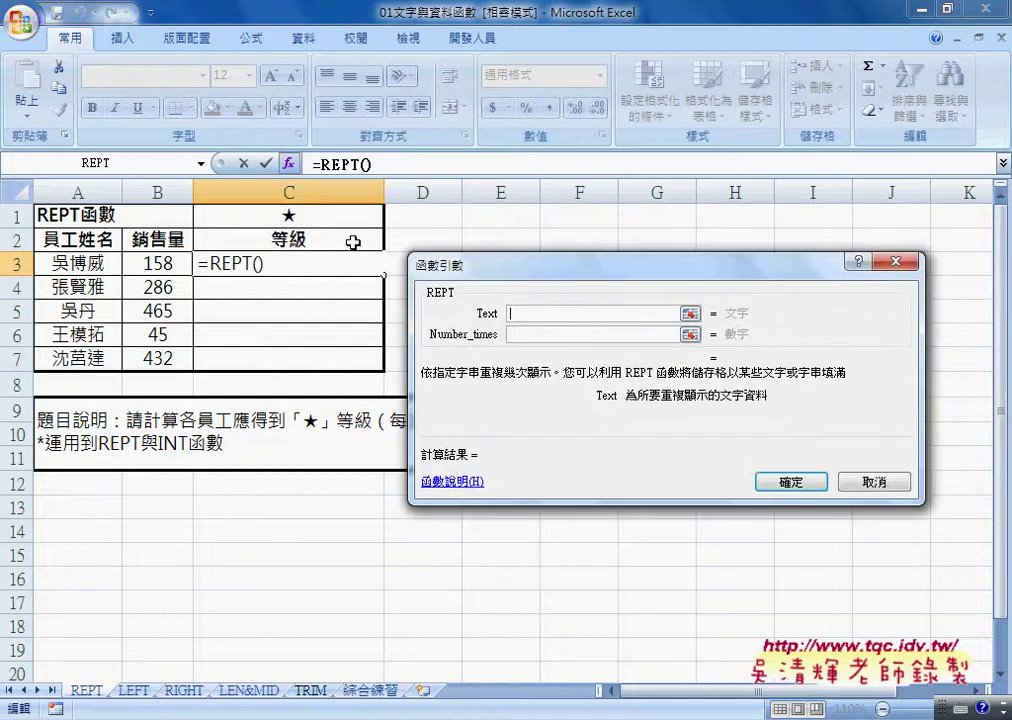
left_click(300, 221)
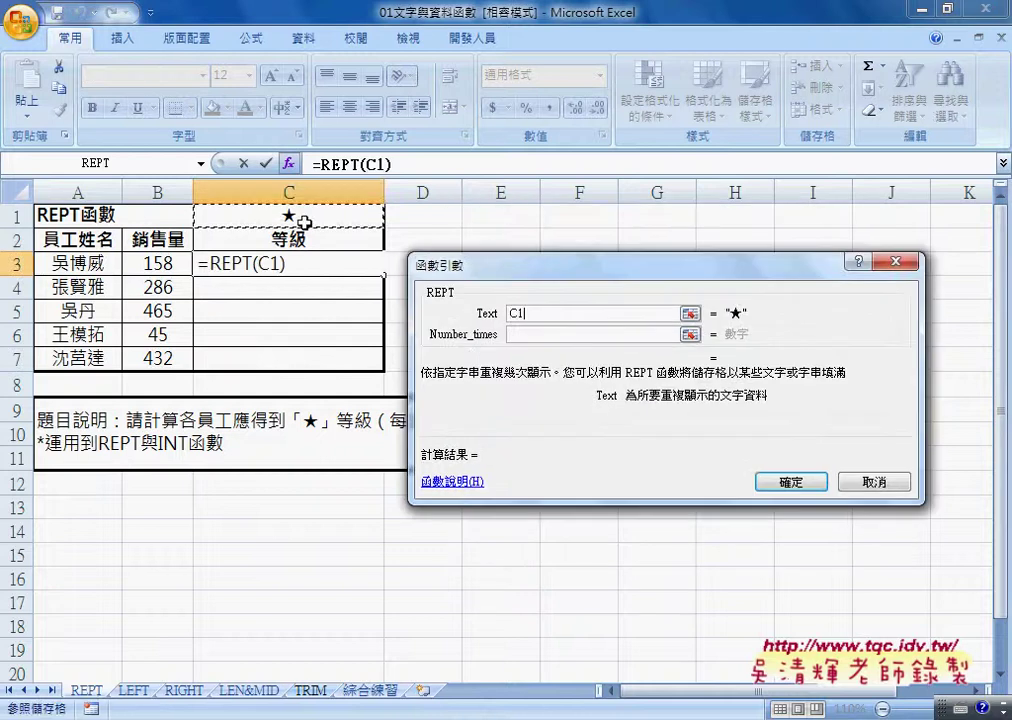
left_click(524, 315)
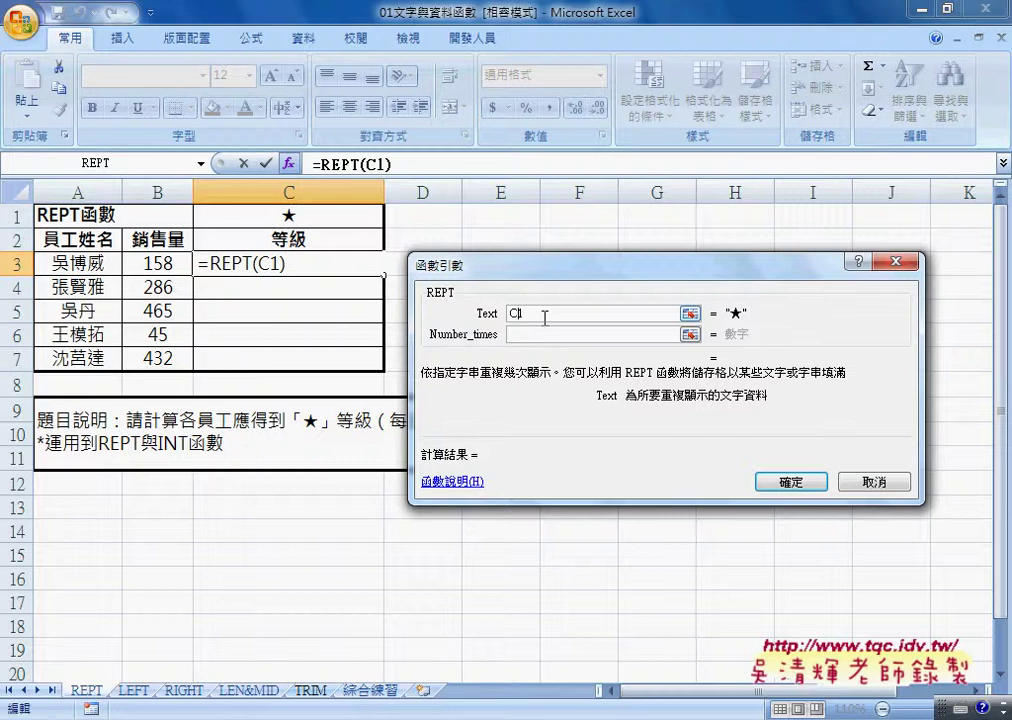
key("F4")
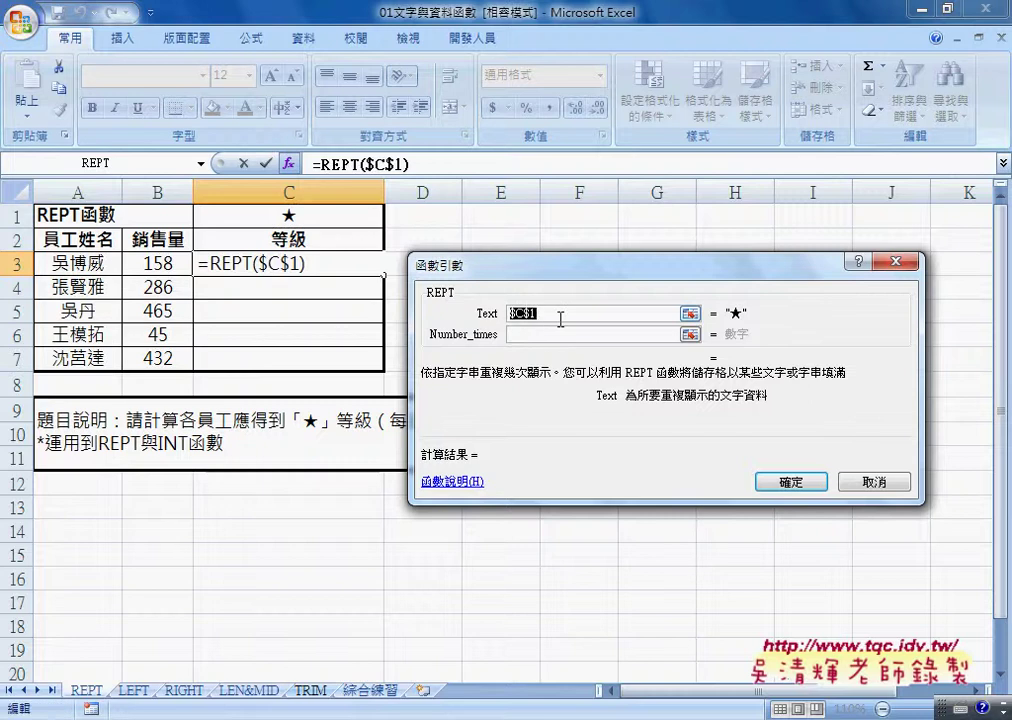
left_click(548, 334)
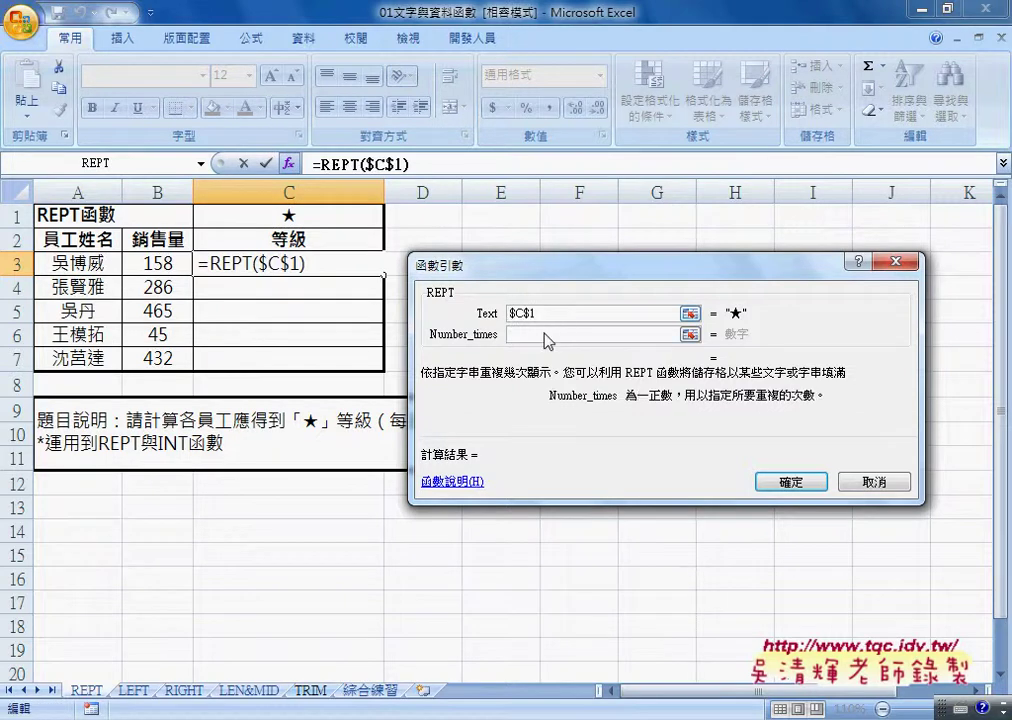
- Set Number_times to B3/100, which evaluates to 1.58
left_click(158, 265)
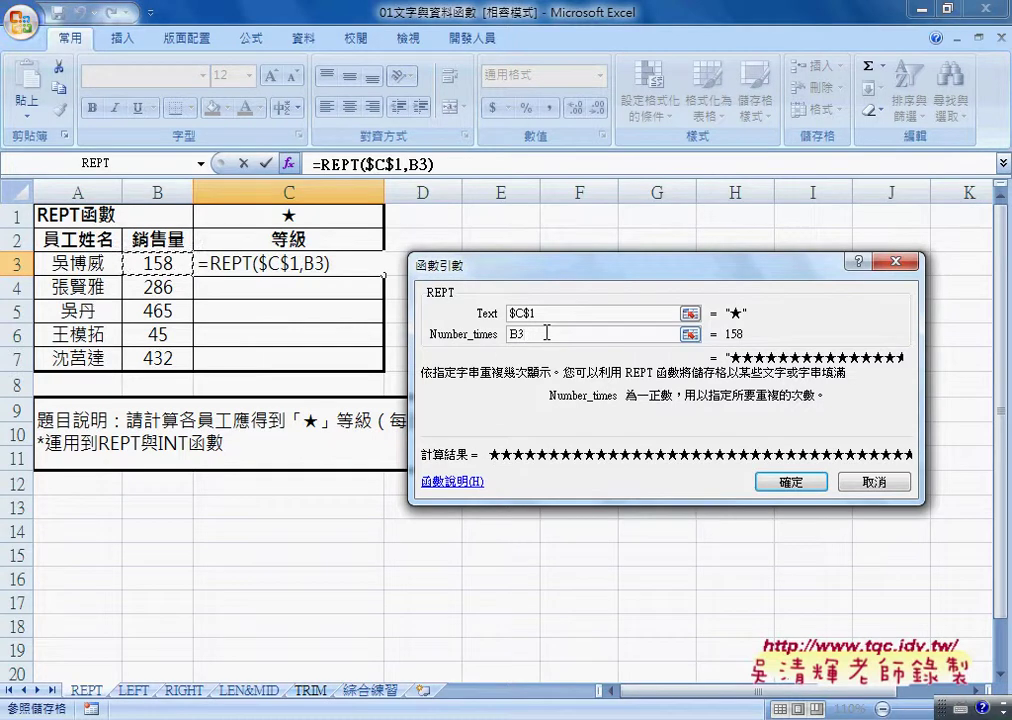
type("/100")
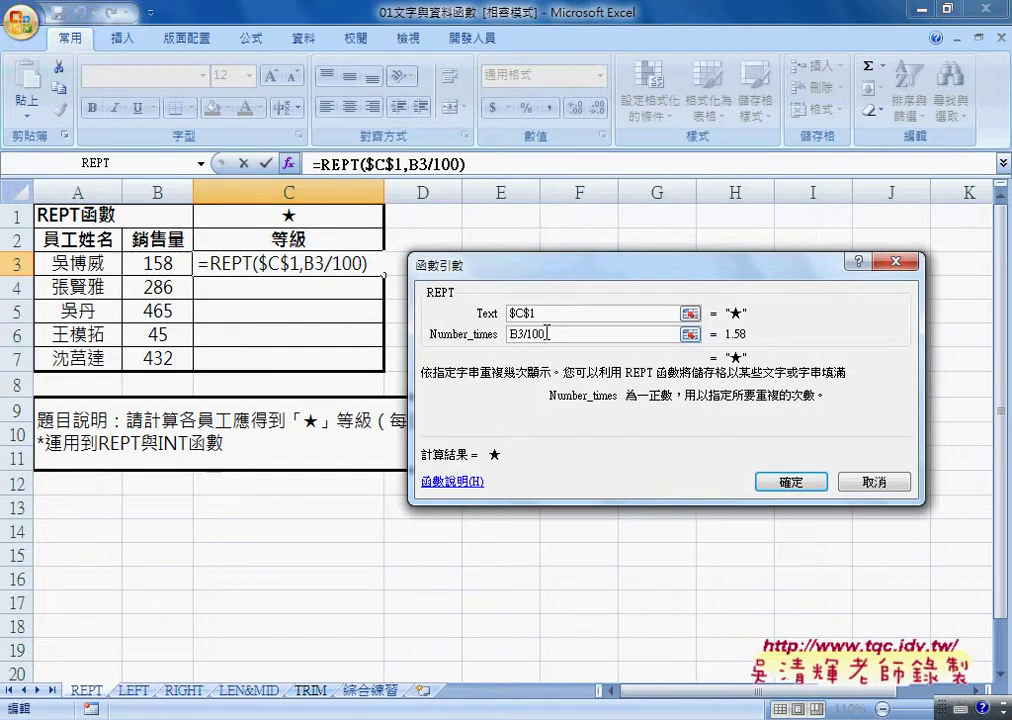
key("shift+Home")
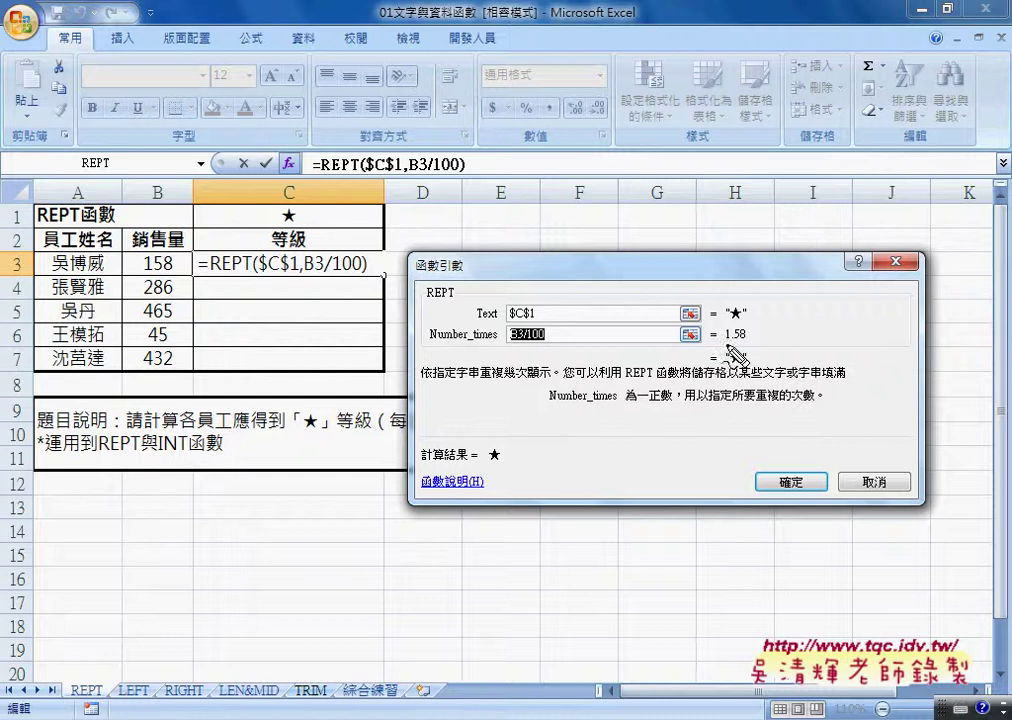
mouse_move(726, 344)
left_mouse_down()
mouse_move(750, 343)
mouse_move(731, 354)
left_mouse_up()
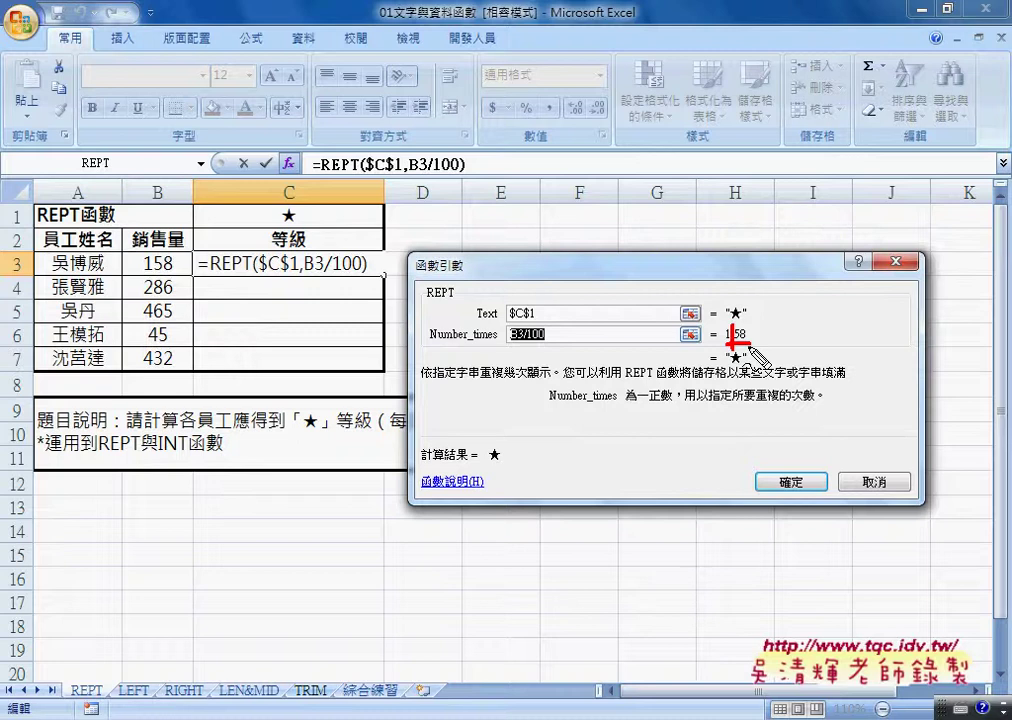
left_click_drag(507, 348, 560, 348)
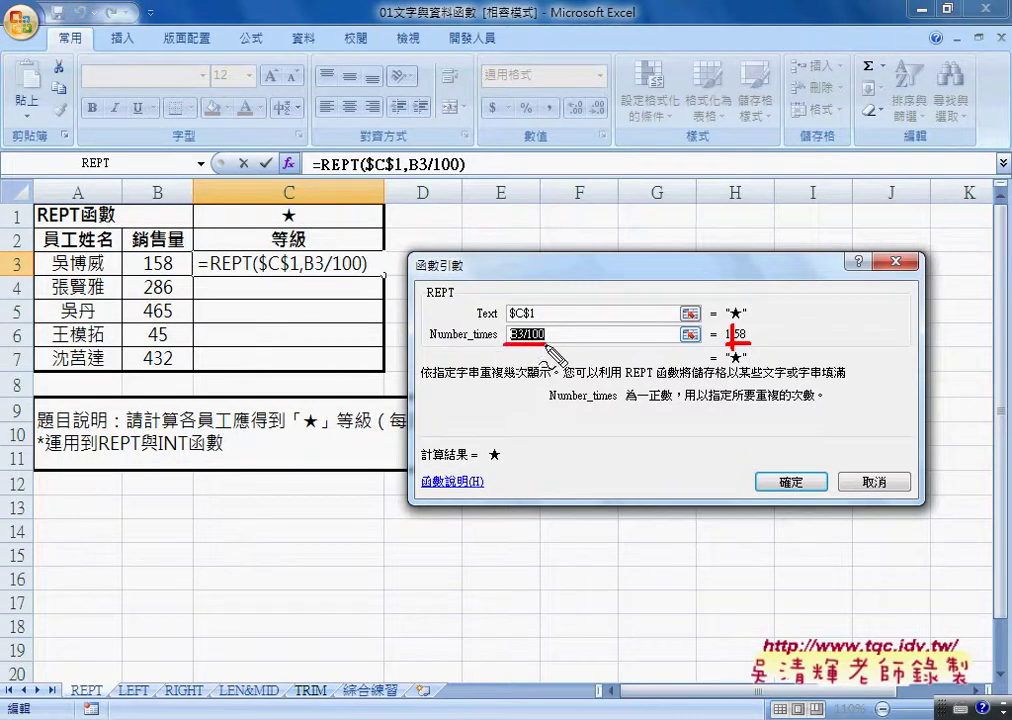
left_click_drag(742, 322, 760, 348)
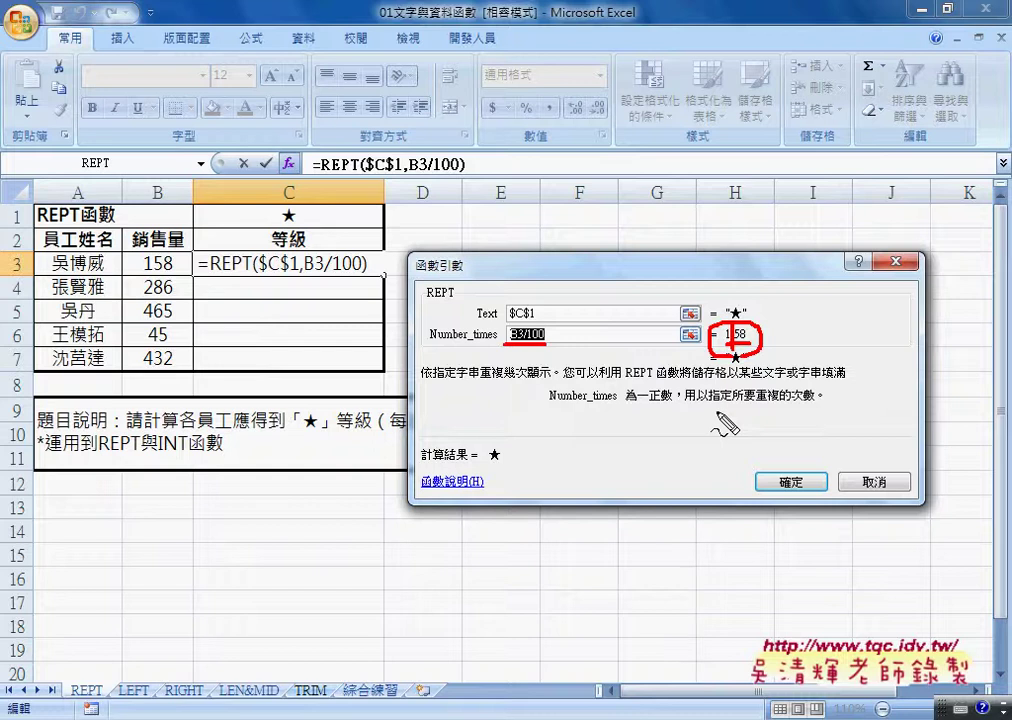
- Change Number_times to INT(B3/100) and confirm the REPT formula in C3
key("Escape")
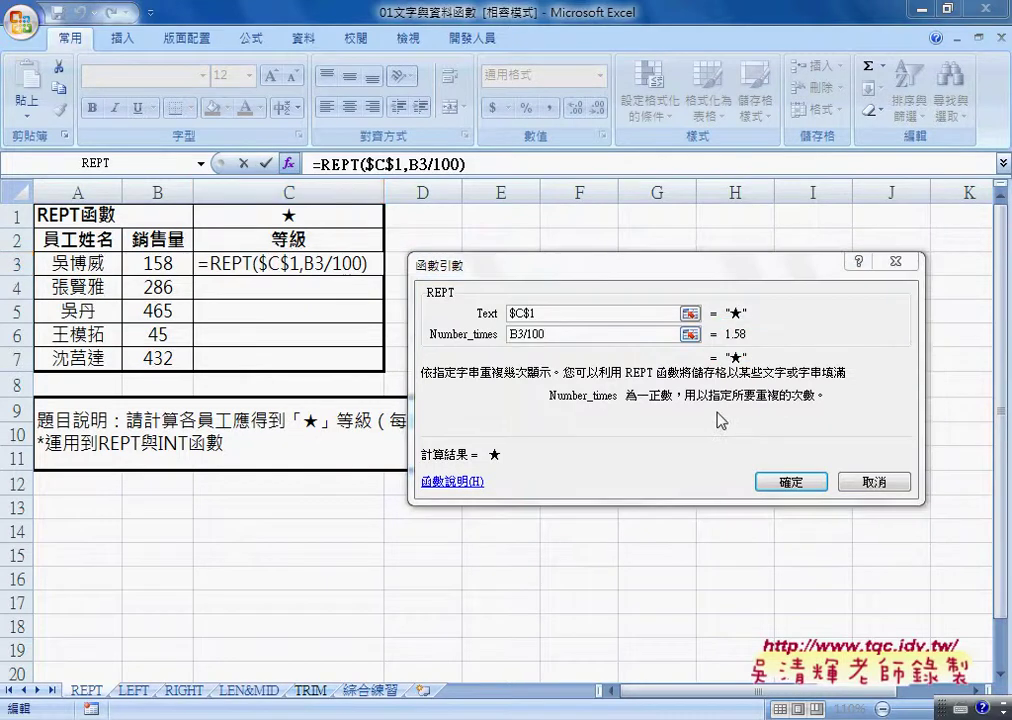
left_click(512, 334)
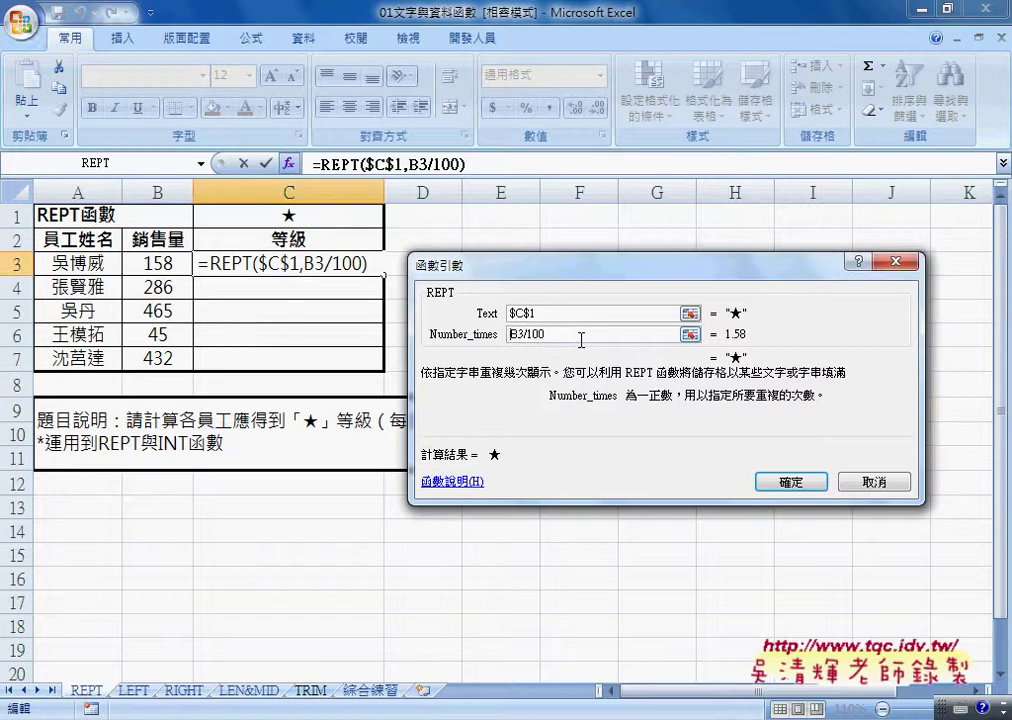
type("in")
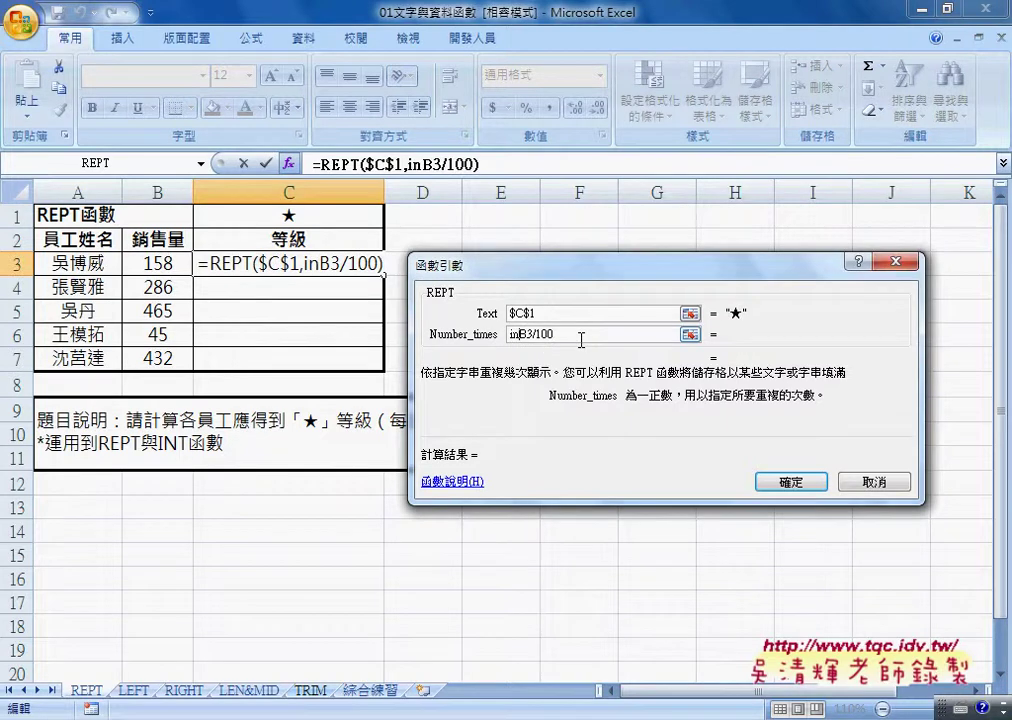
type("t")
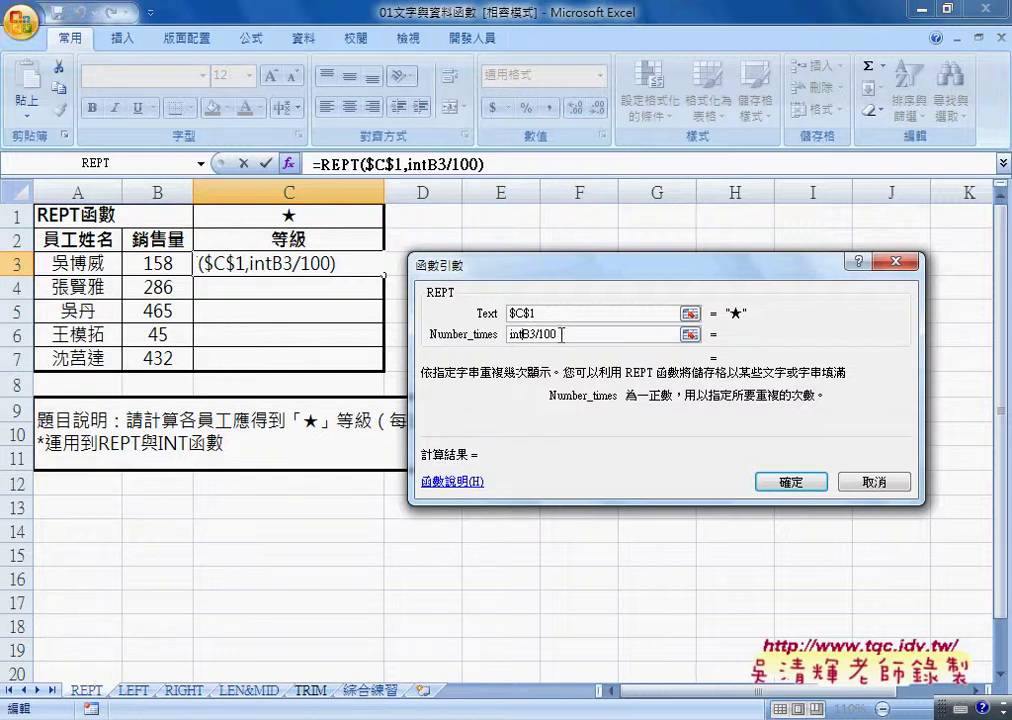
type("(")
key("End")
type(")")
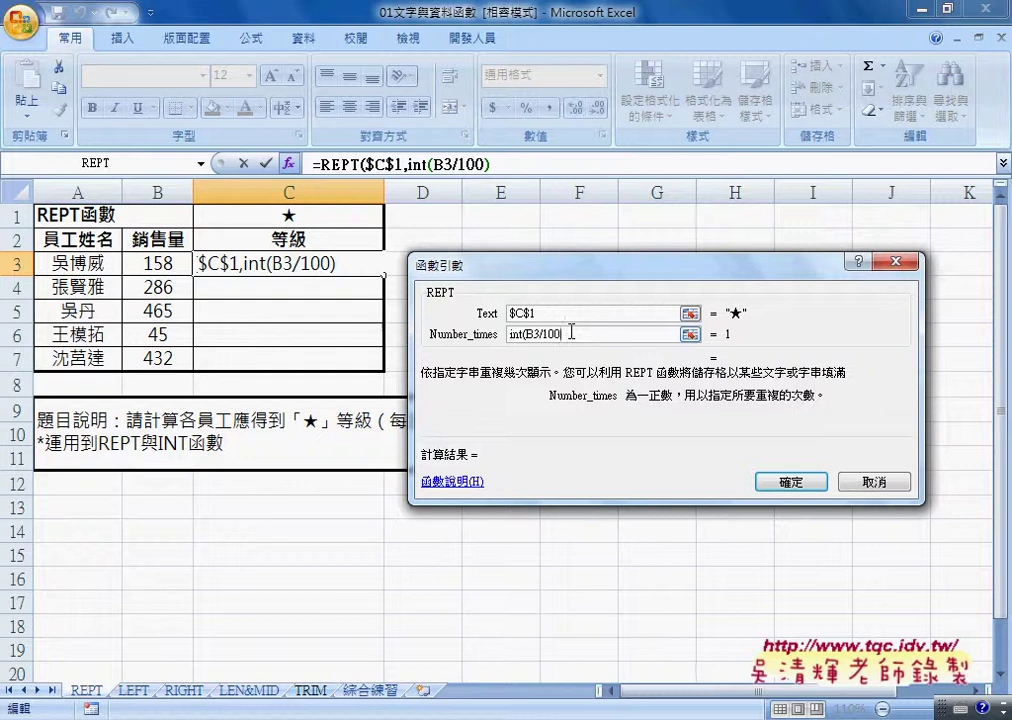
type(")")
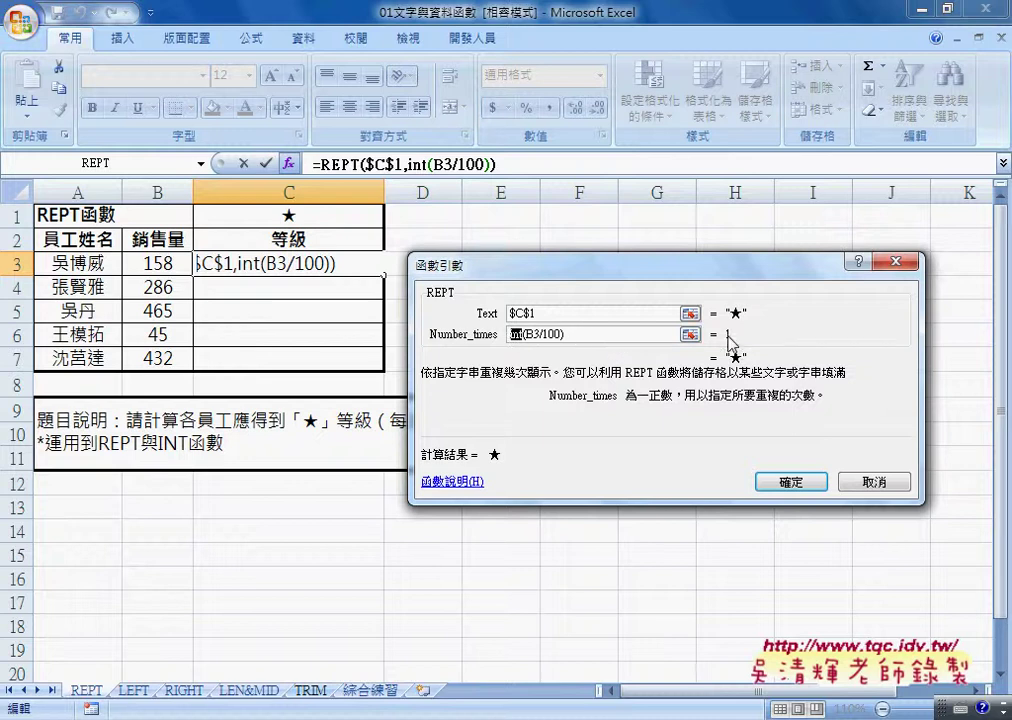
left_click(806, 484)
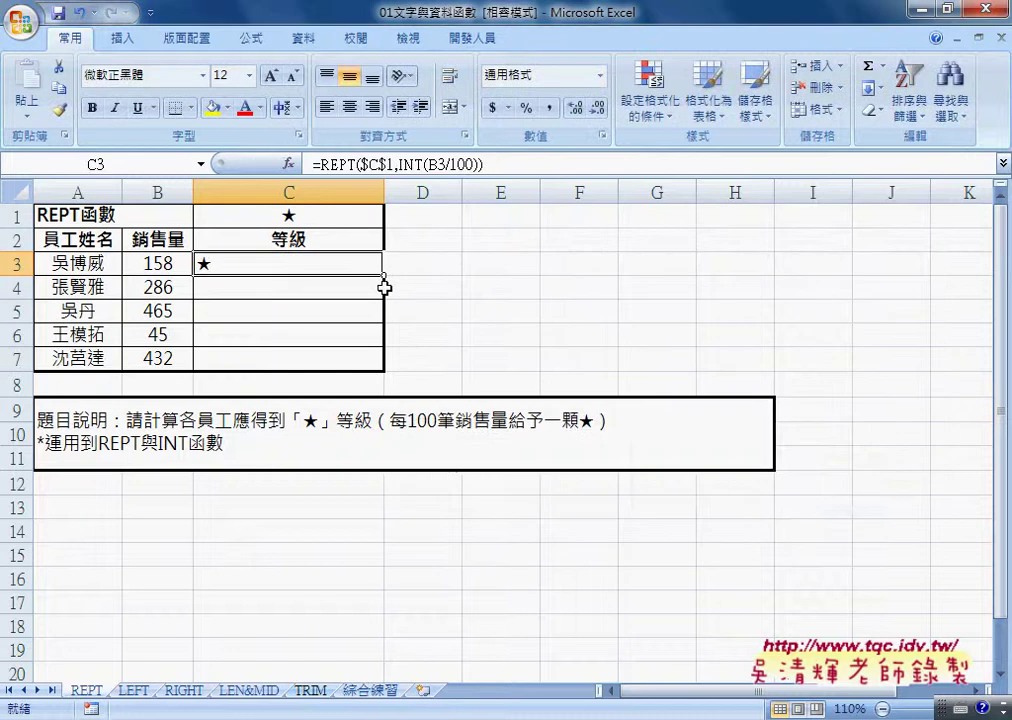
- Centre C3 and fill its star formula down to C7
left_click(348, 106)
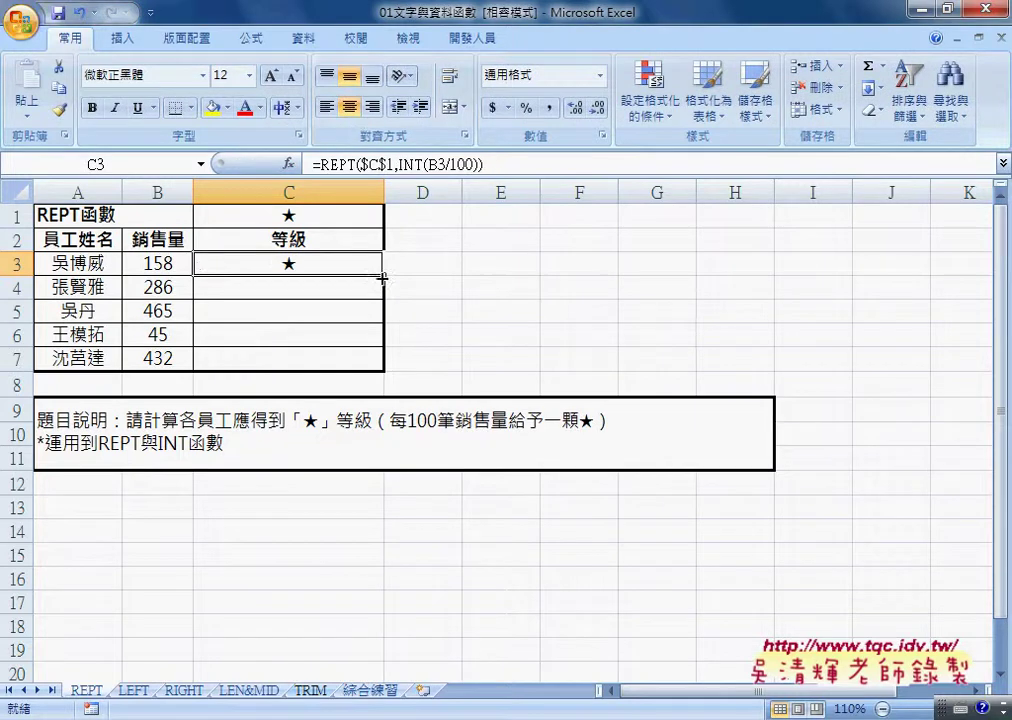
left_click_drag(383, 277, 385, 368)
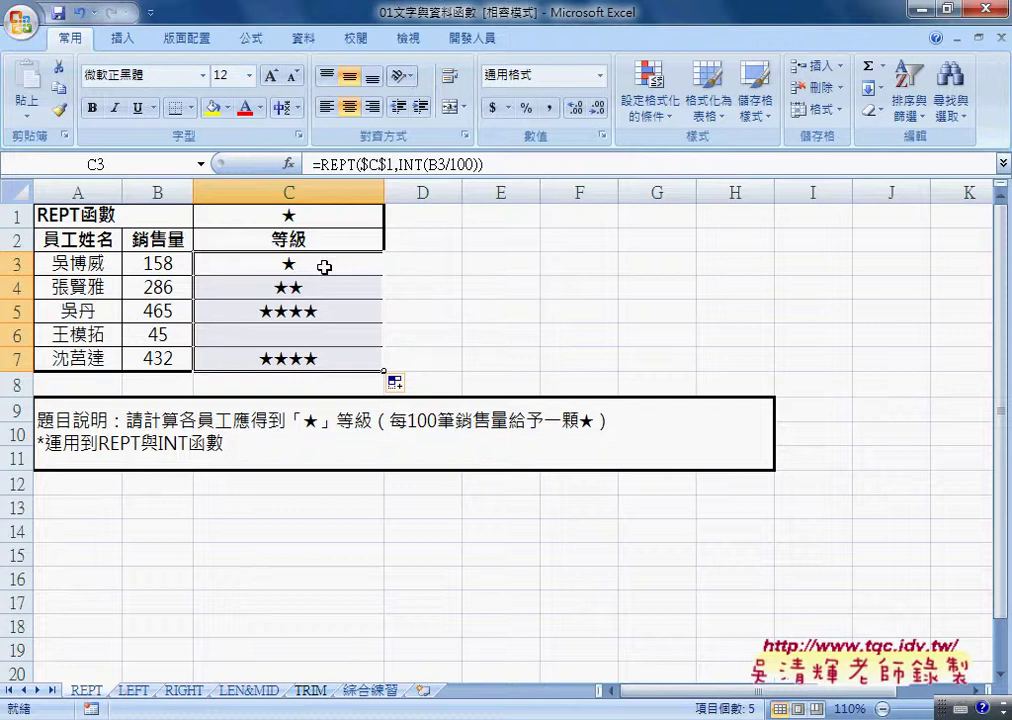
left_click(378, 268)
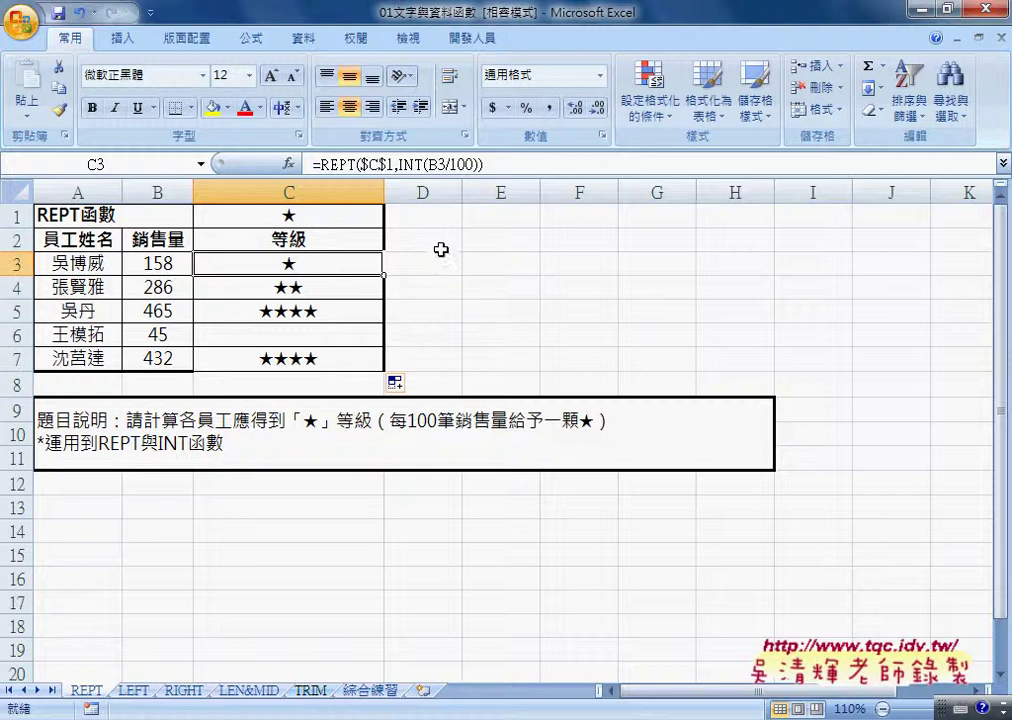
- Widen column D and enter the heading VBA in D2
left_click_drag(461, 191, 486, 191)
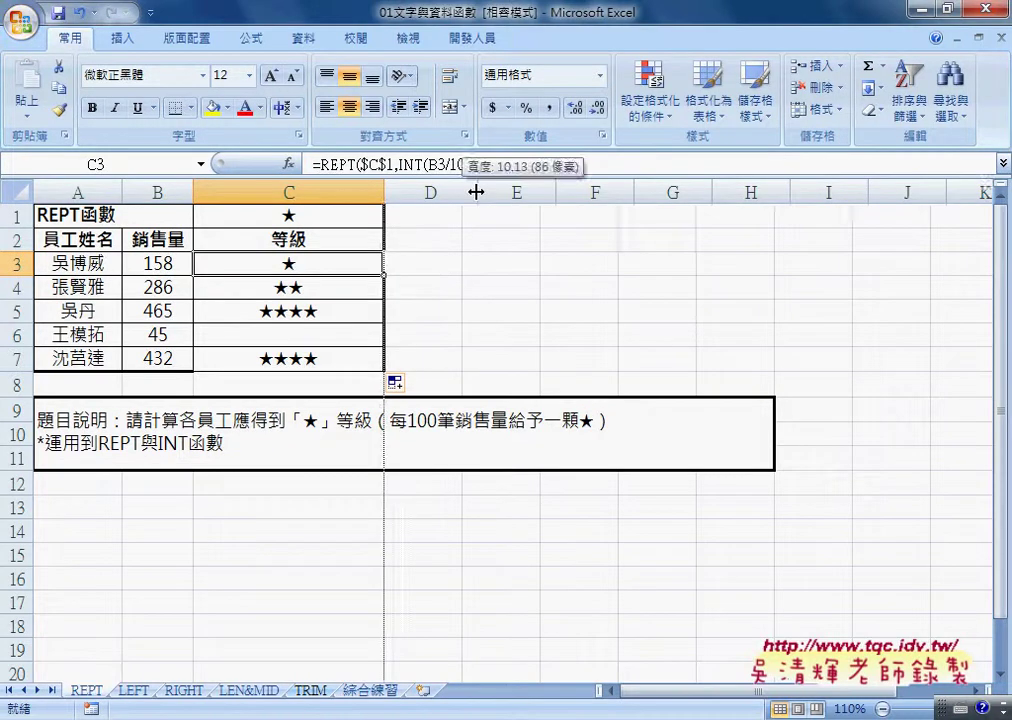
left_click(448, 242)
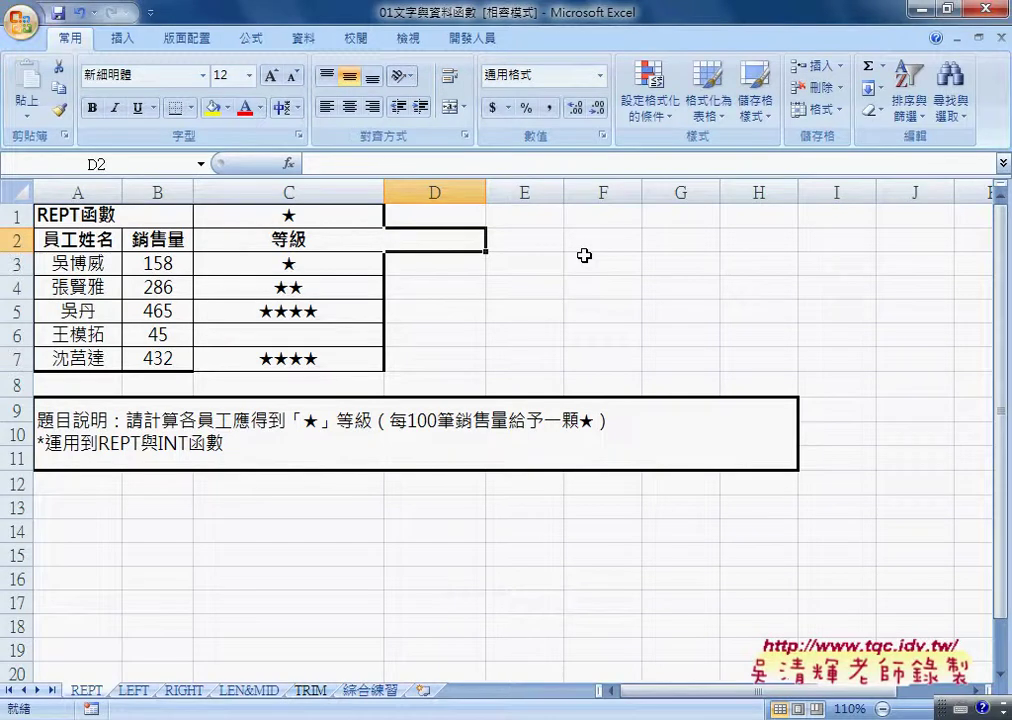
type("VB")
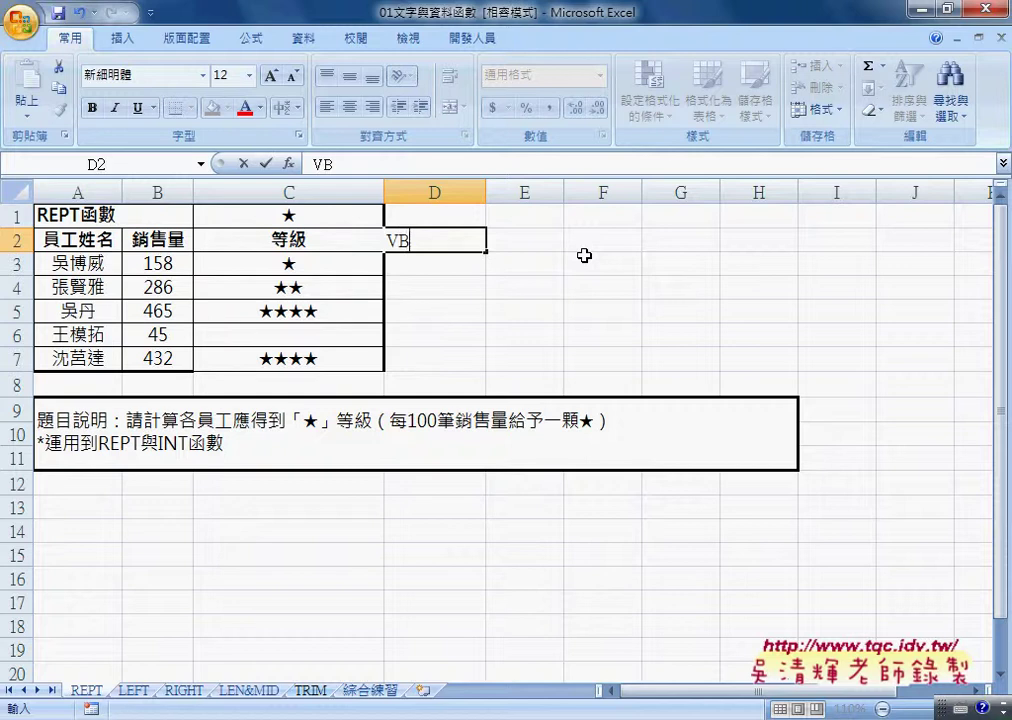
type("A")
left_click(570, 360)
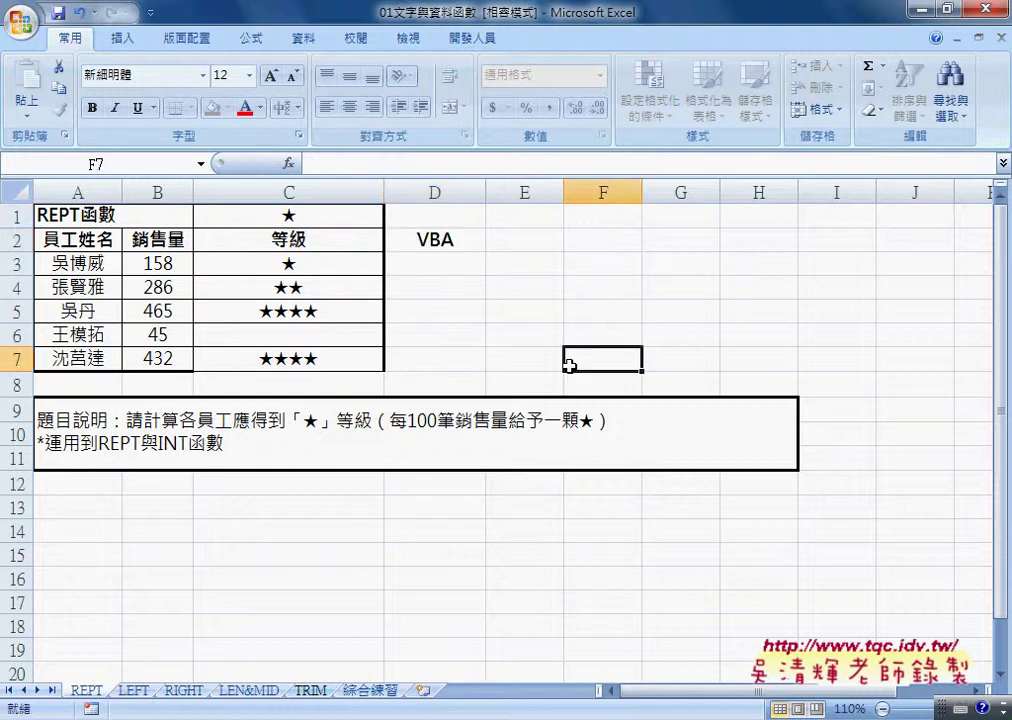
- Mark D3:D7 as the macro's target range beside the C3:C7 star ratings
left_click(436, 246)
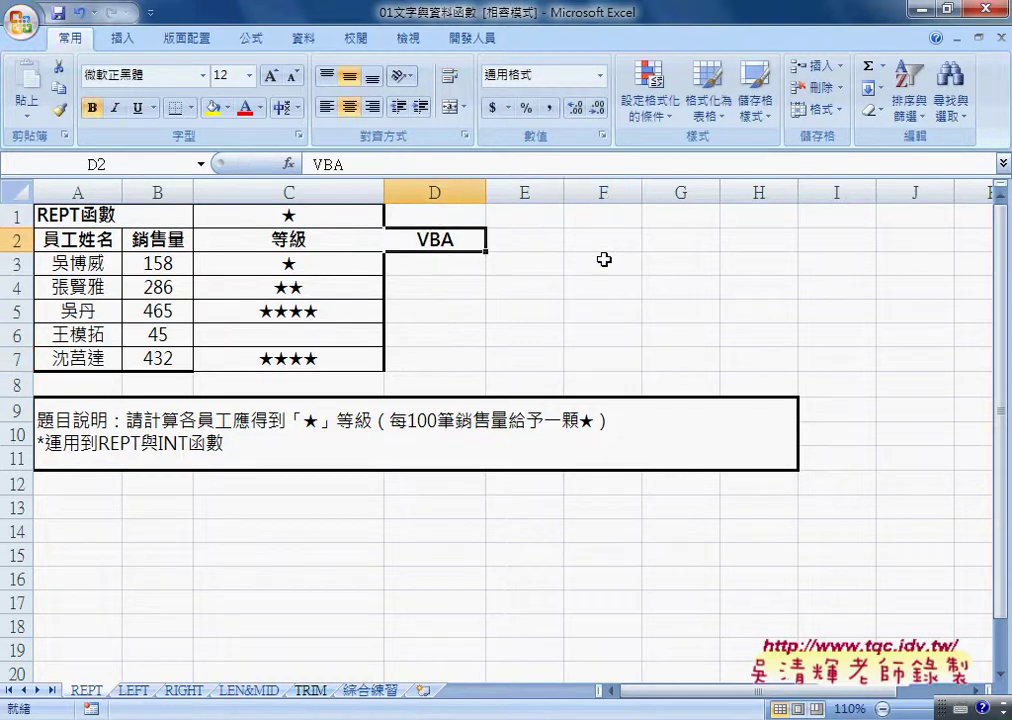
left_click_drag(418, 266, 422, 366)
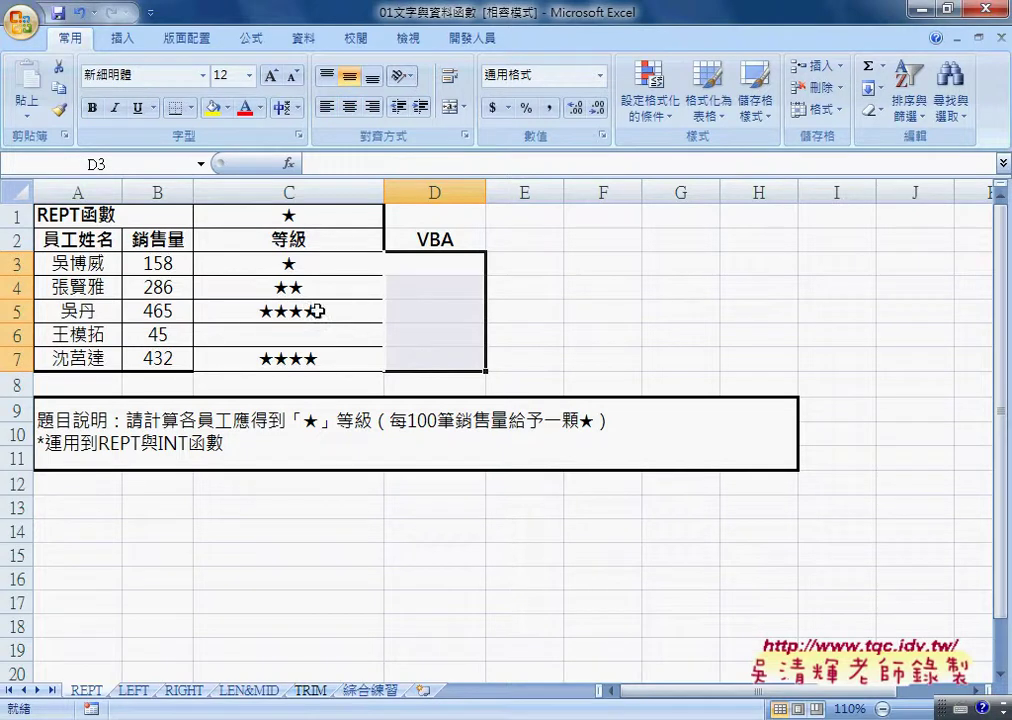
left_click_drag(288, 263, 318, 358)
left_click_drag(440, 264, 440, 362)
left_click(315, 264)
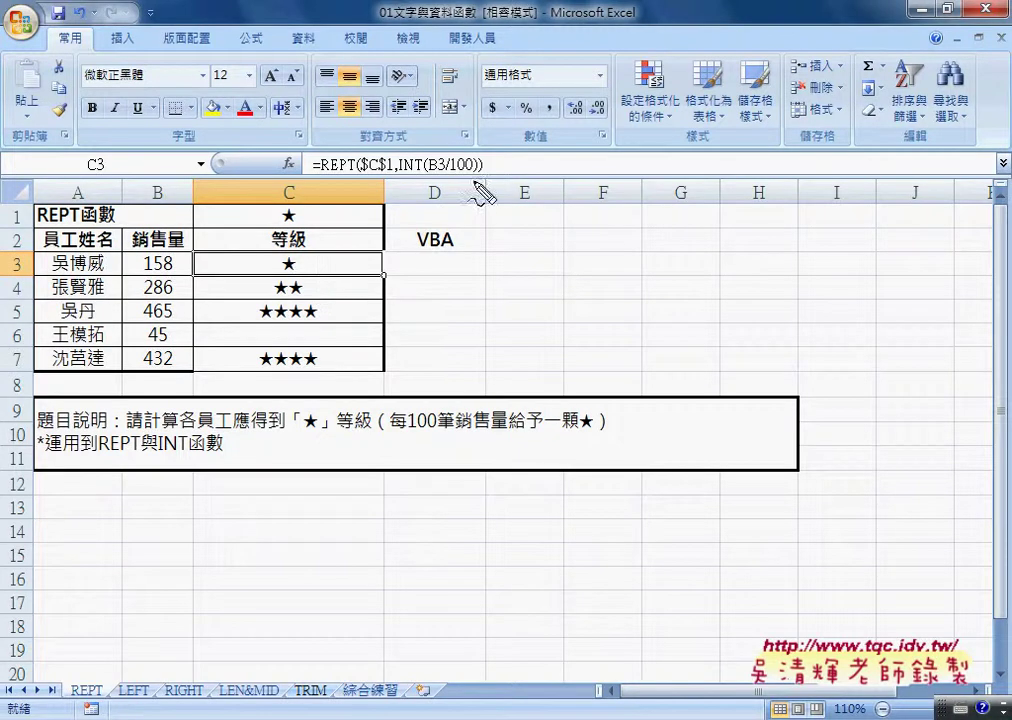
mouse_move(475, 177)
left_mouse_down()
mouse_move(328, 160)
mouse_move(468, 250)
mouse_move(476, 237)
mouse_move(455, 262)
left_mouse_up()
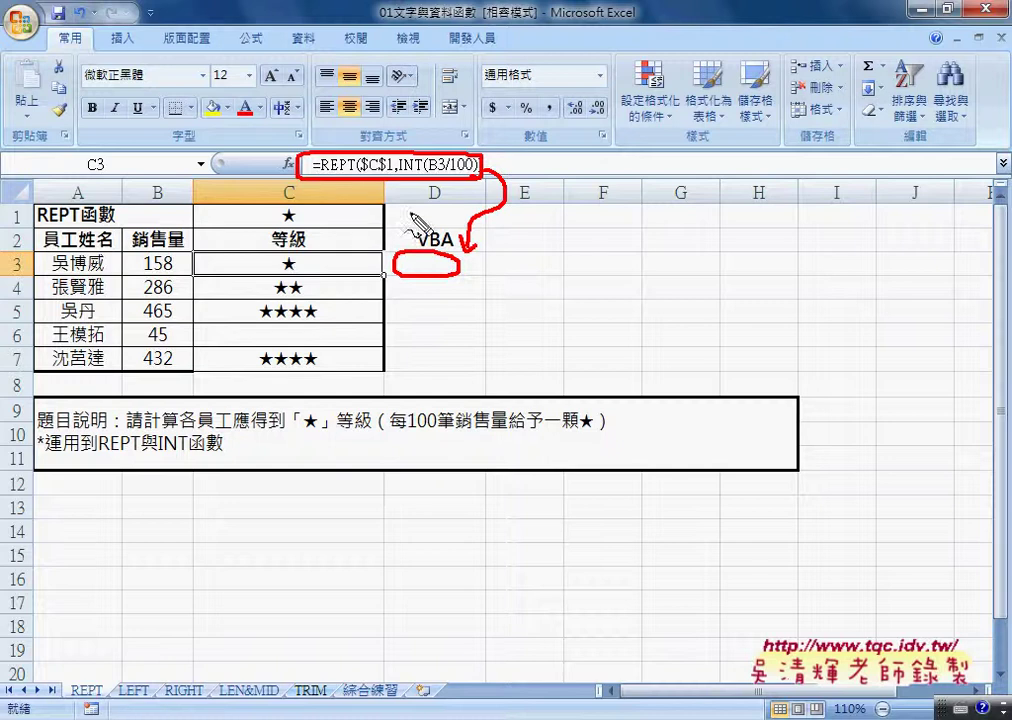
mouse_move(530, 246)
left_mouse_down()
mouse_move(530, 270)
mouse_move(583, 270)
left_mouse_up()
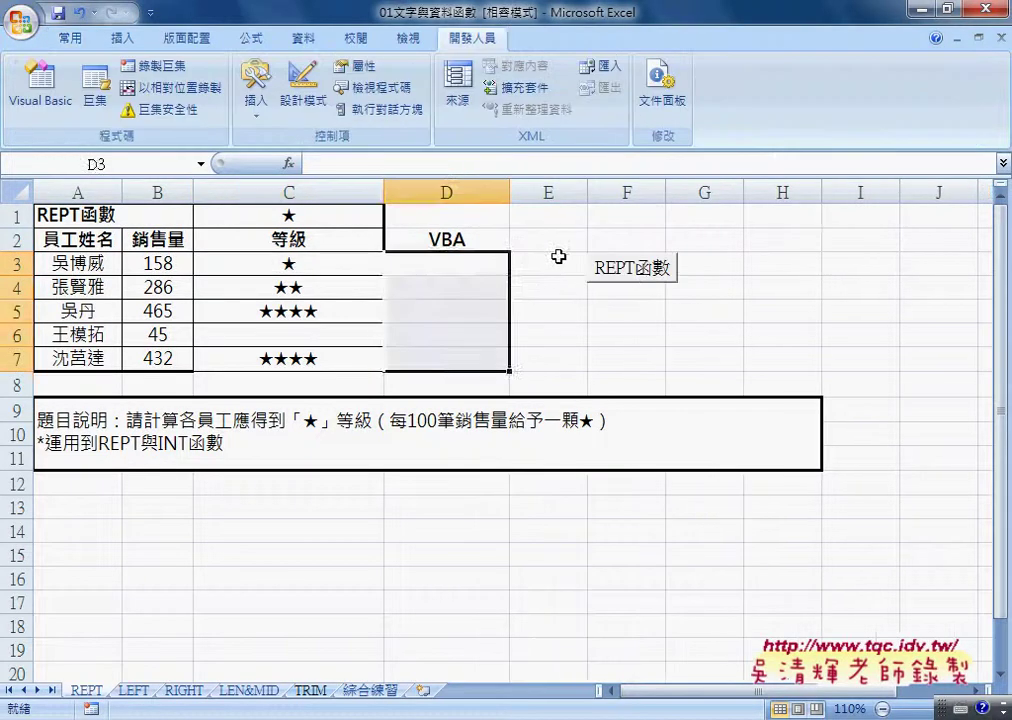
- Move the REPT函數 button left beside column D and show the insertable controls
left_click(565, 287)
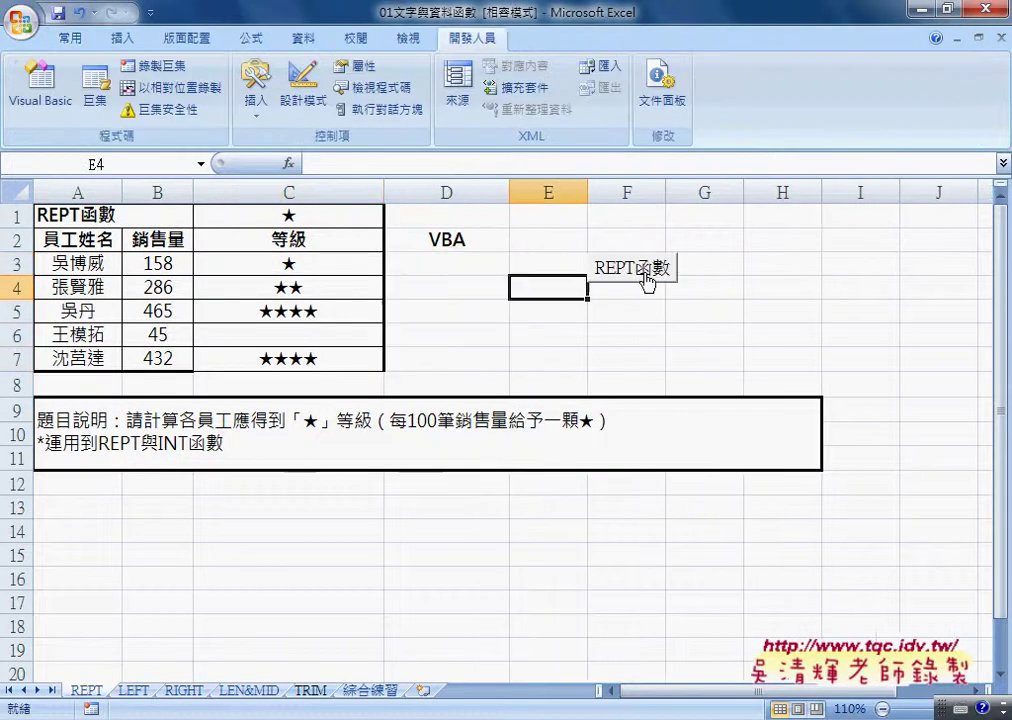
right_click(646, 272)
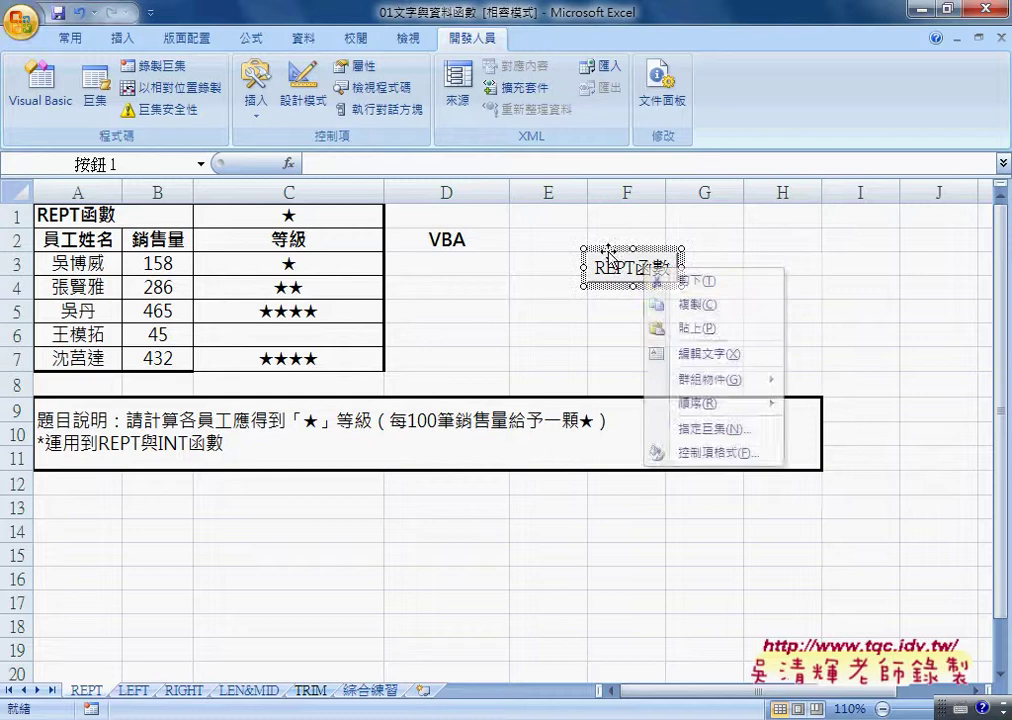
left_click_drag(600, 250, 542, 245)
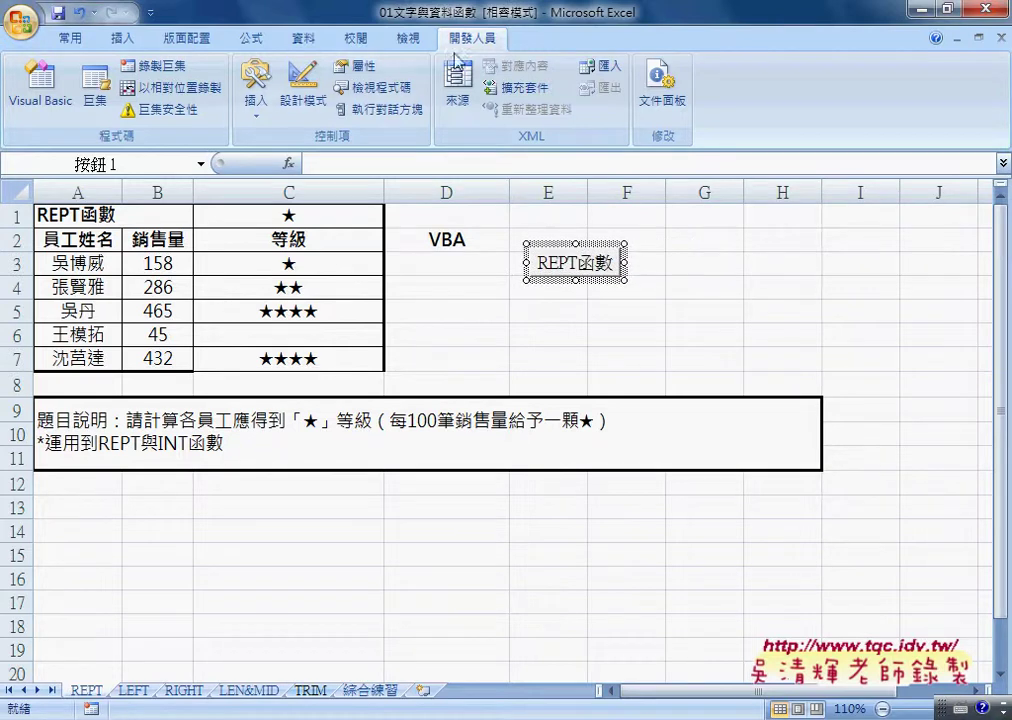
left_click(256, 105)
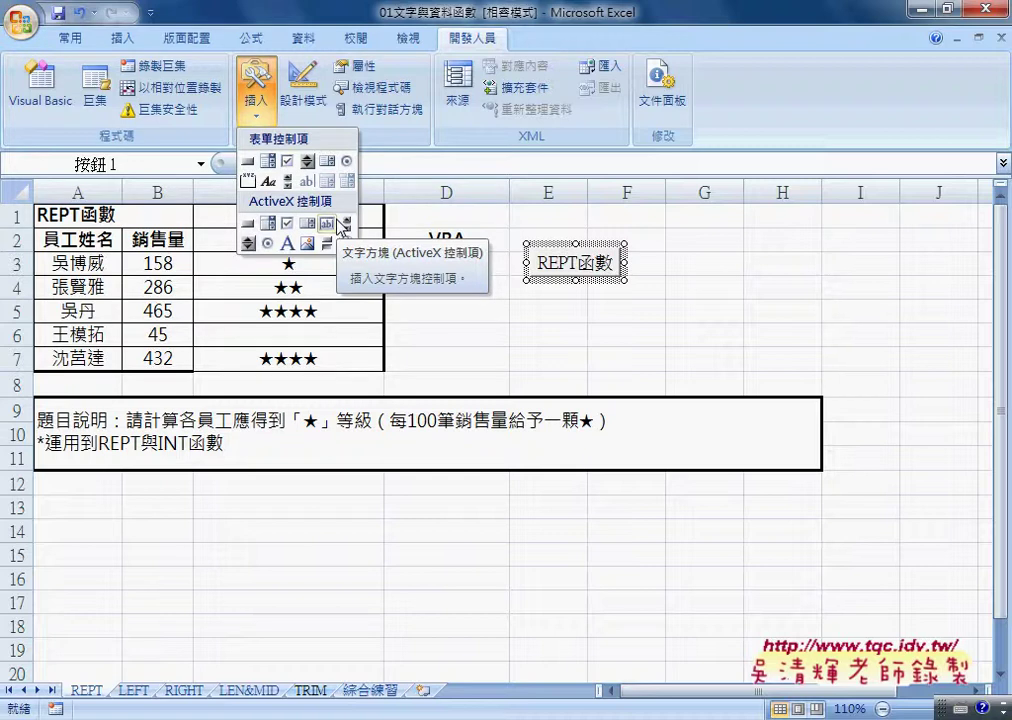
left_click(623, 325)
left_click(618, 322)
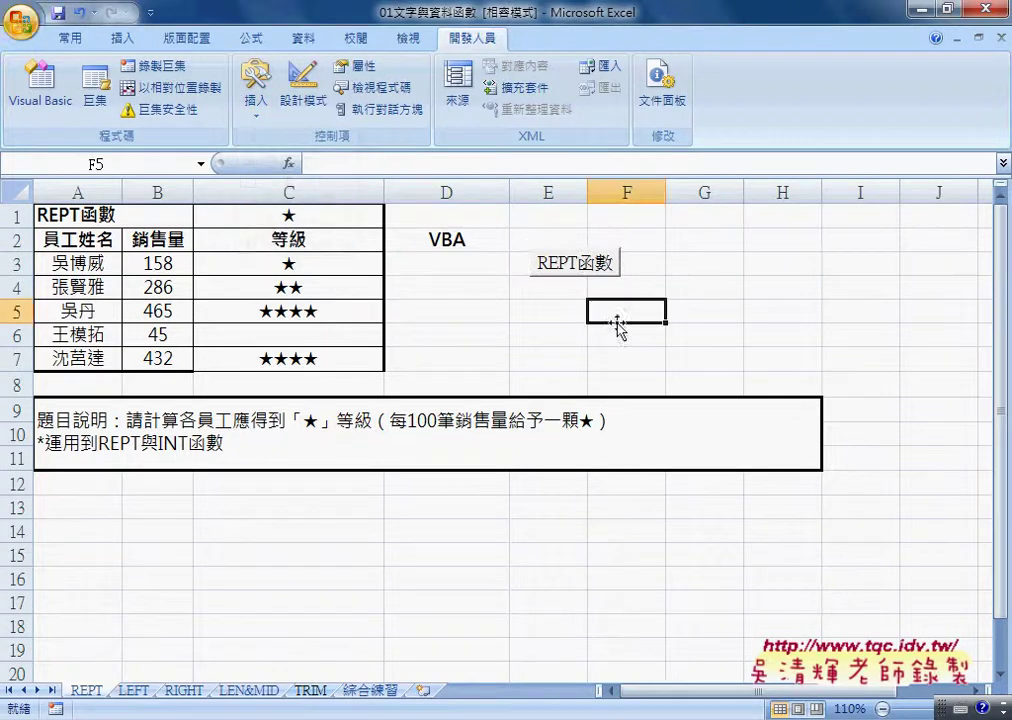
left_click(571, 272)
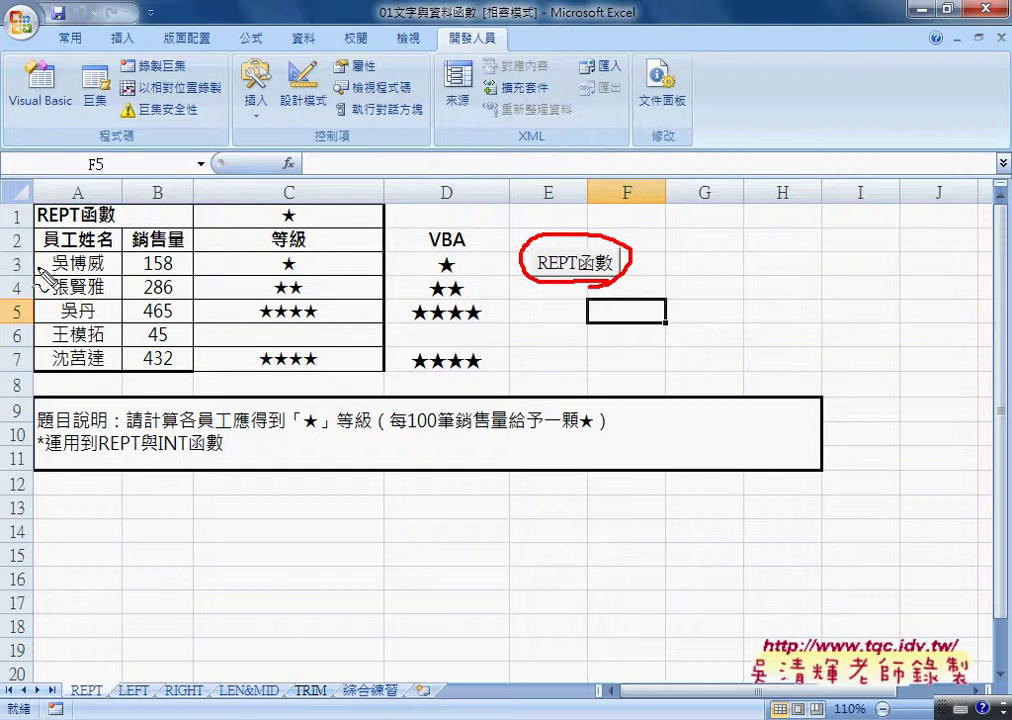
left_click_drag(22, 252, 20, 281)
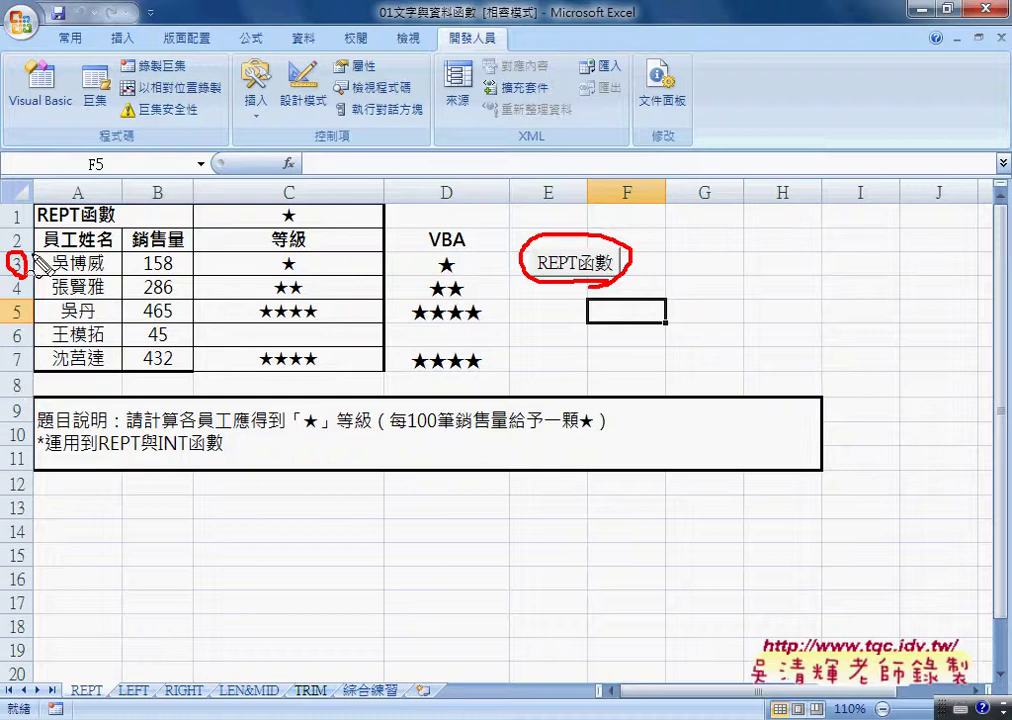
left_click_drag(22, 348, 12, 368)
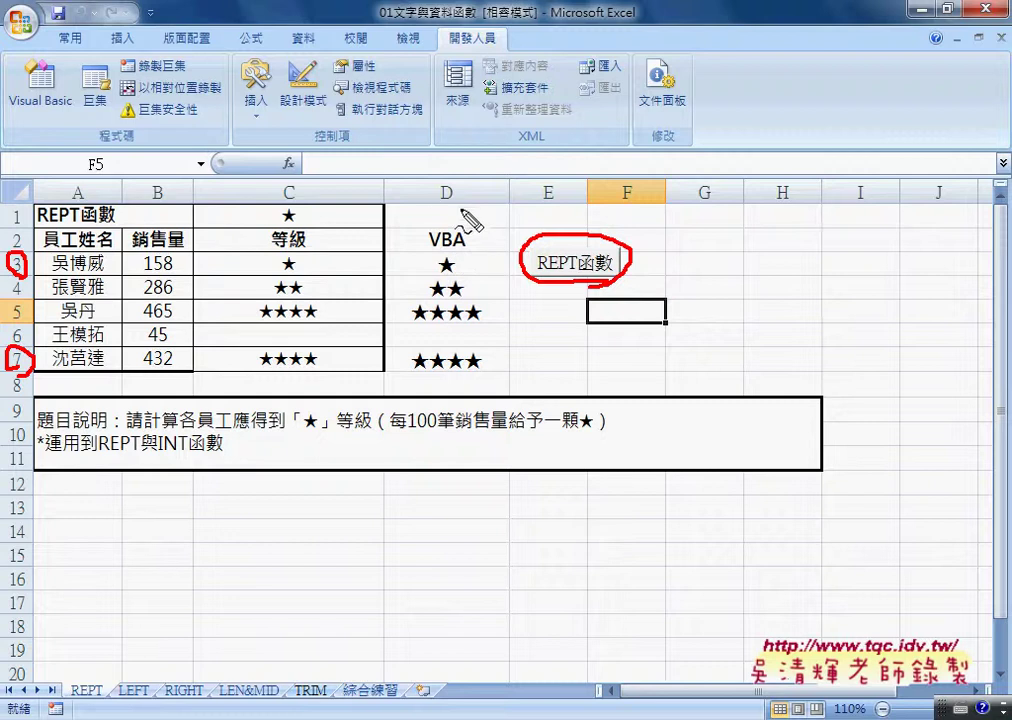
left_click(441, 209)
left_click_drag(446, 208, 466, 196)
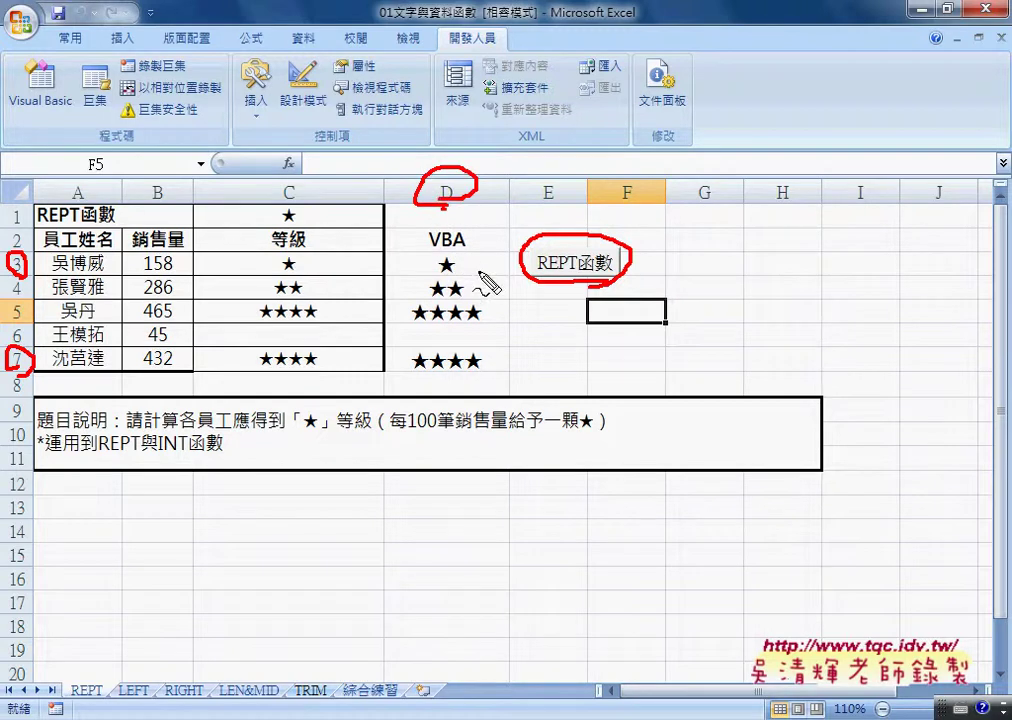
mouse_move(476, 277)
left_mouse_down()
mouse_move(450, 266)
mouse_move(487, 280)
left_mouse_up()
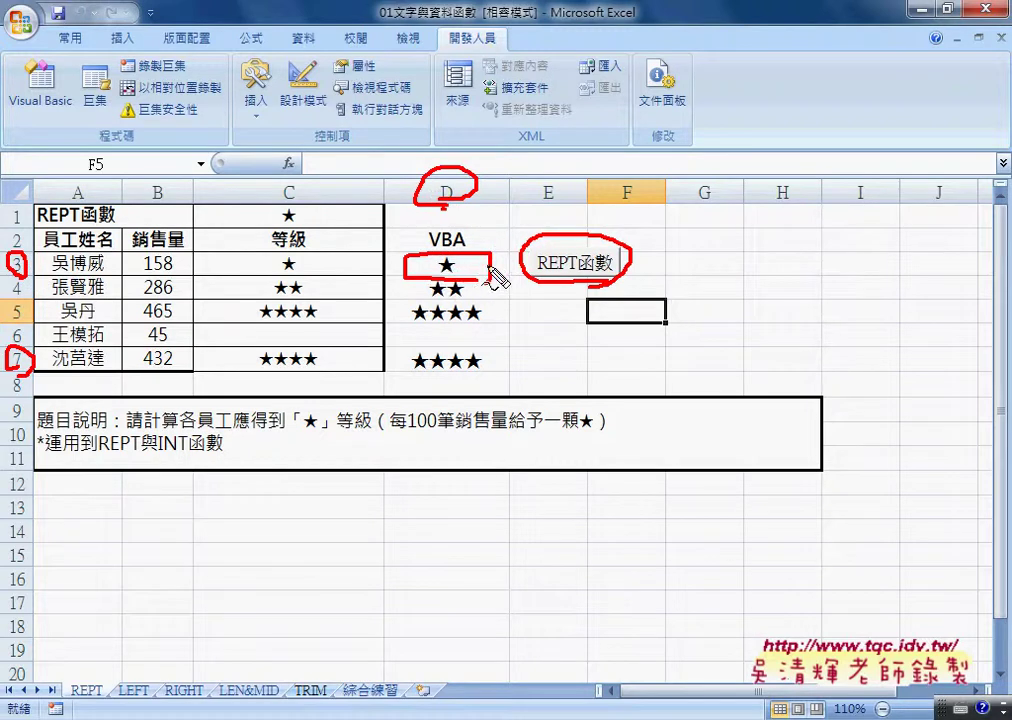
left_click_drag(413, 282, 472, 299)
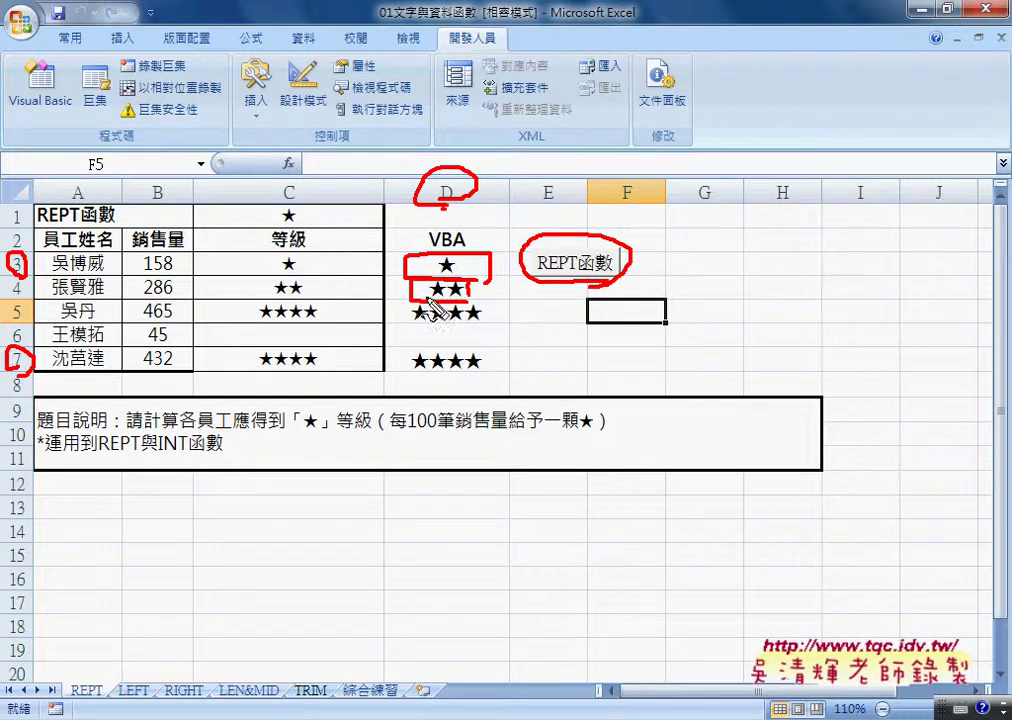
key("Escape")
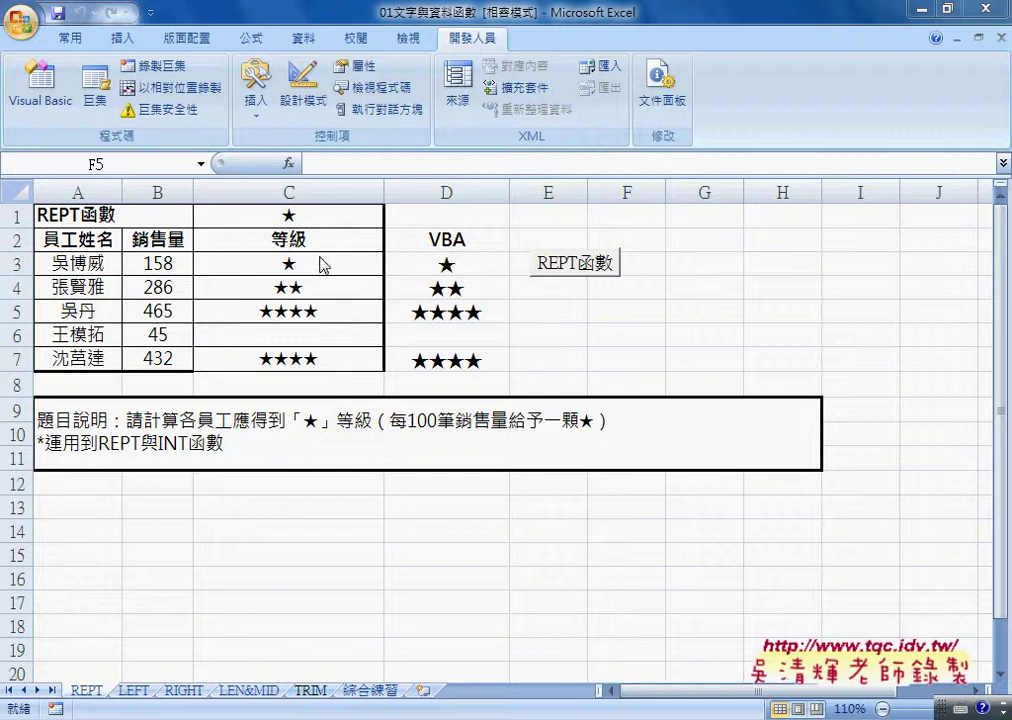
- Inspect the REPT formulas in C3 and D3 through D5
left_click(297, 263)
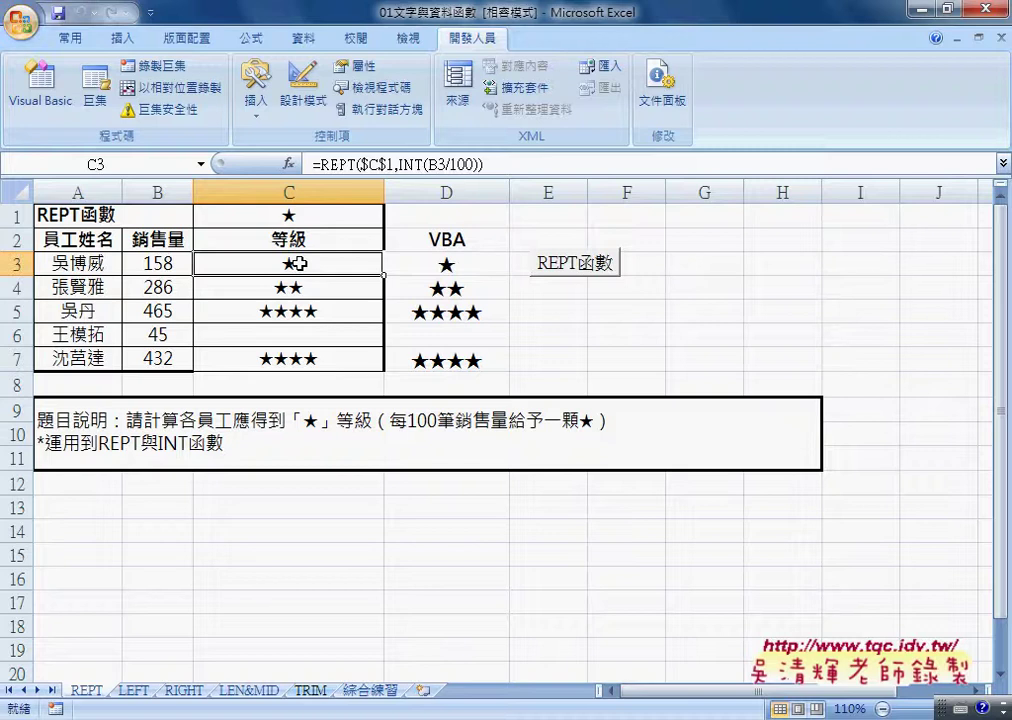
left_click(448, 266)
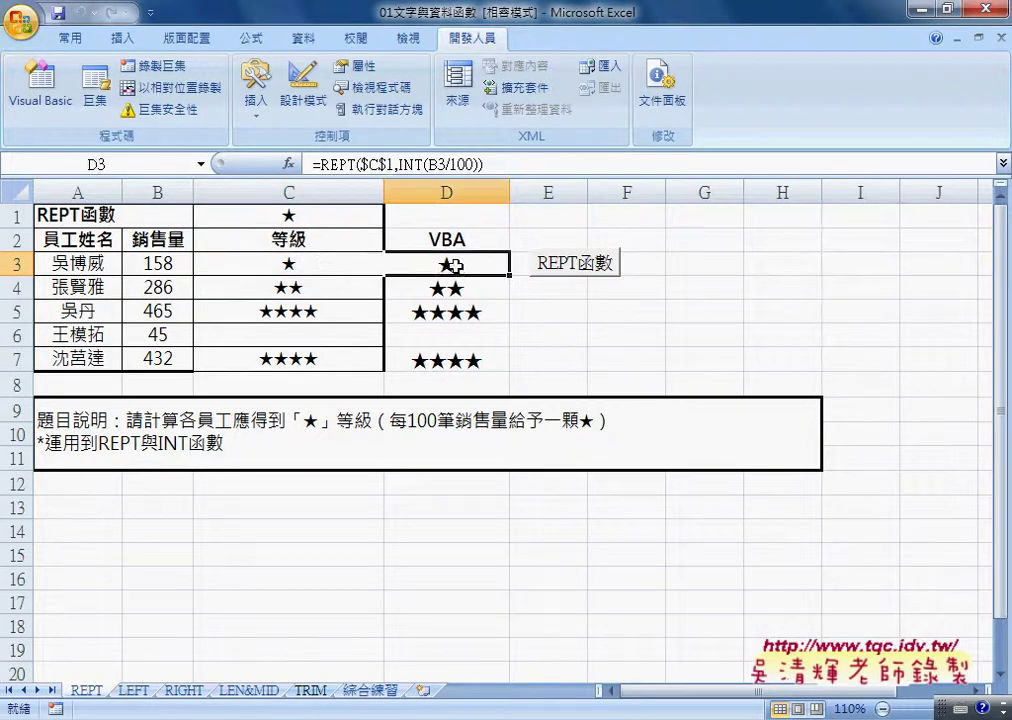
left_click(455, 292)
left_click(457, 312)
left_click(463, 264)
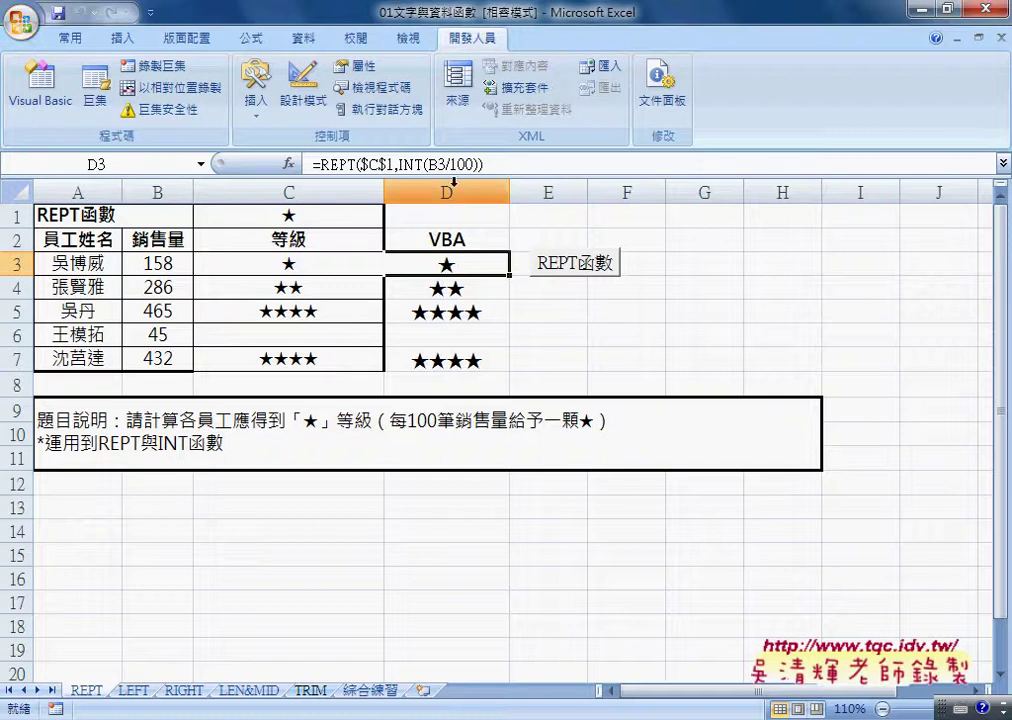
left_click(449, 313)
left_click(454, 264)
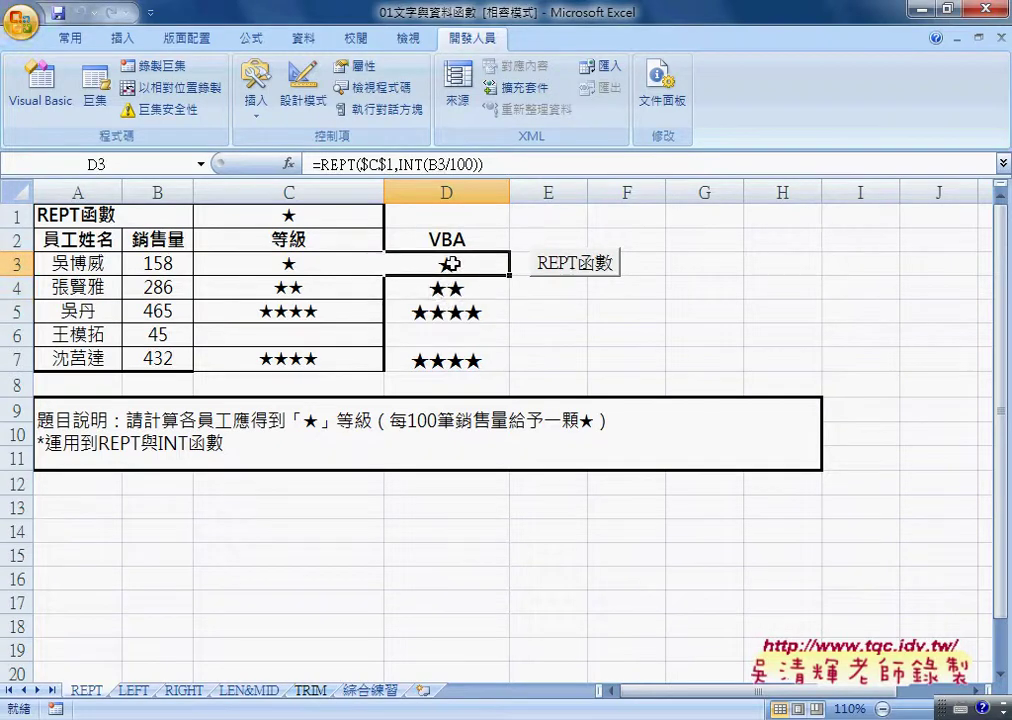
left_click(452, 287)
- Recheck D3 and D4, then delete the star ratings in D3:D7
left_click(450, 266)
left_click(452, 289)
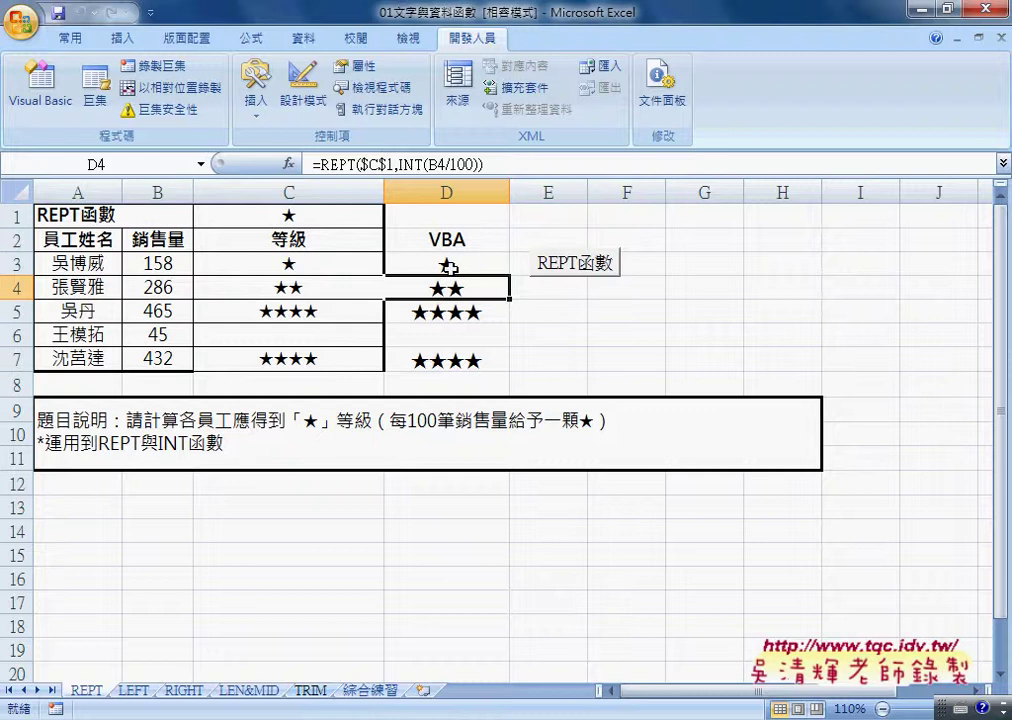
left_click(447, 264)
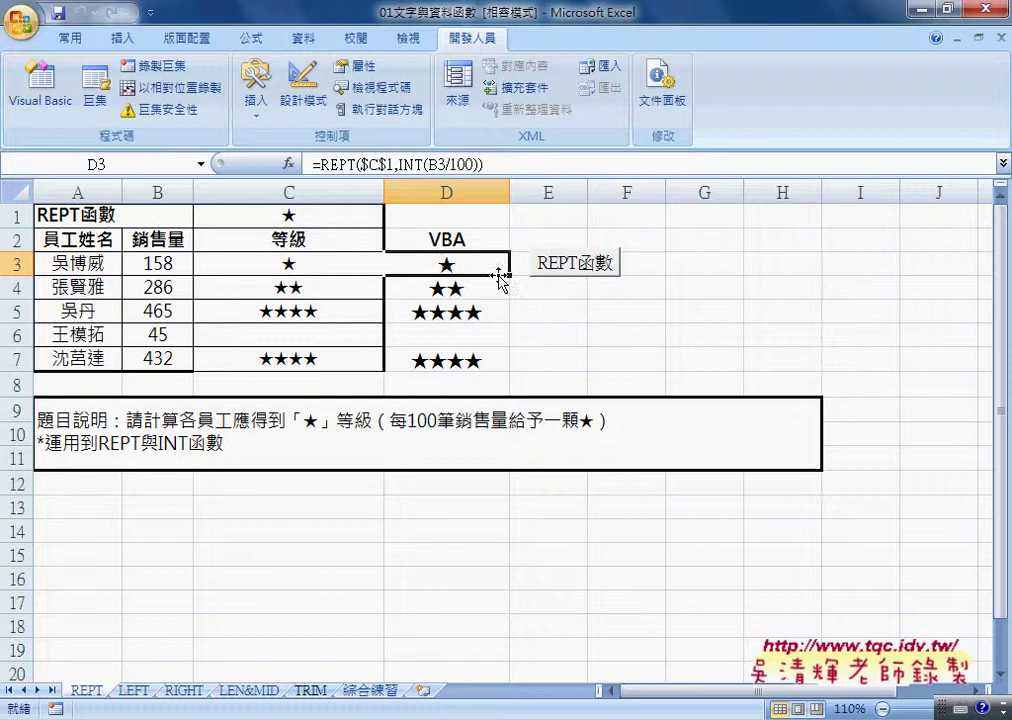
left_click_drag(497, 270, 481, 358)
key("Delete")
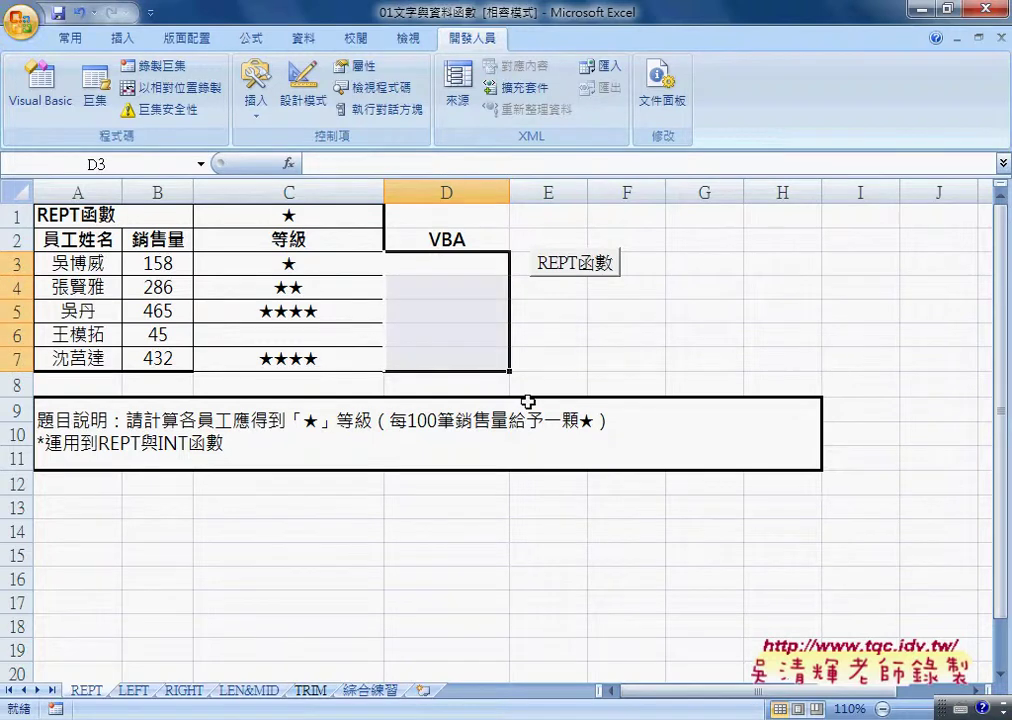
- Delete all the REPT函數 macro code from Module1 and widen the code pane
left_click(45, 95)
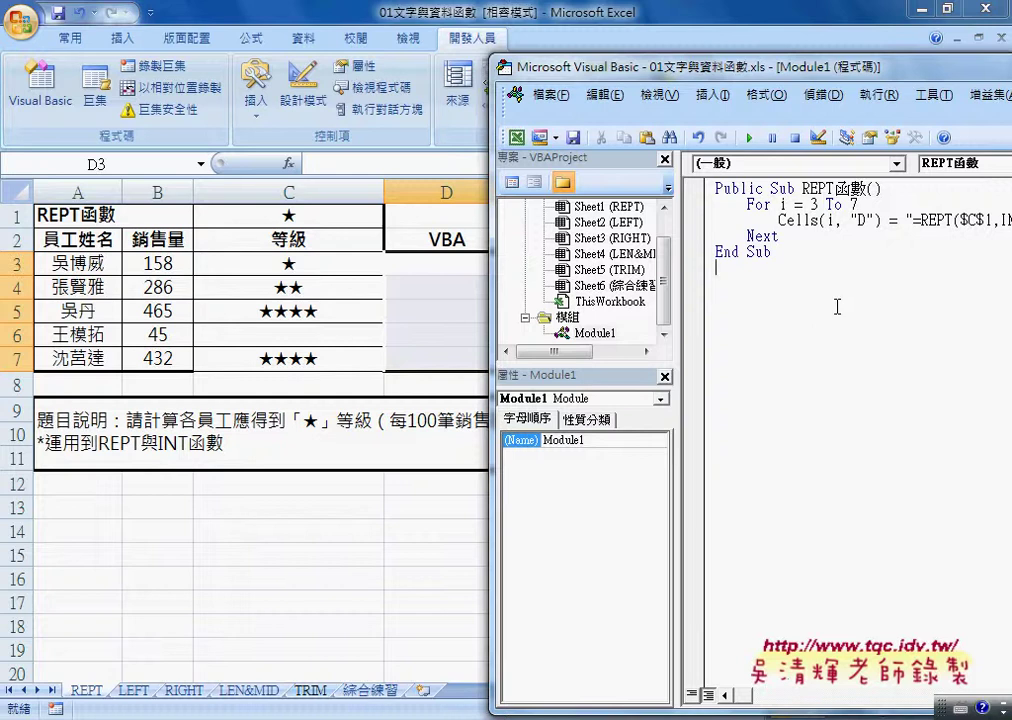
key("ctrl+a")
key("Delete")
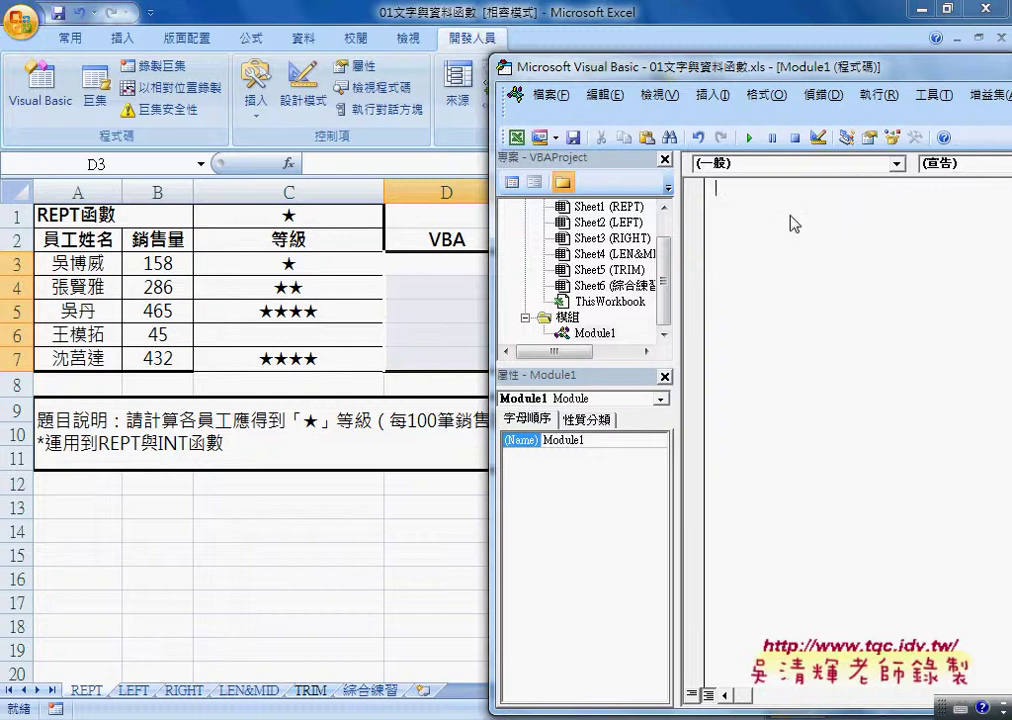
left_click_drag(679, 190, 585, 190)
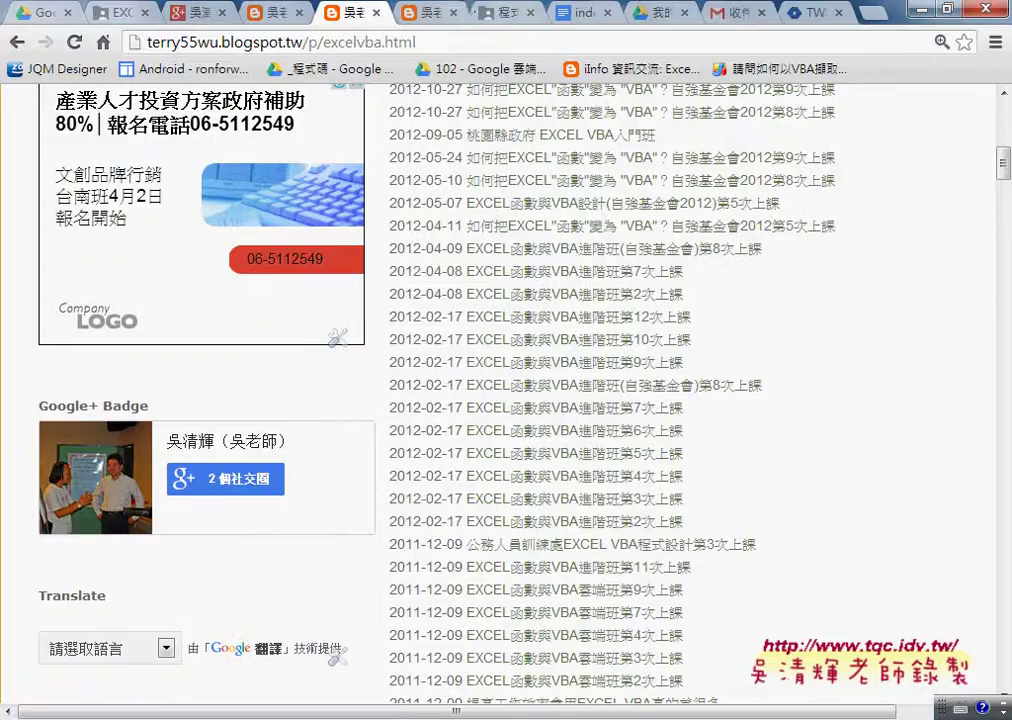
- Select the whole VBA code listing in the index.html document
left_click(583, 12)
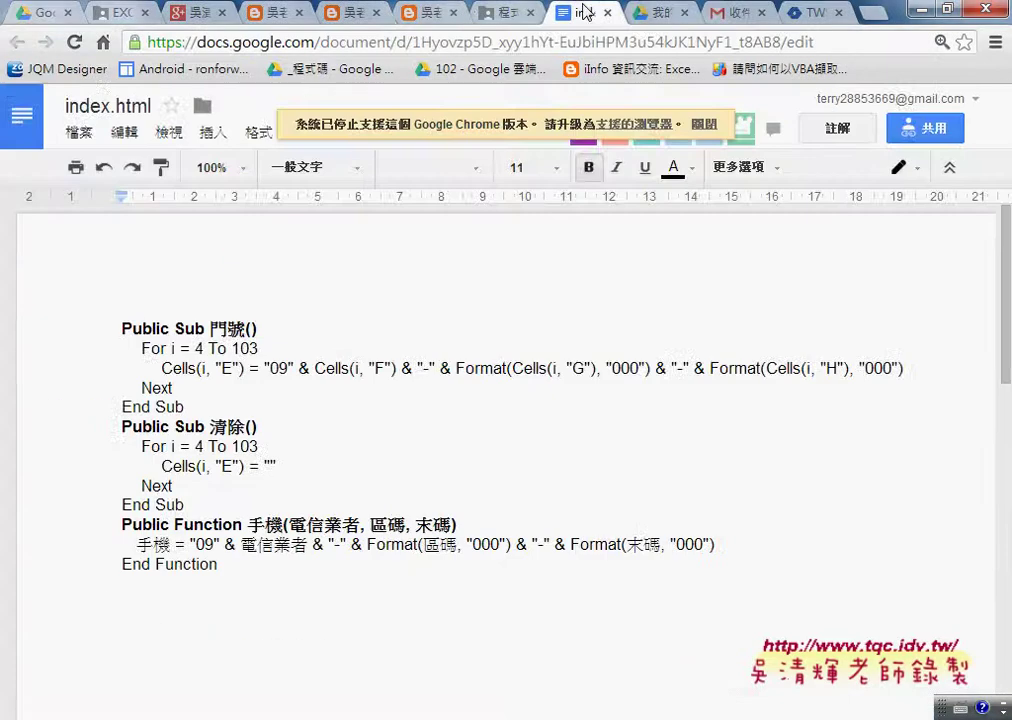
left_click_drag(125, 584, 25, 348)
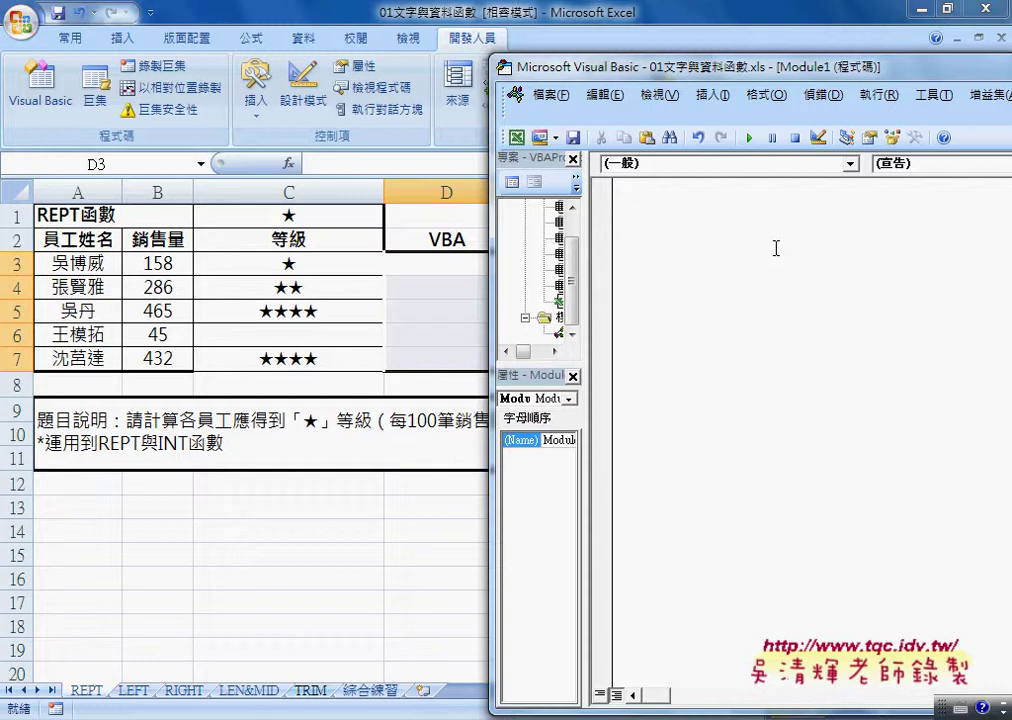
- Paste the 門號, 清除 and 手機 code into Module1 and keep the Editor Format font size at 12
key("ctrl+v")
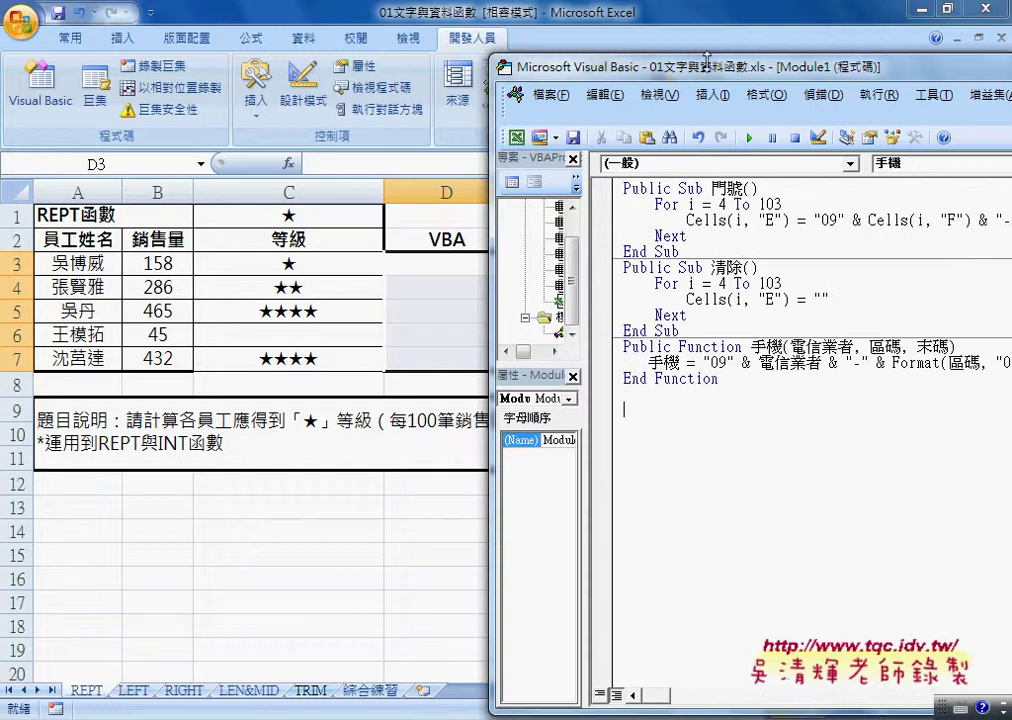
left_click_drag(688, 80, 336, 75)
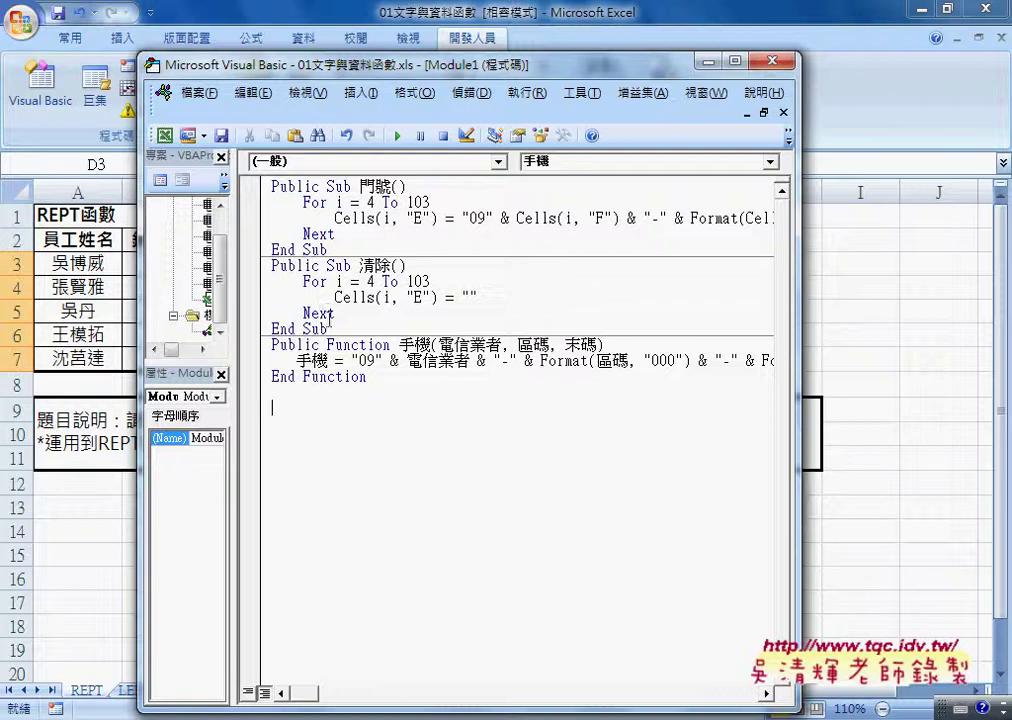
left_click(582, 92)
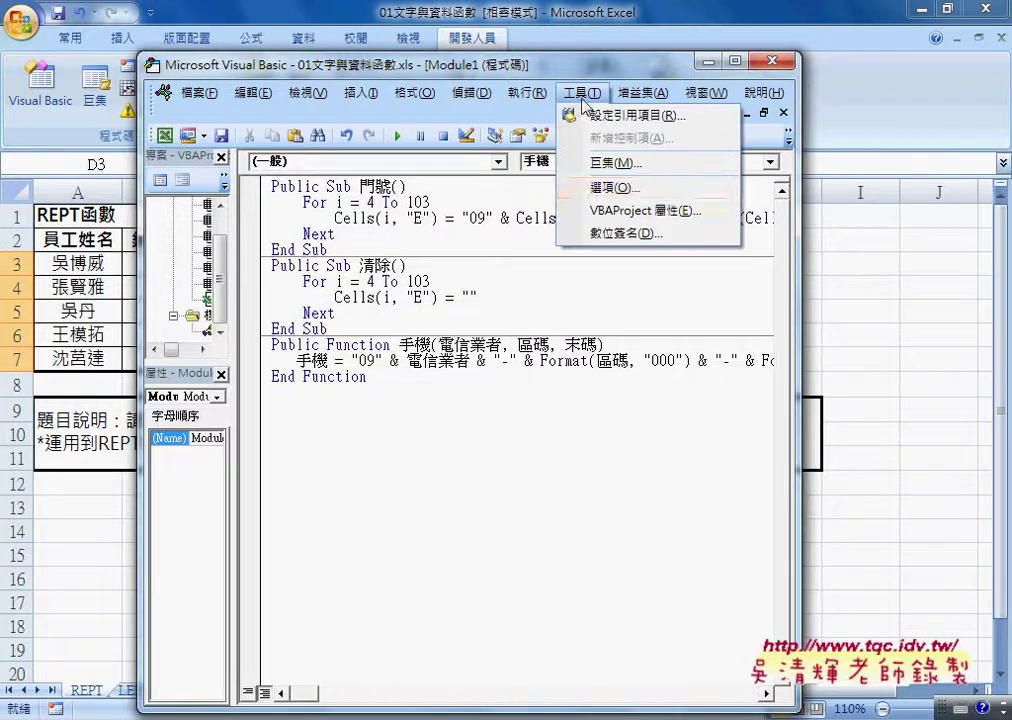
left_click(600, 189)
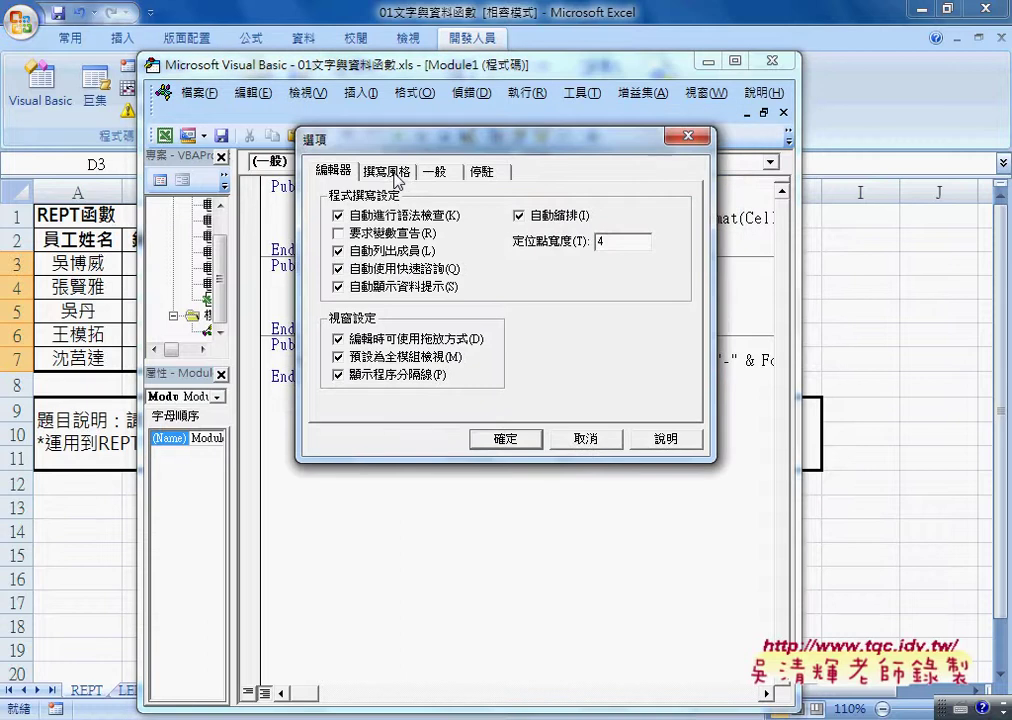
left_click(390, 172)
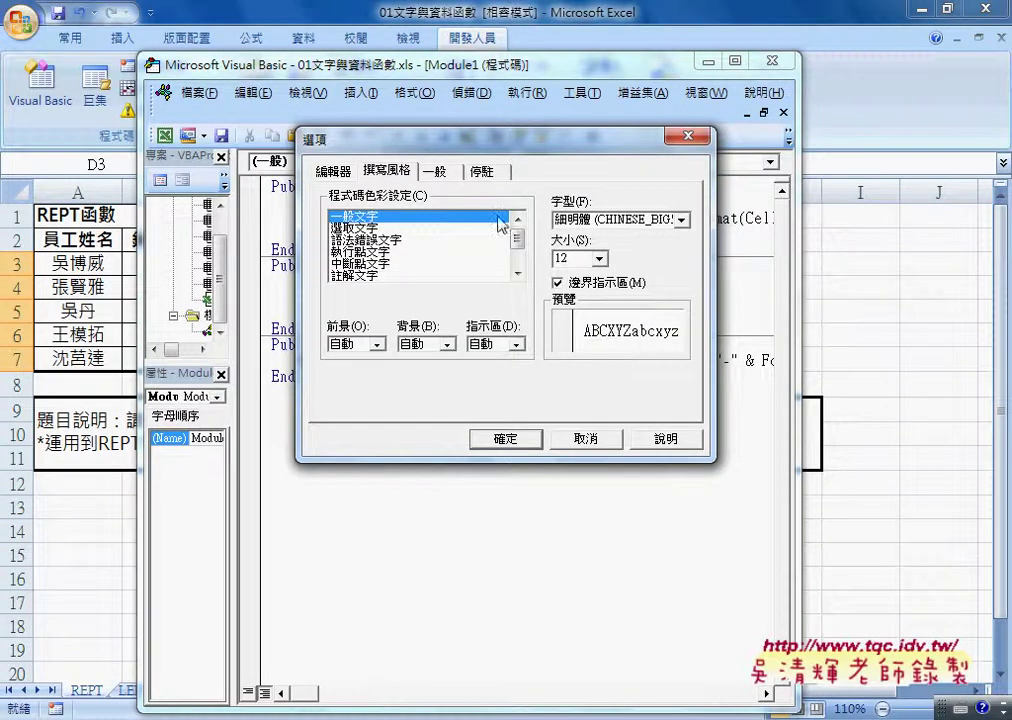
left_click(599, 259)
scroll(595, 290, "up", 3)
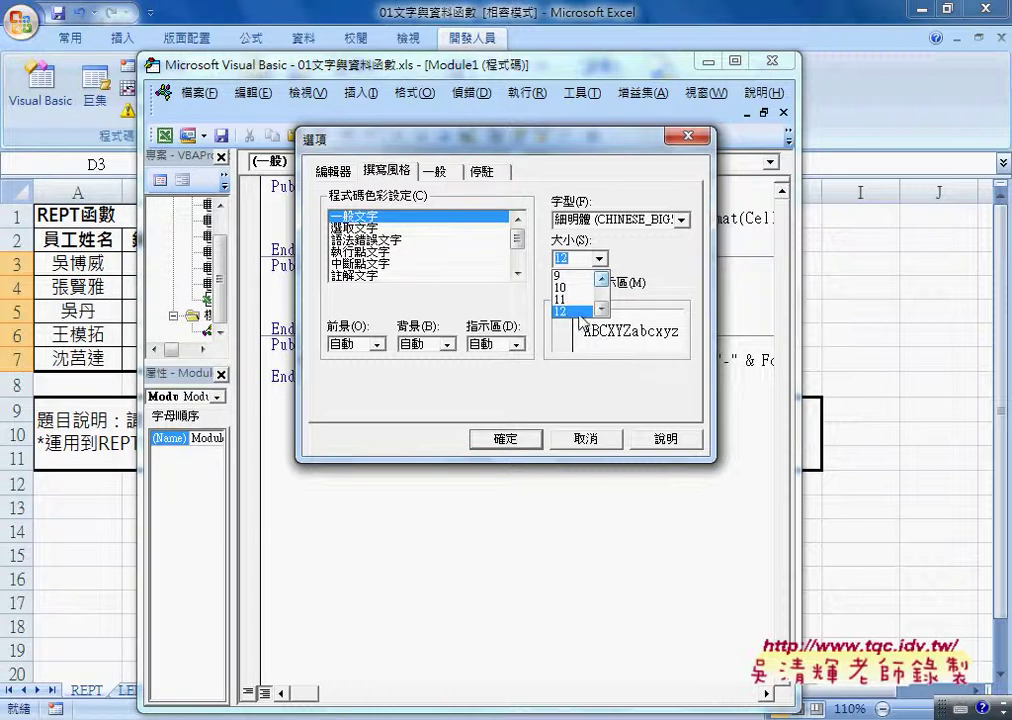
left_click(572, 314)
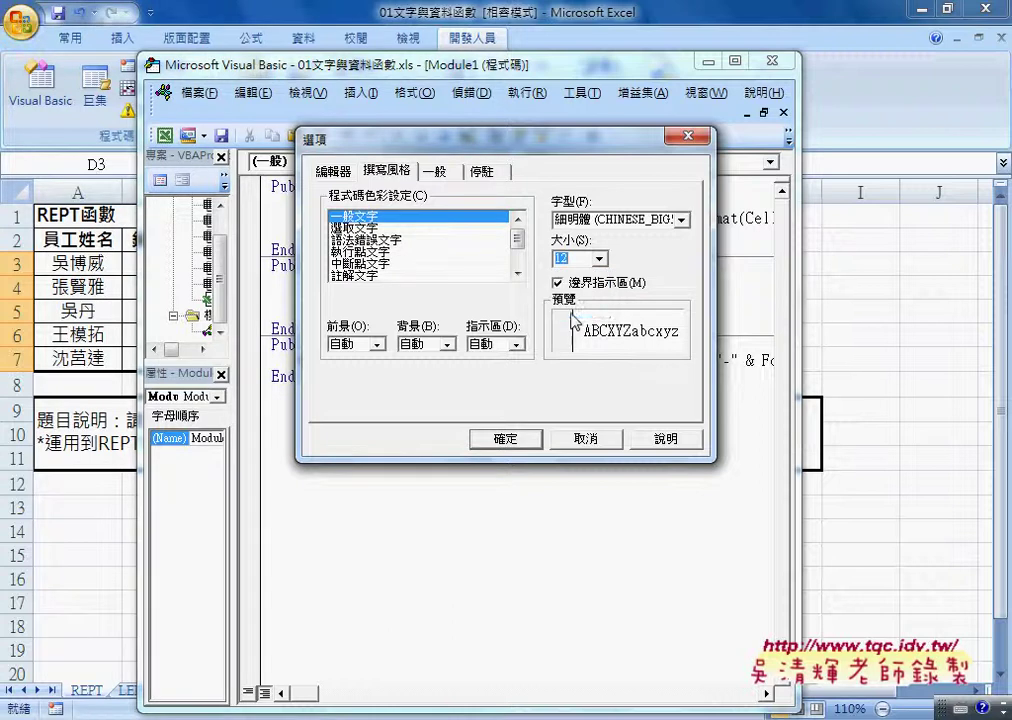
left_click(503, 440)
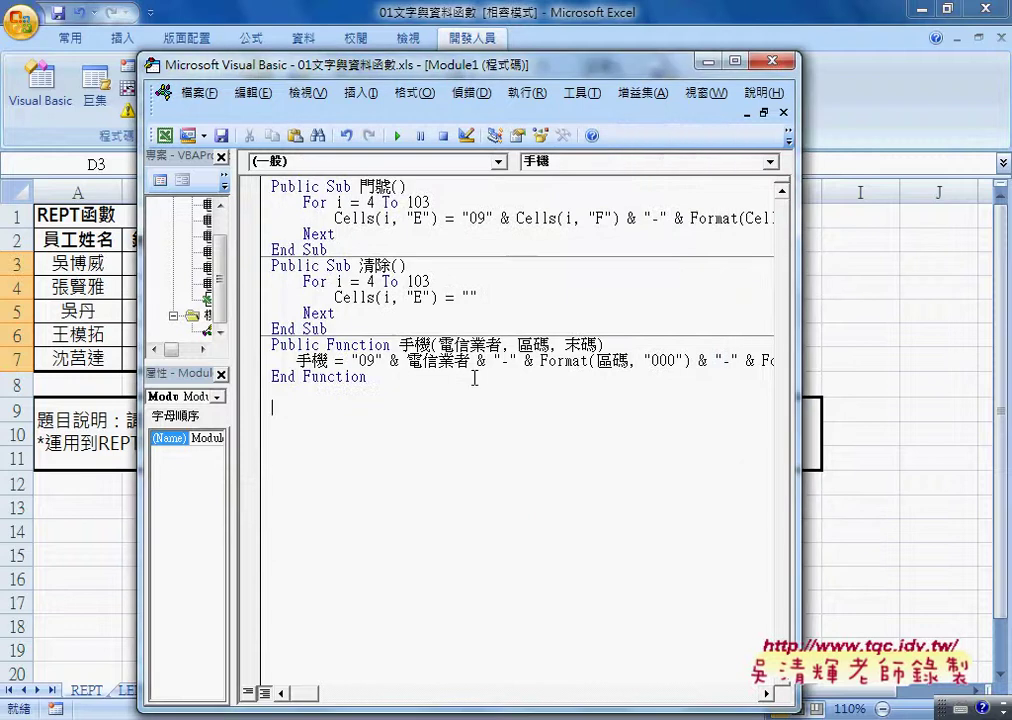
left_click_drag(483, 75, 576, 83)
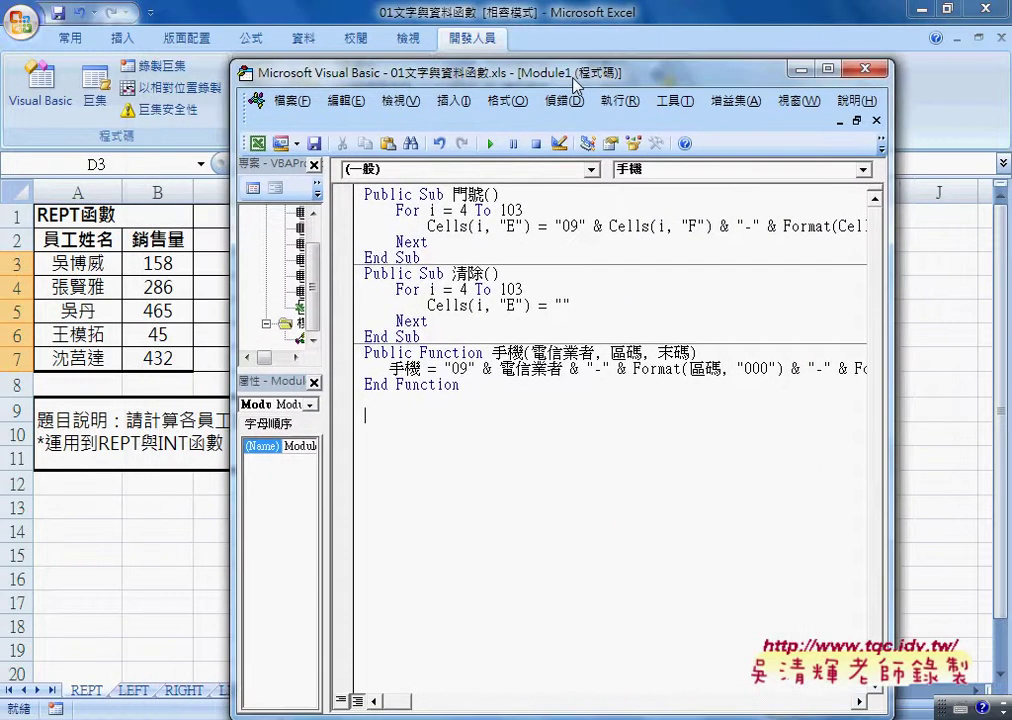
left_click_drag(426, 82, 663, 80)
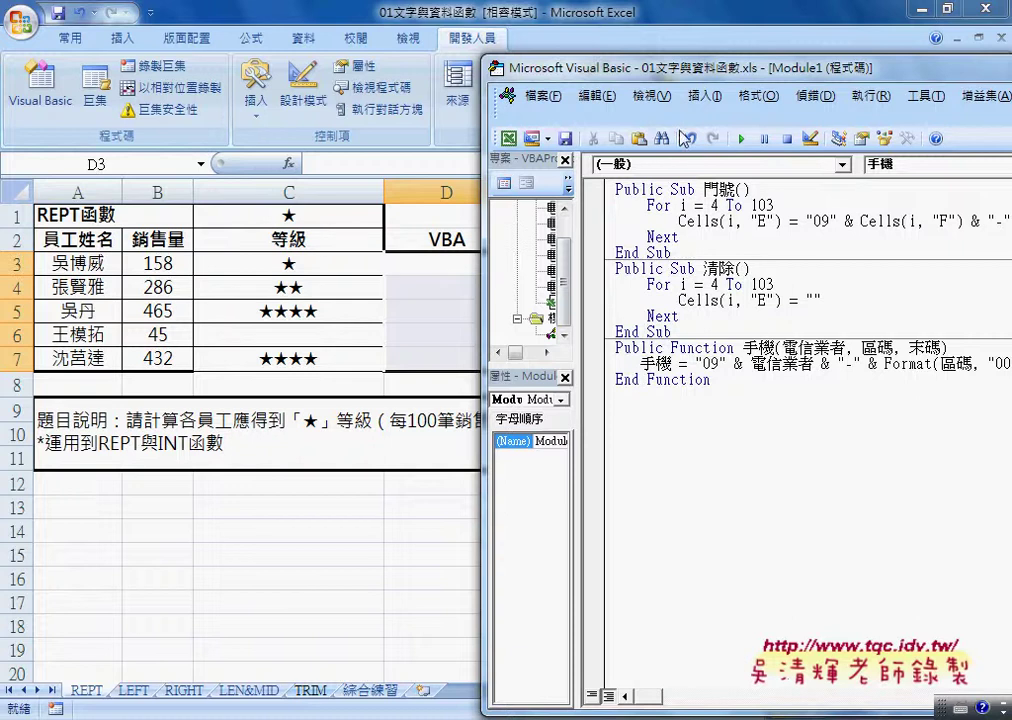
left_click(75, 216)
left_click_drag(385, 164, 313, 164)
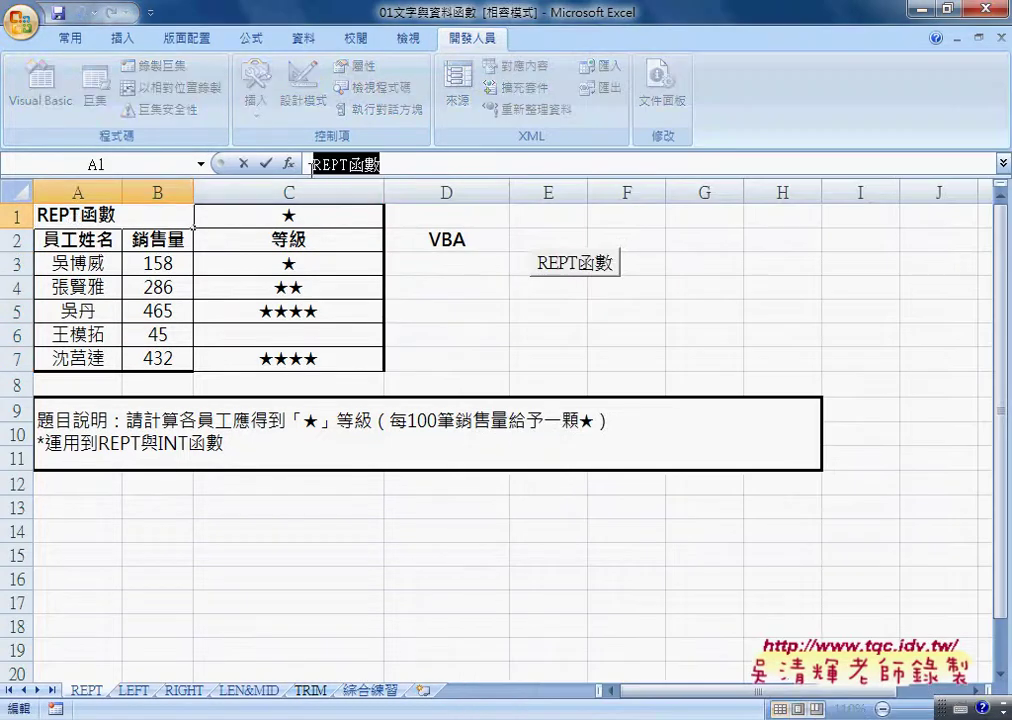
left_click(265, 163)
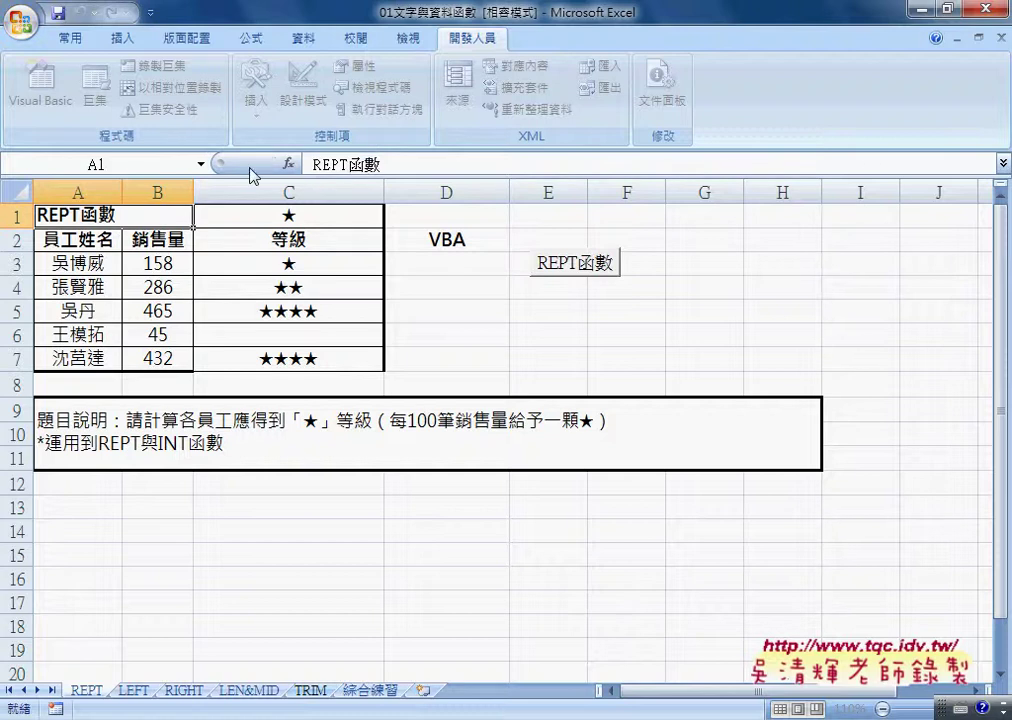
left_click(364, 164)
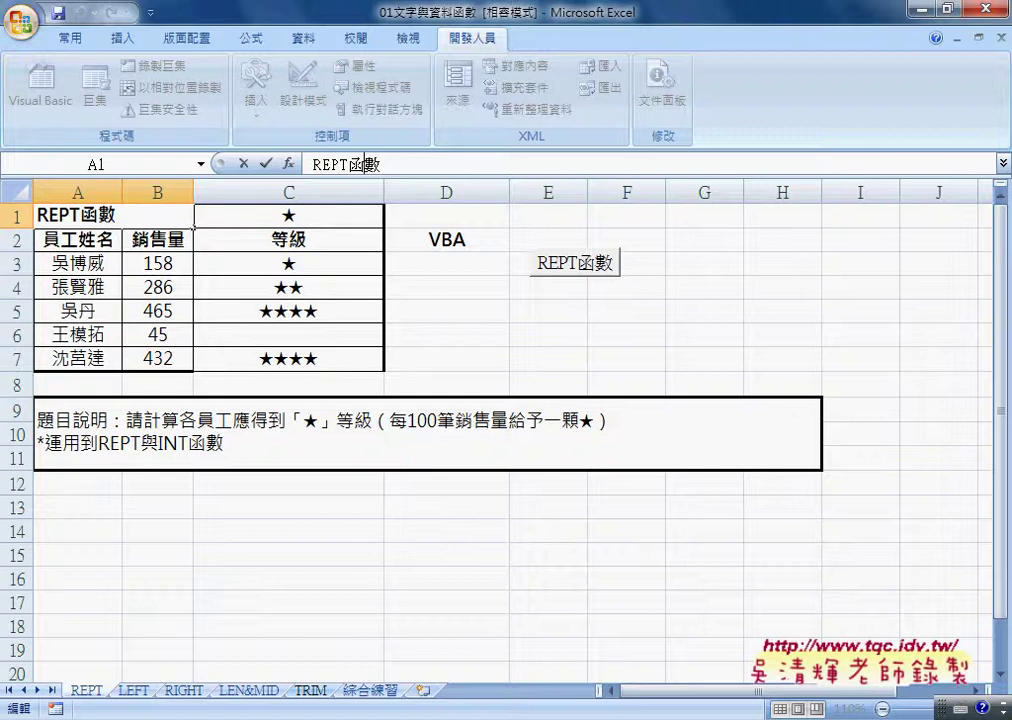
left_click(440, 620)
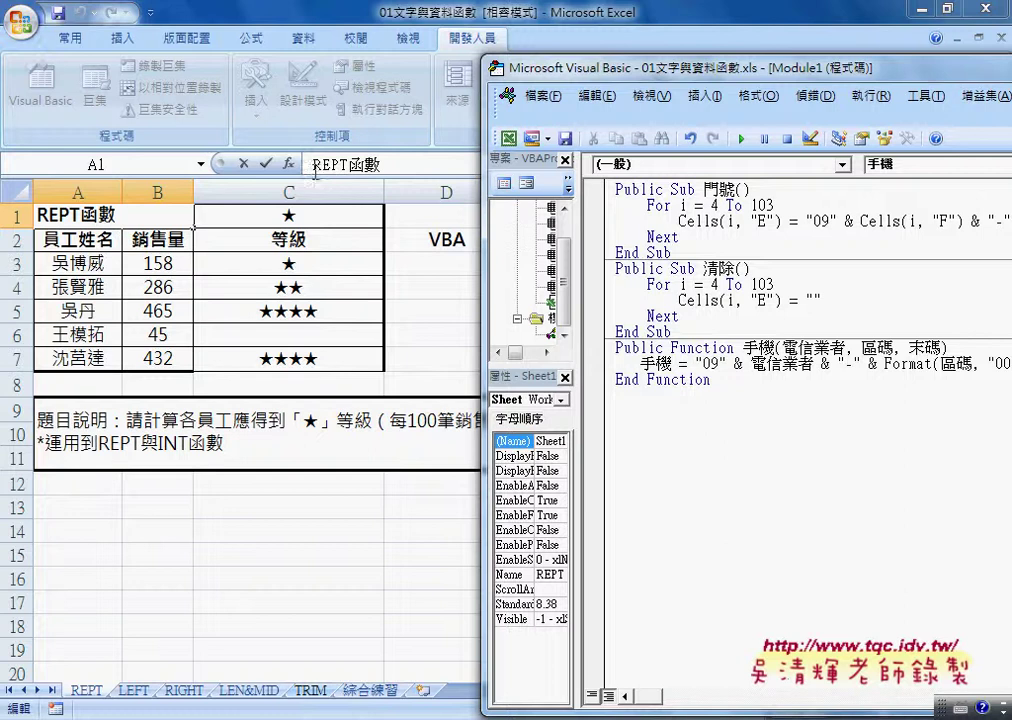
- View the REPT函數 button on the sheet, then go back to the VBA editor's 插入 menu
left_click(197, 142)
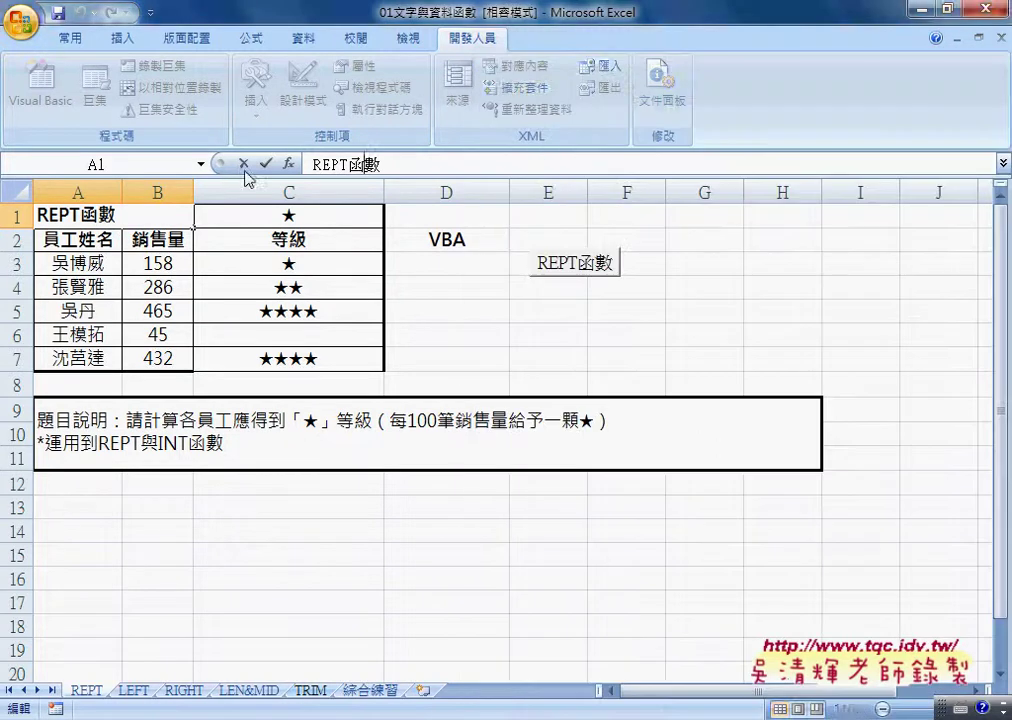
mouse_move(300, 712)
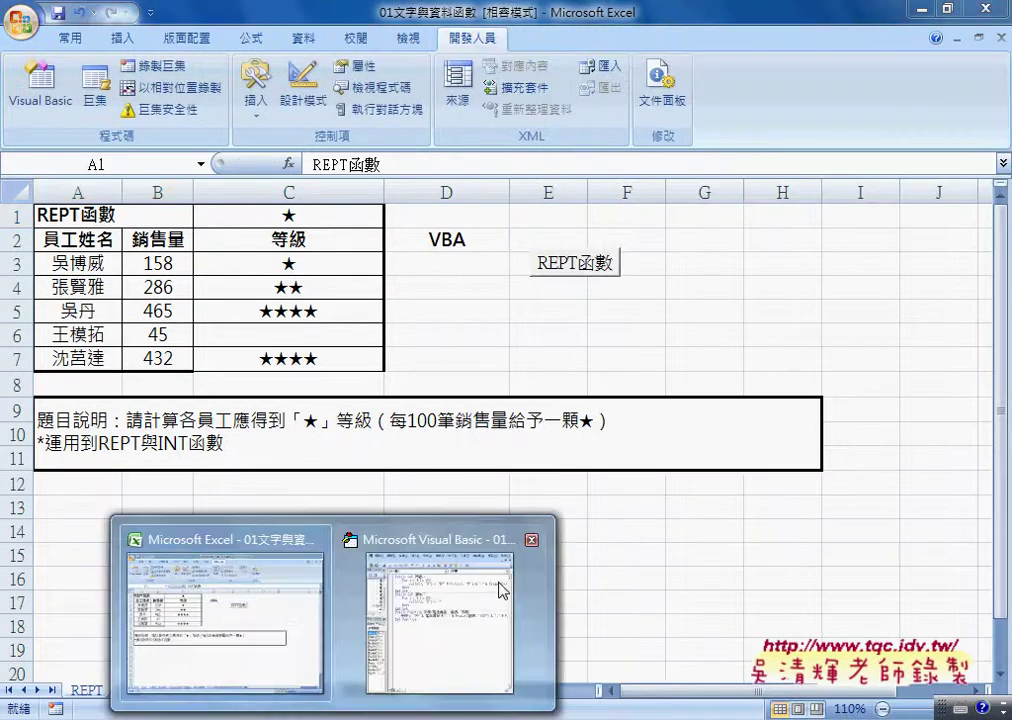
left_click(430, 580)
left_click_drag(617, 70, 601, 57)
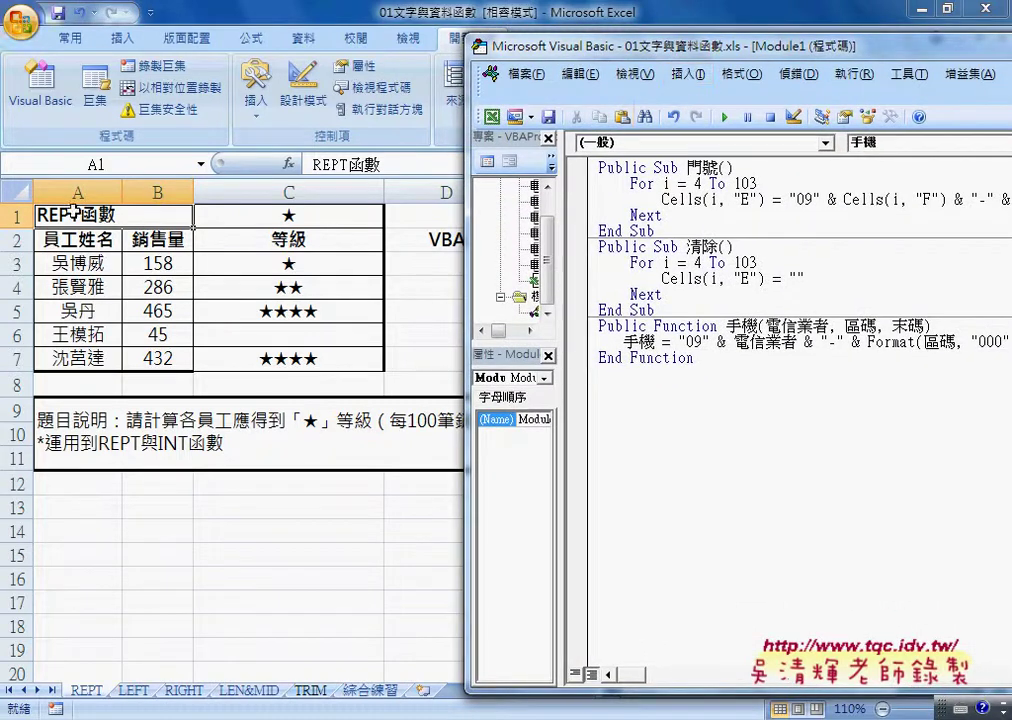
left_click(688, 74)
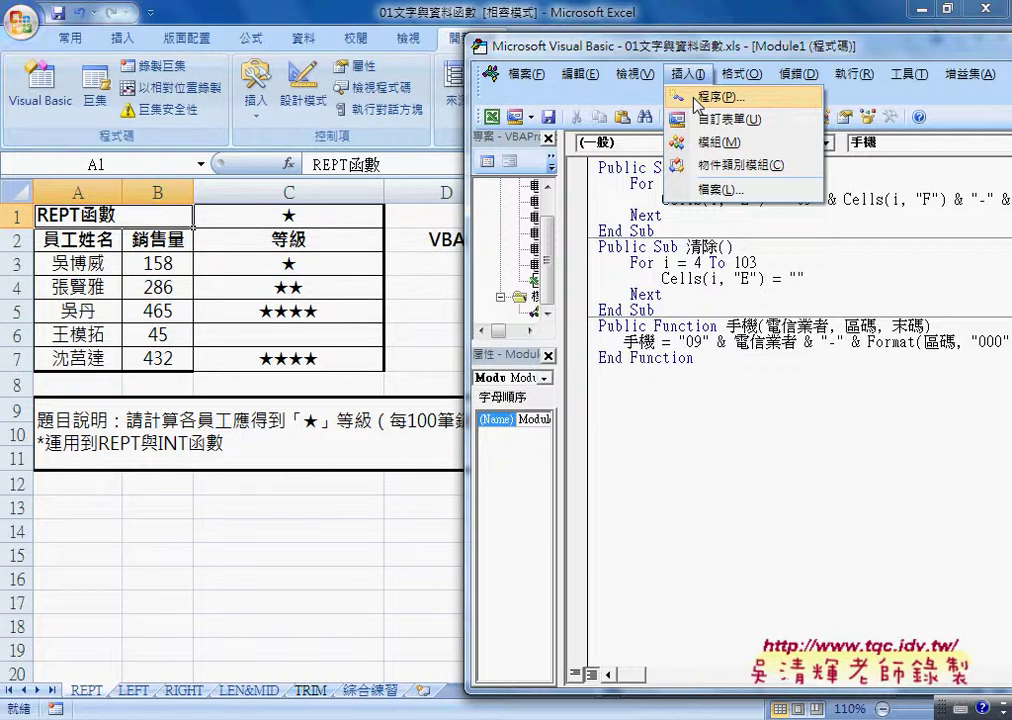
- Start a new procedure via 插入 > 程序 and annotate the Sub versus Function types
left_click(712, 97)
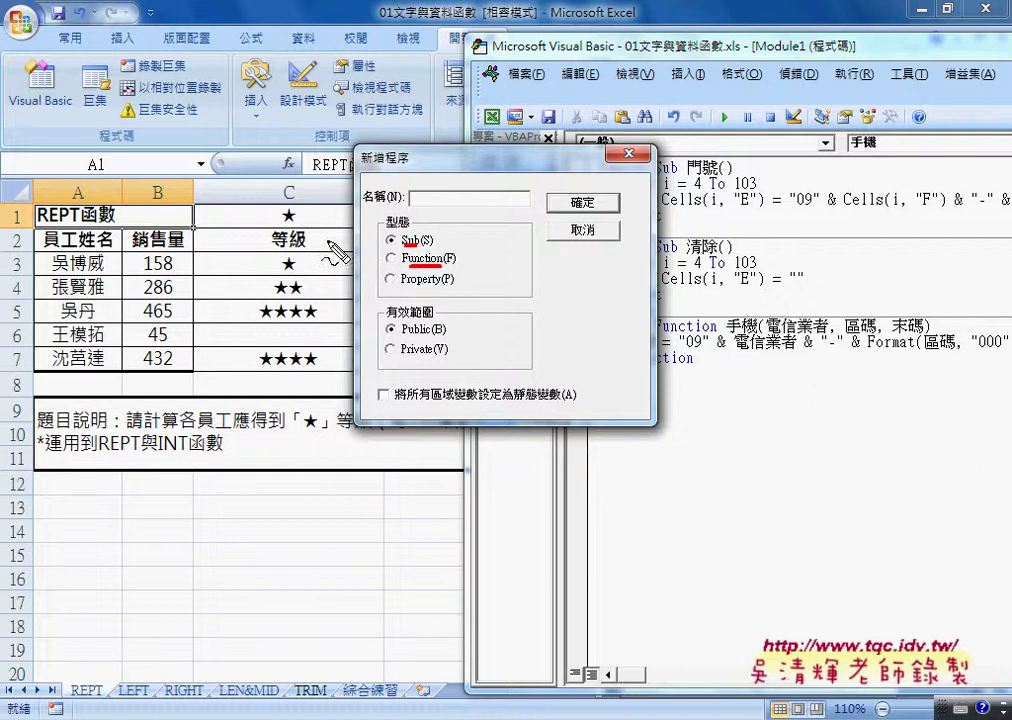
mouse_move(316, 239)
left_mouse_down()
mouse_move(372, 239)
mouse_move(378, 250)
left_mouse_up()
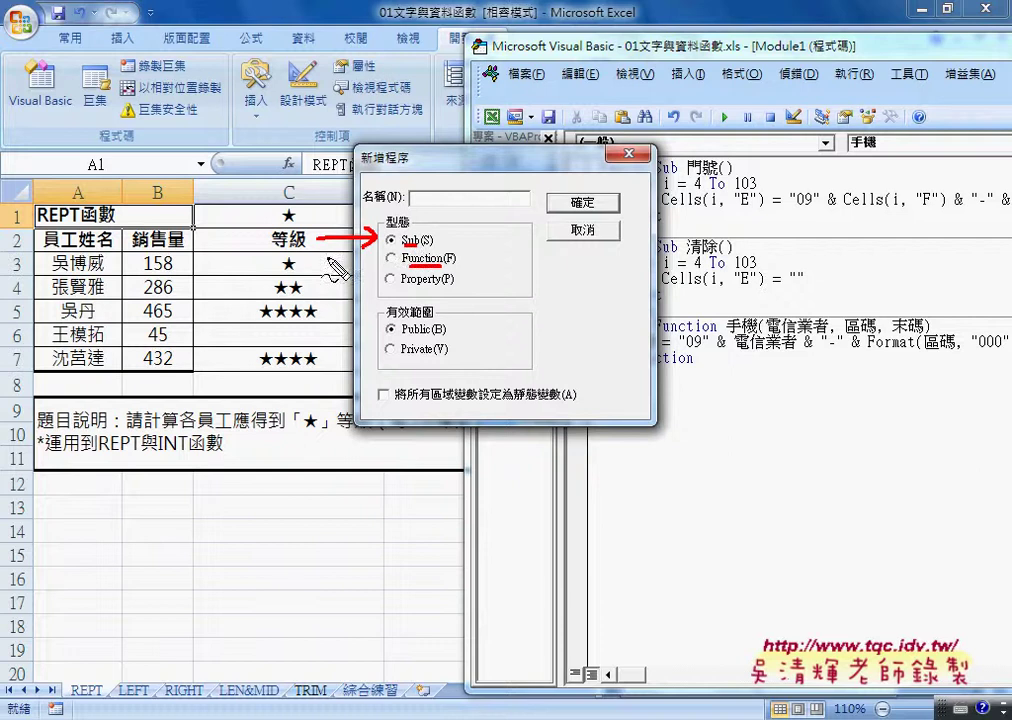
left_click_drag(326, 258, 372, 258)
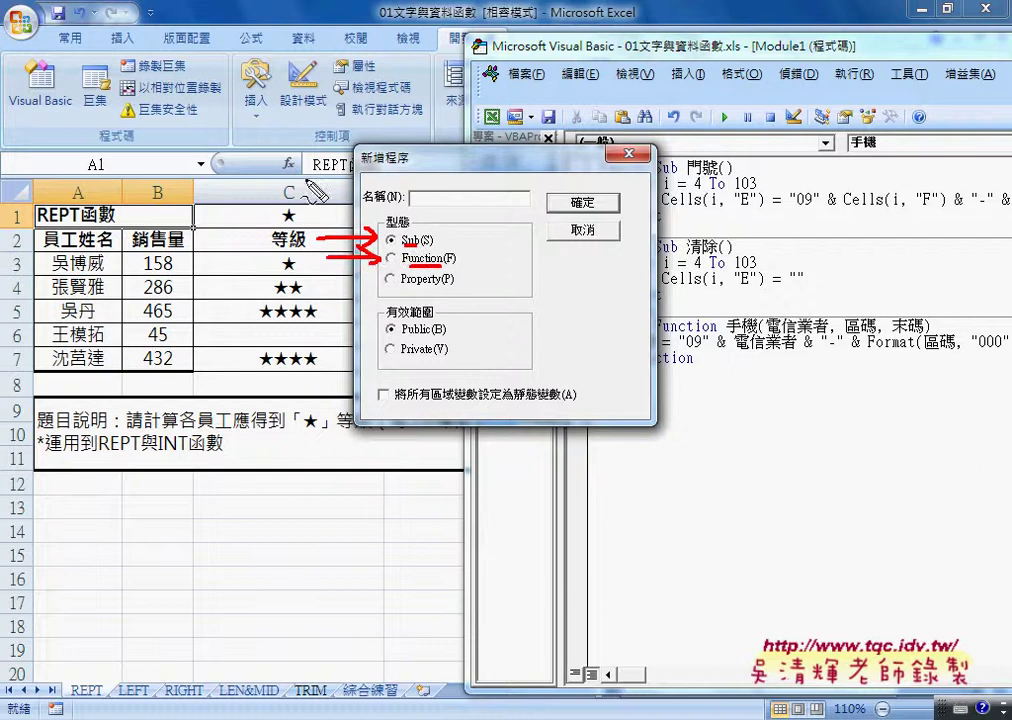
left_click_drag(287, 146, 303, 182)
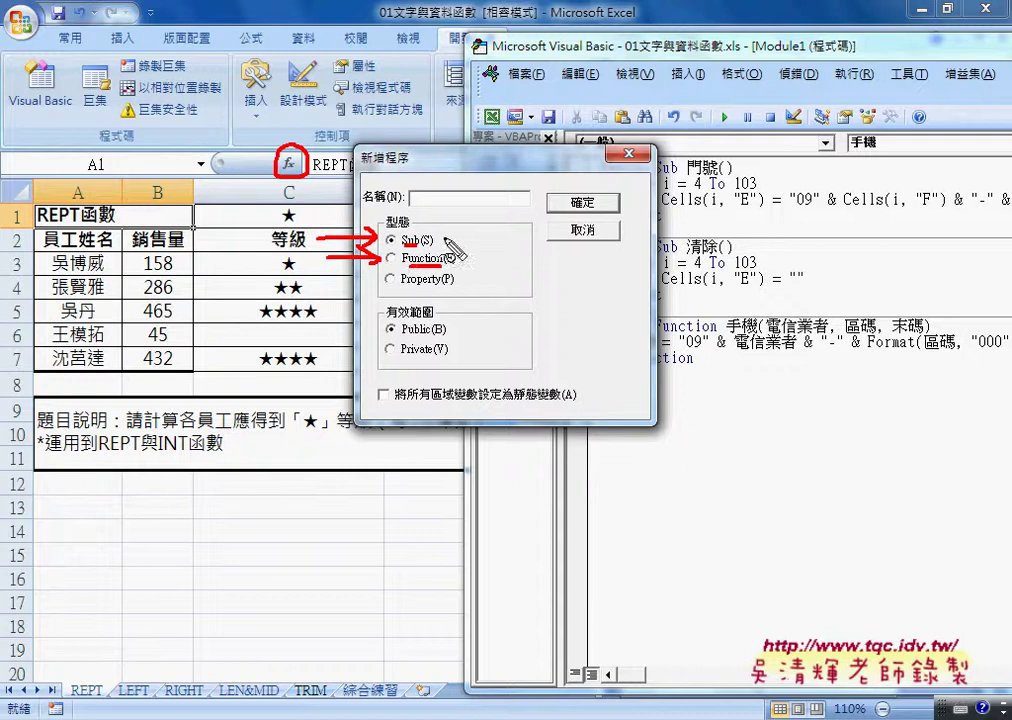
left_click_drag(402, 248, 418, 247)
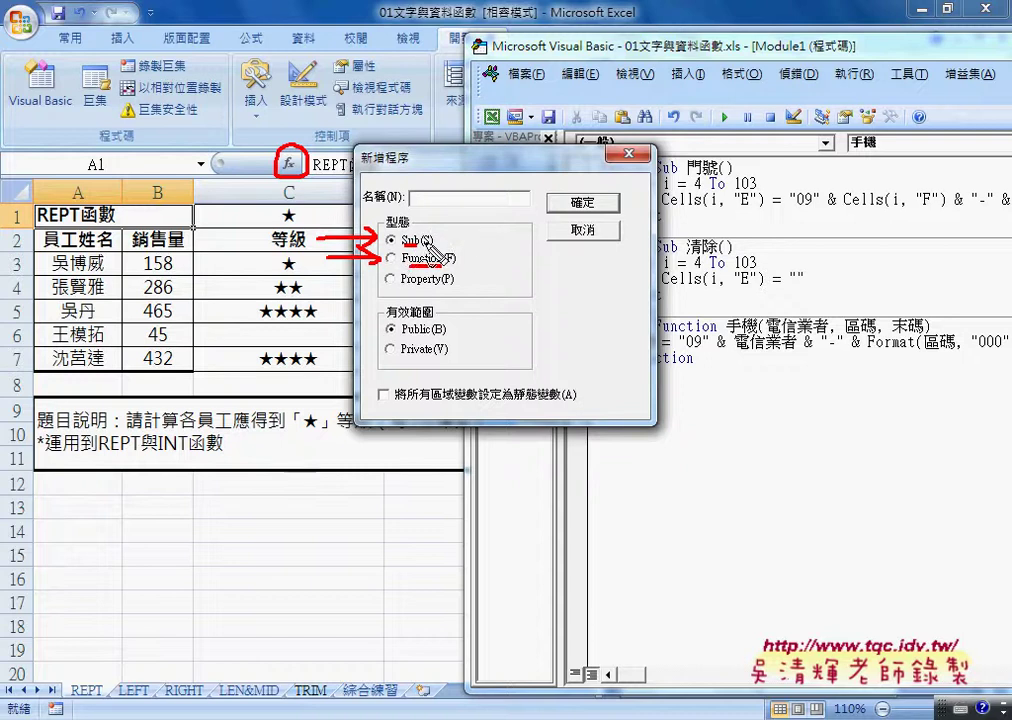
key("Escape")
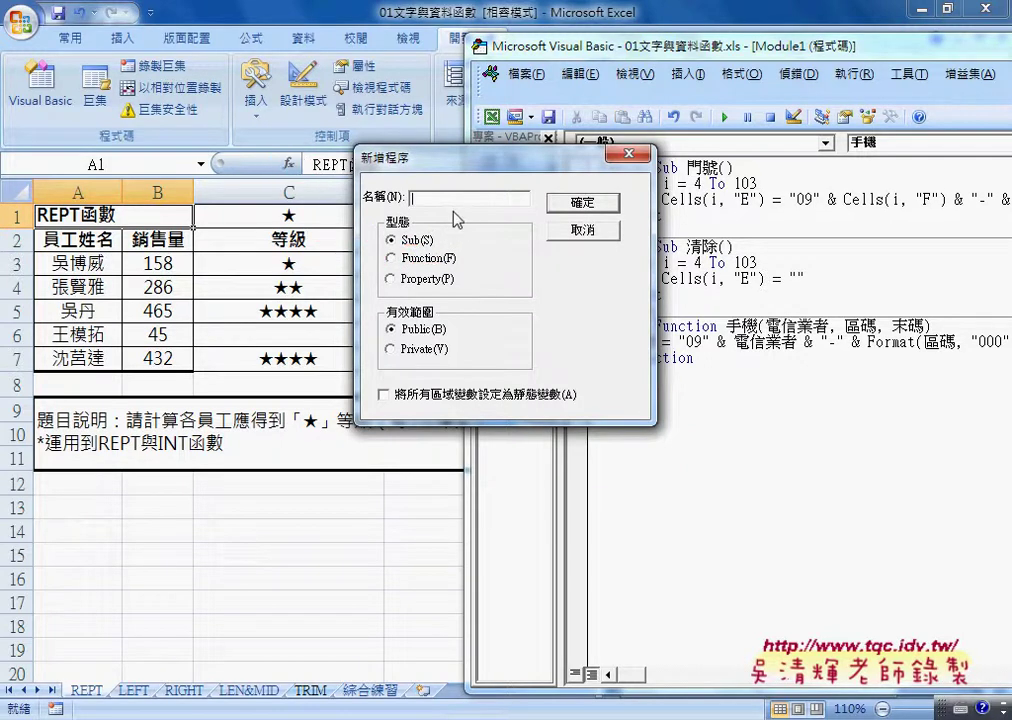
- Name the procedure REPT函數 and create it as a Public Sub
type("REPT函數")
mouse_move(480, 160)
left_mouse_down()
mouse_move(624, 352)
mouse_move(688, 395)
left_mouse_up()
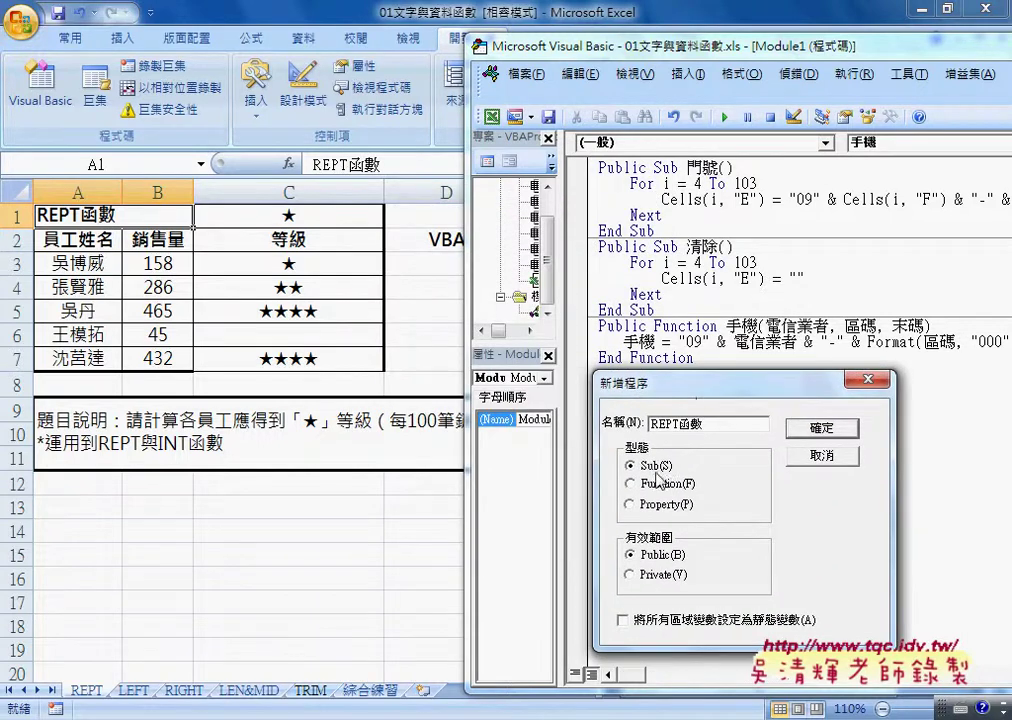
left_click(818, 429)
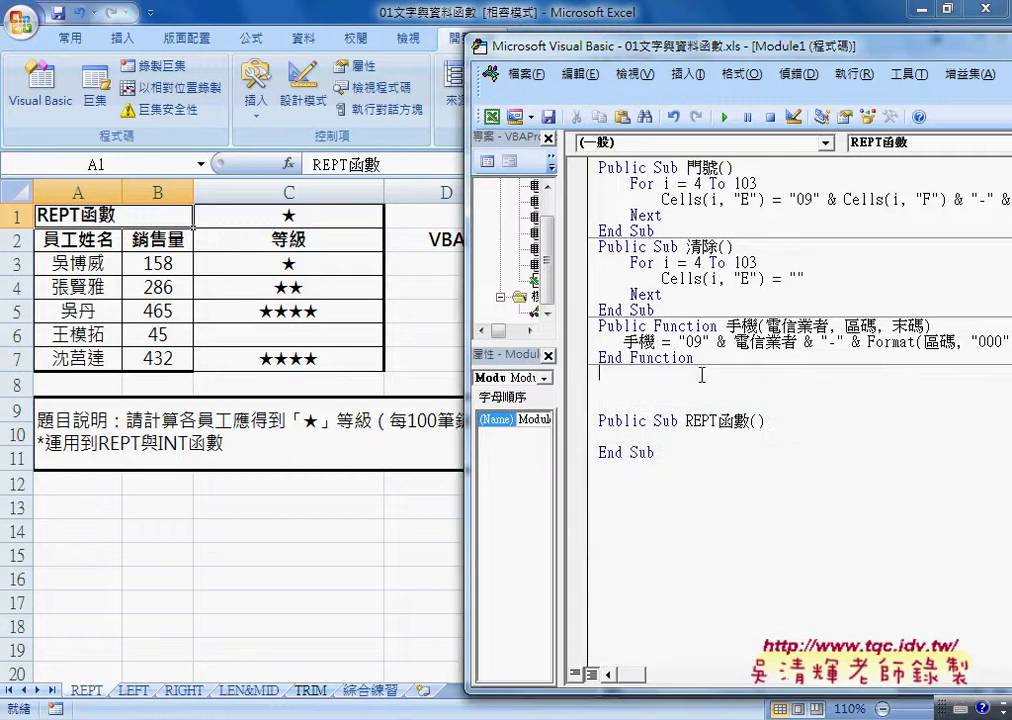
- Remove the blank lines and paste 門號's For…Next loop into the empty REPT函數 body
key("Delete")
key("Delete")
key("Delete")
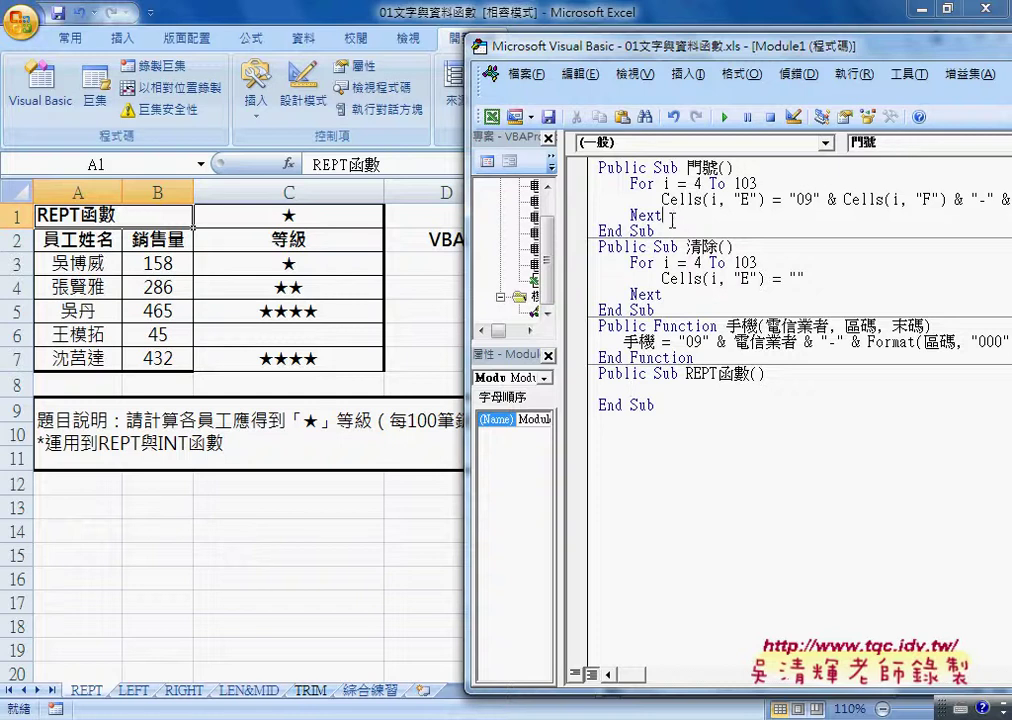
left_click_drag(664, 215, 590, 190)
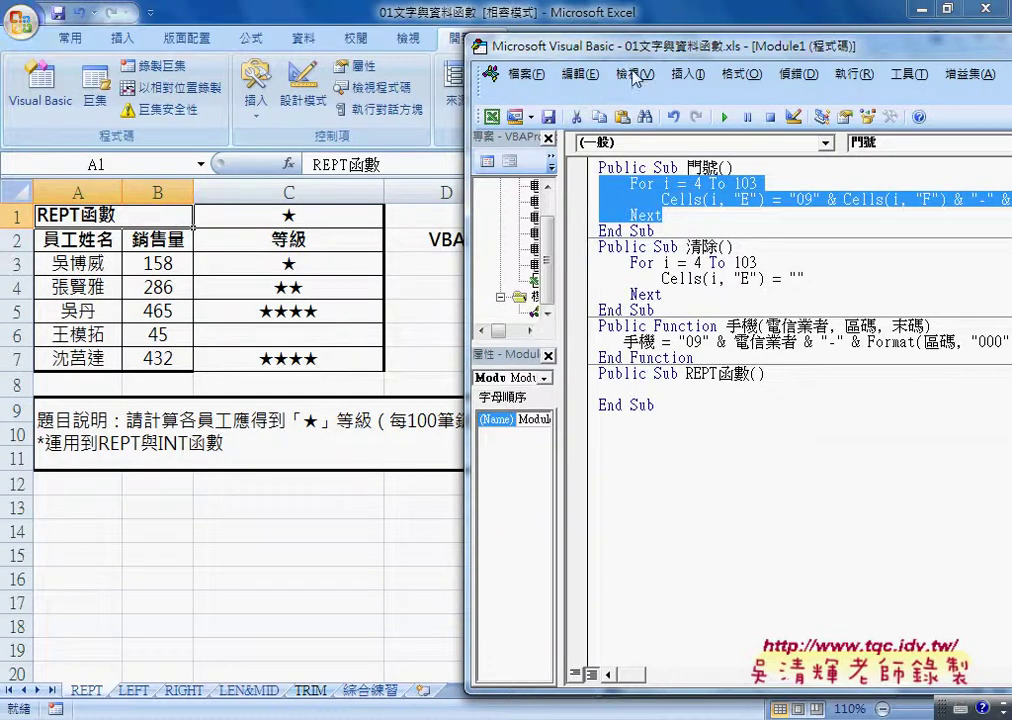
left_click_drag(628, 52, 590, 52)
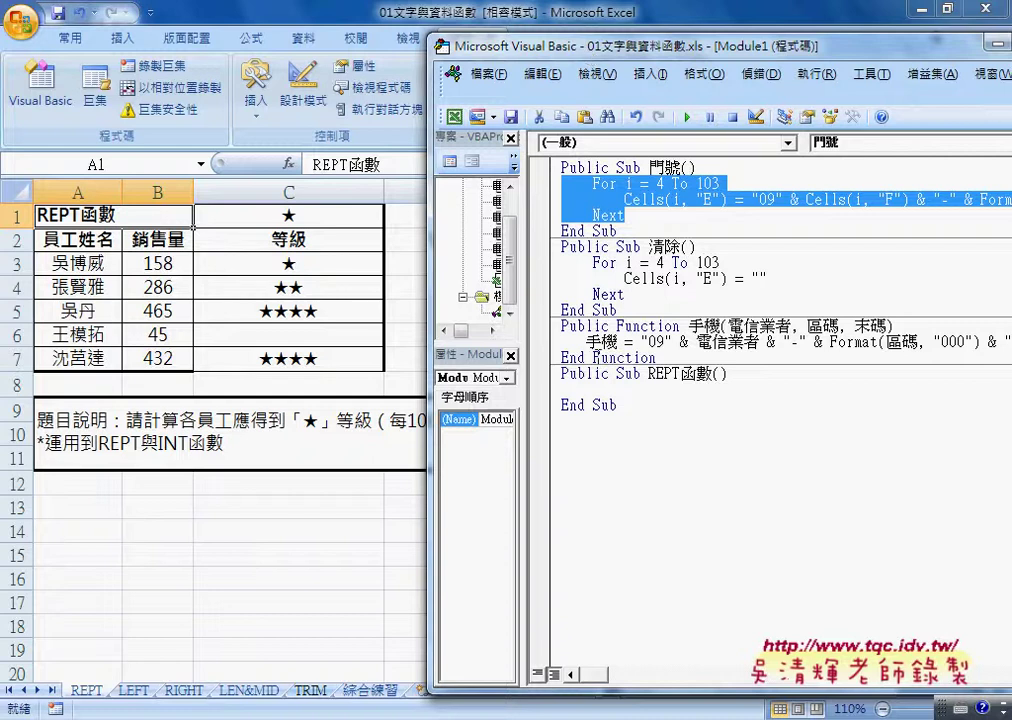
left_click(597, 389)
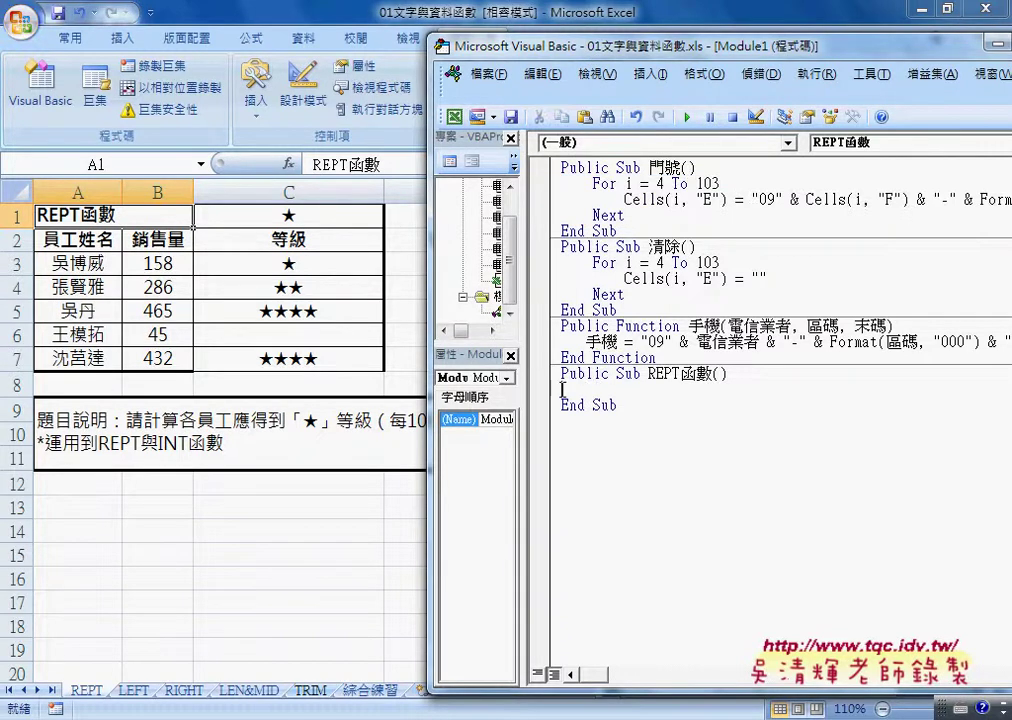
key("ctrl+v")
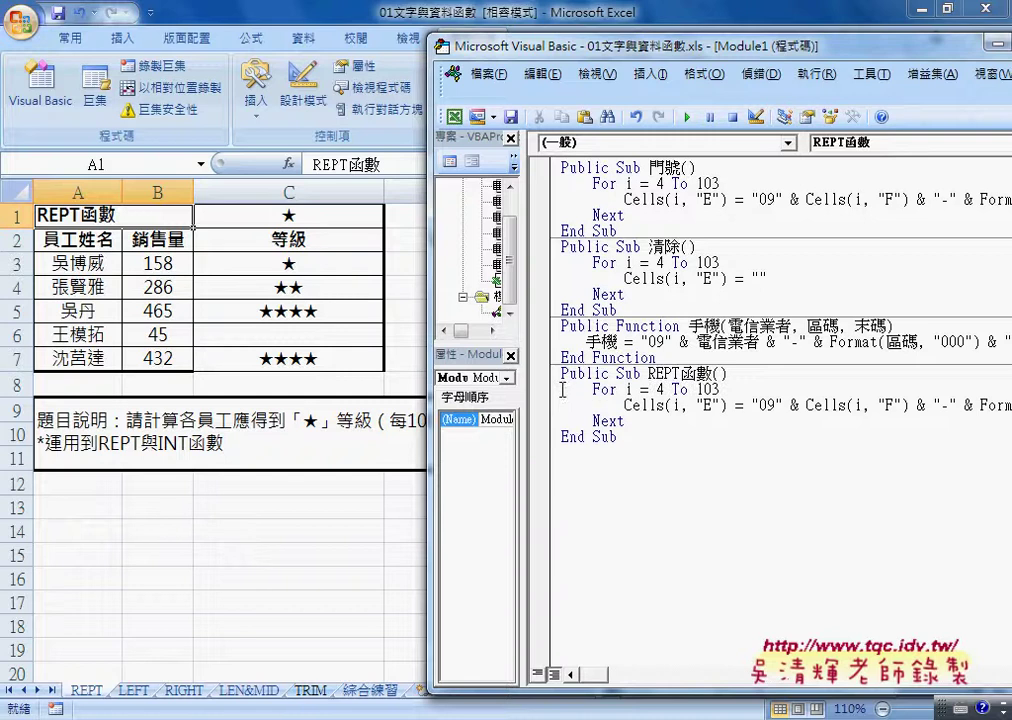
- Change the pasted loop's bounds from 4 To 103 to For i = 3 To 7
left_click_drag(697, 389, 705, 389)
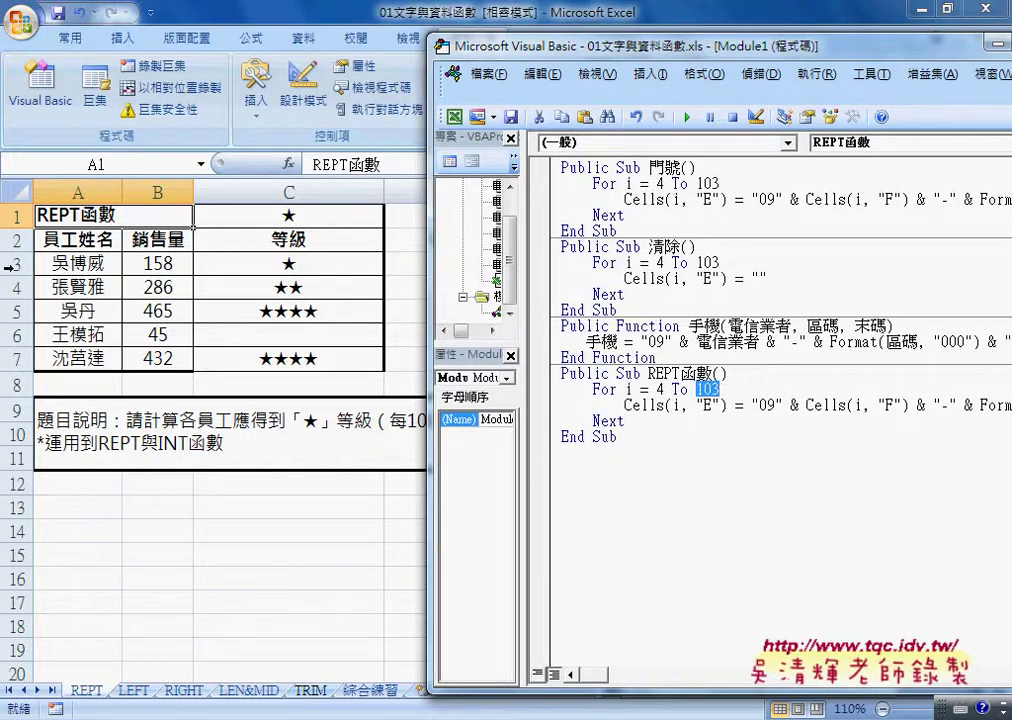
double_click(660, 389)
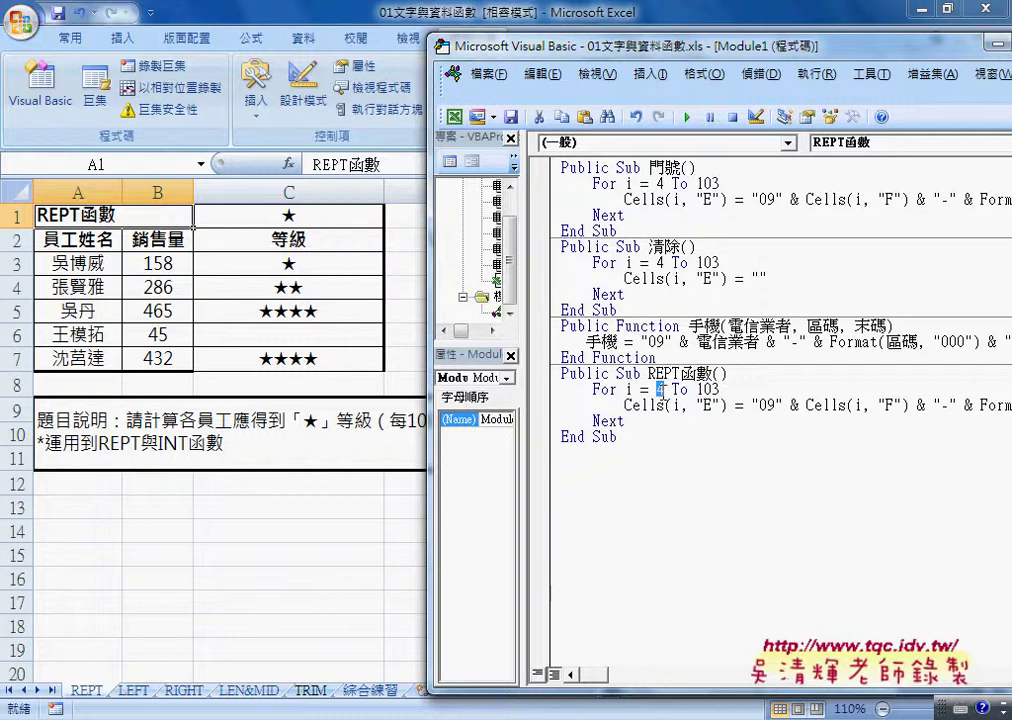
type("3")
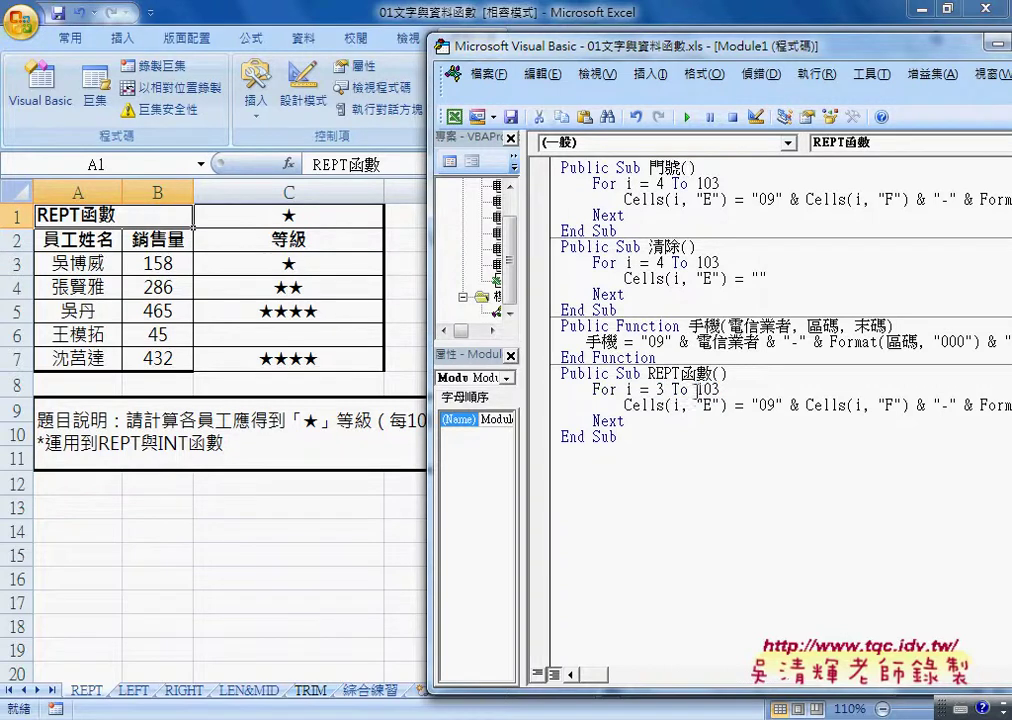
double_click(716, 389)
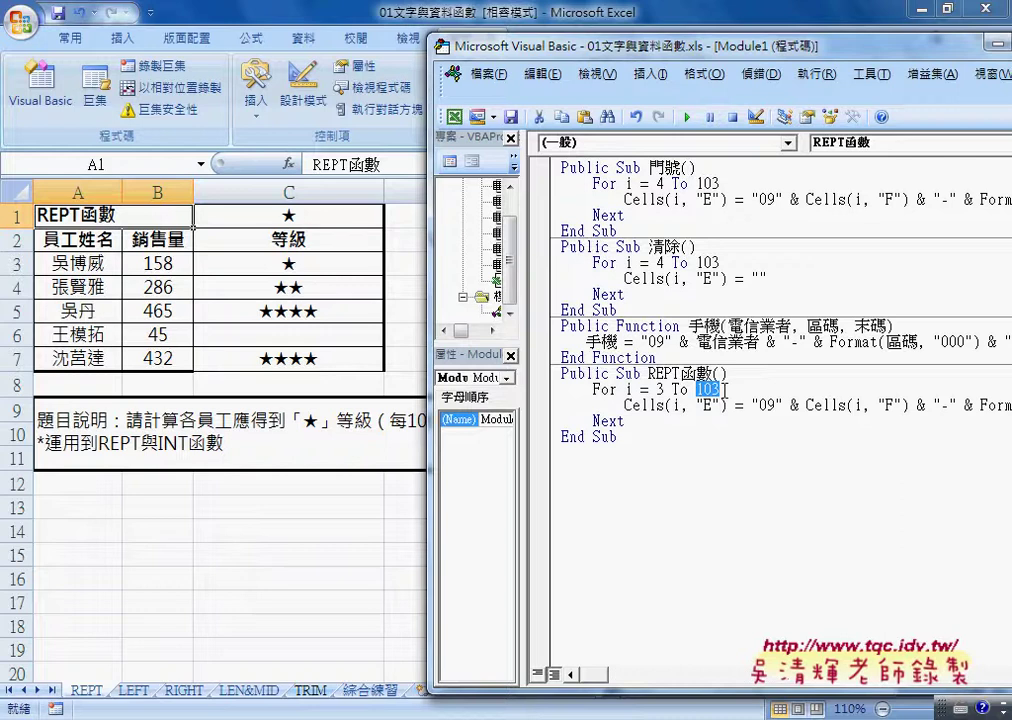
type("71")
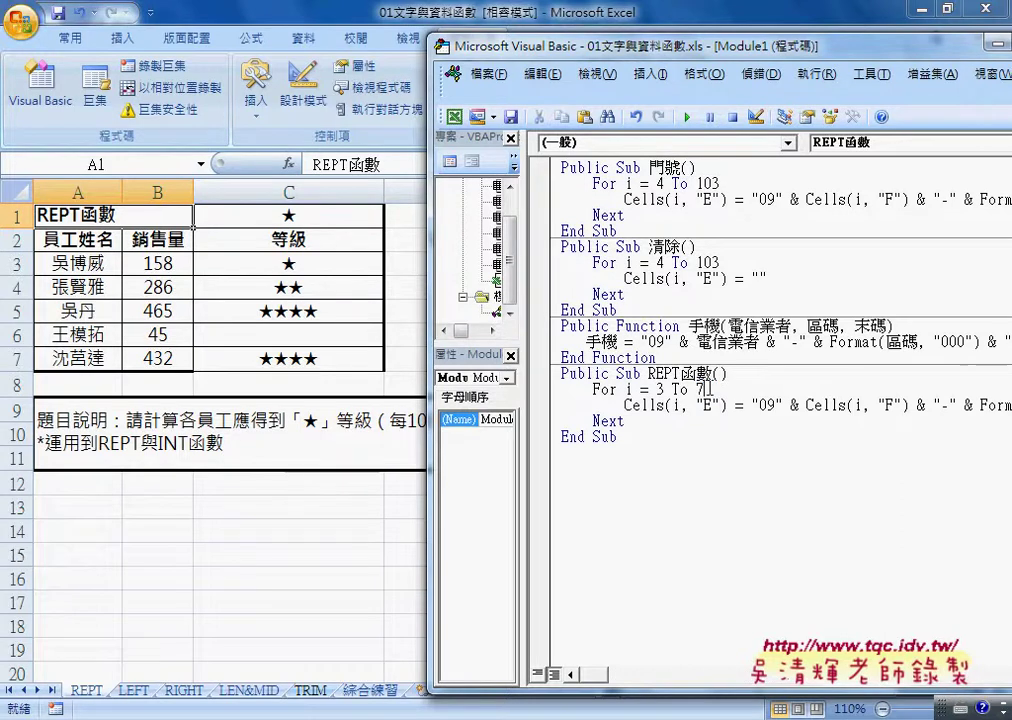
key("BackSpace")
double_click(660, 389)
double_click(700, 389)
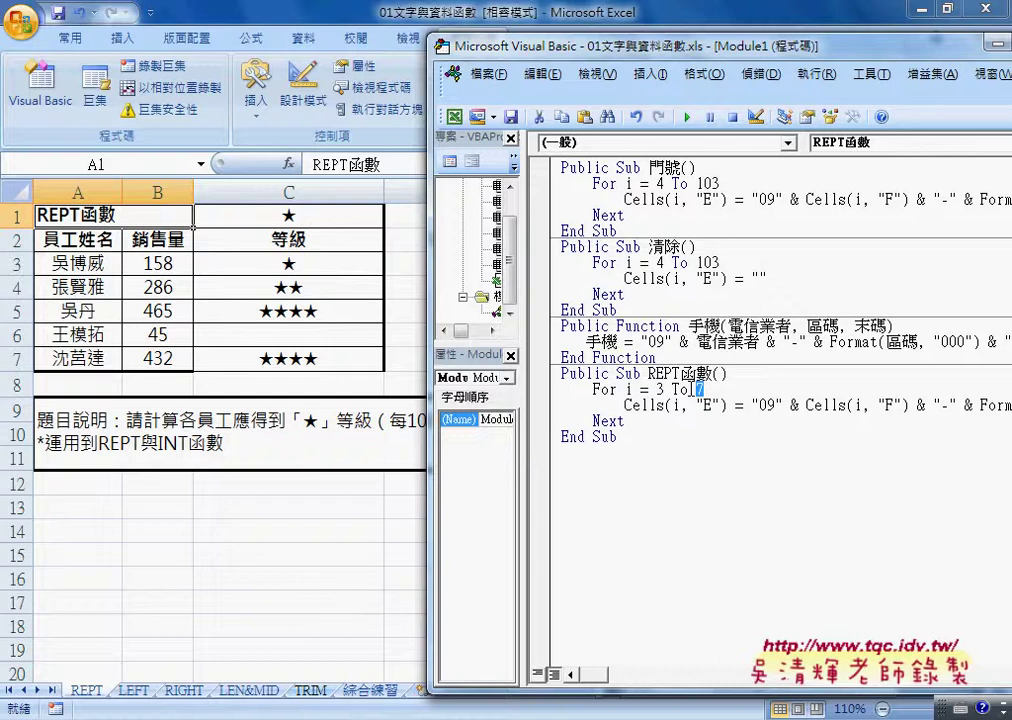
- Select the Cells(i, "E") target and sketch 1+1=2 and 2=1+1 to explain assignment
double_click(629, 389)
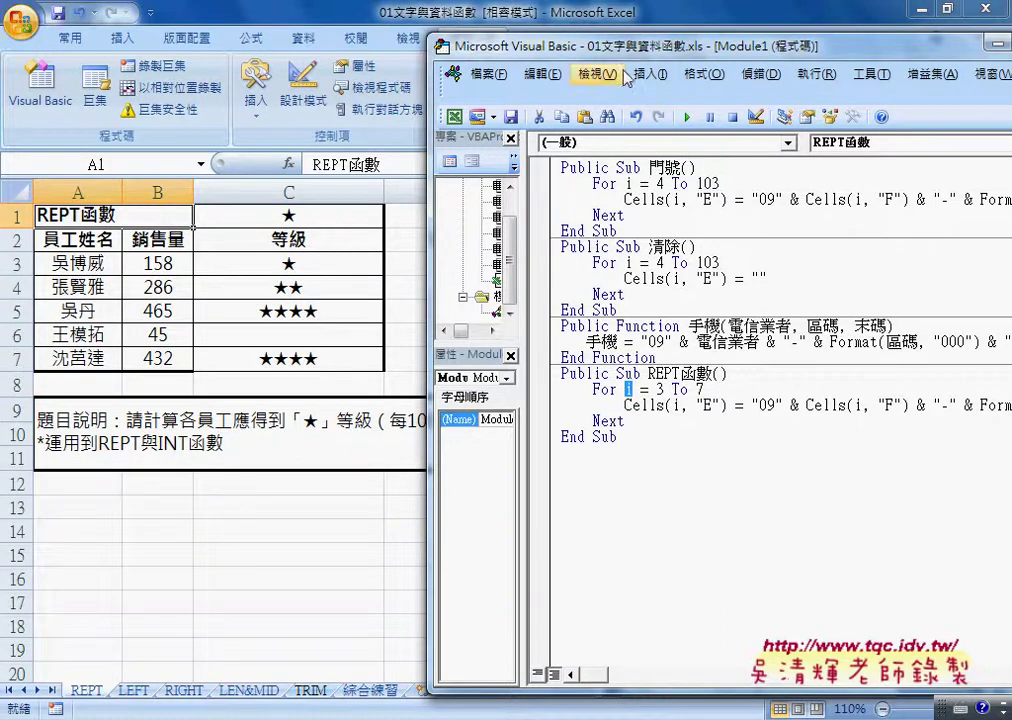
left_click_drag(620, 45, 692, 44)
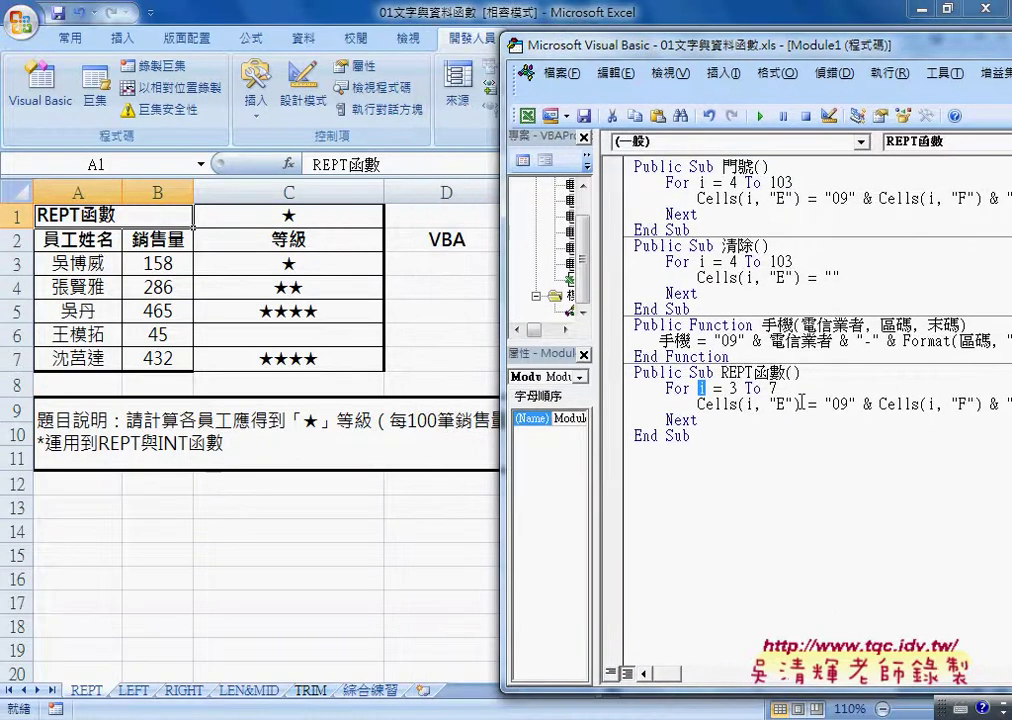
left_click_drag(800, 404, 700, 403)
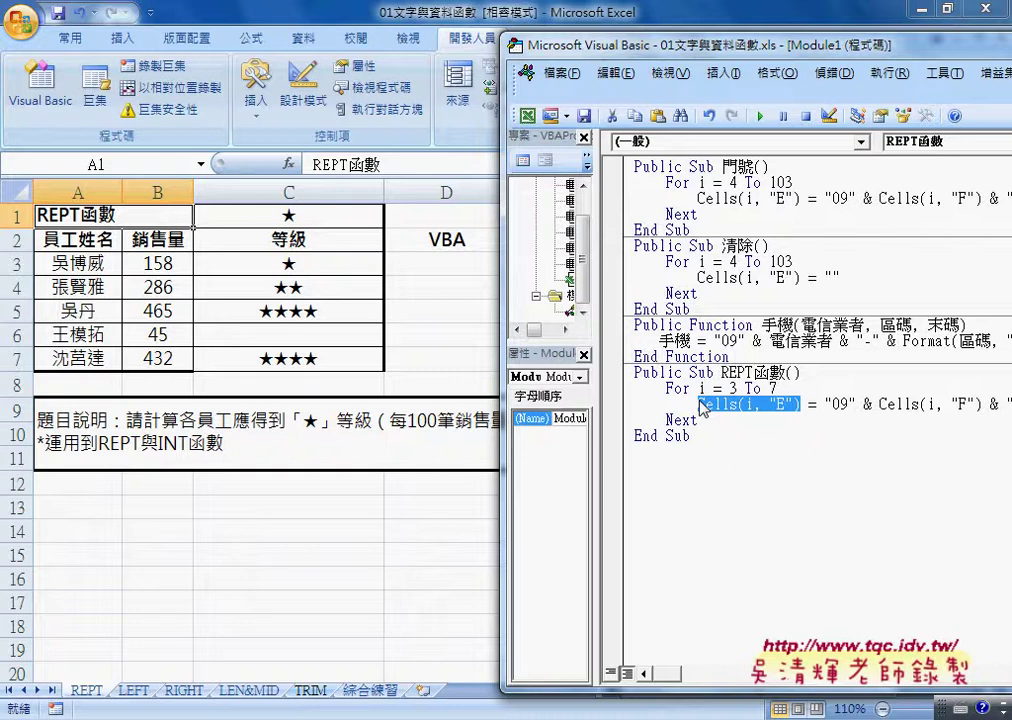
mouse_move(703, 405)
left_mouse_down()
mouse_move(740, 485)
mouse_move(758, 479)
left_mouse_up()
mouse_move(748, 470)
left_mouse_down()
mouse_move(748, 489)
mouse_move(794, 473)
mouse_move(803, 486)
mouse_move(832, 488)
left_mouse_up()
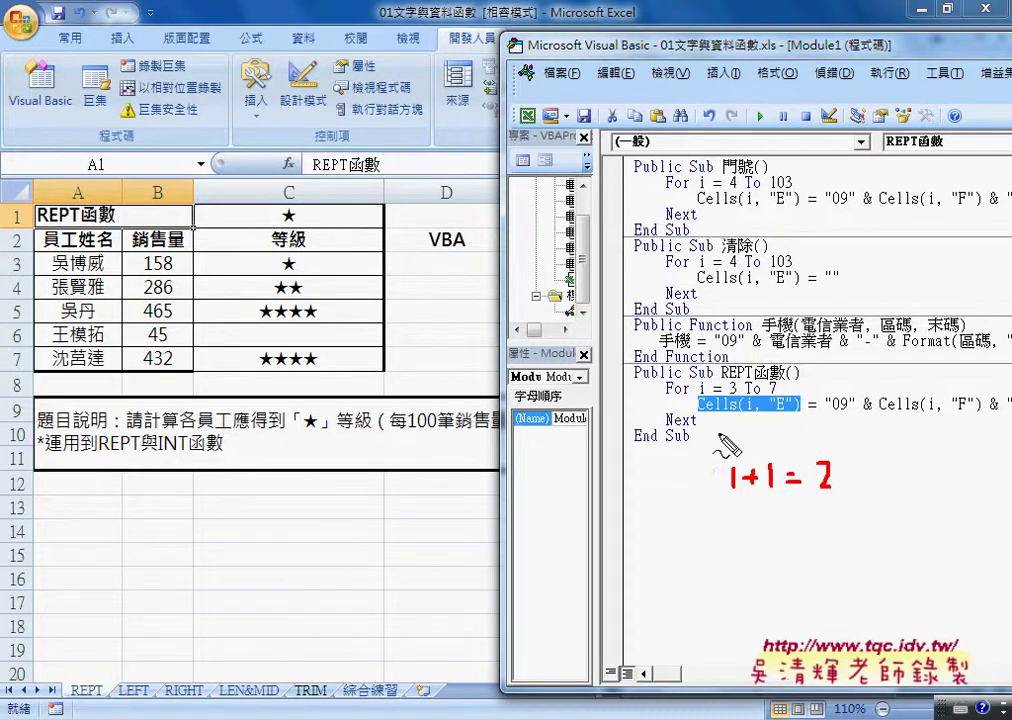
mouse_move(717, 535)
left_mouse_down()
mouse_move(729, 549)
mouse_move(756, 541)
left_mouse_up()
left_click_drag(743, 549, 791, 540)
mouse_move(783, 532)
left_mouse_down()
mouse_move(785, 548)
mouse_move(799, 550)
mouse_move(744, 572)
mouse_move(752, 574)
left_mouse_up()
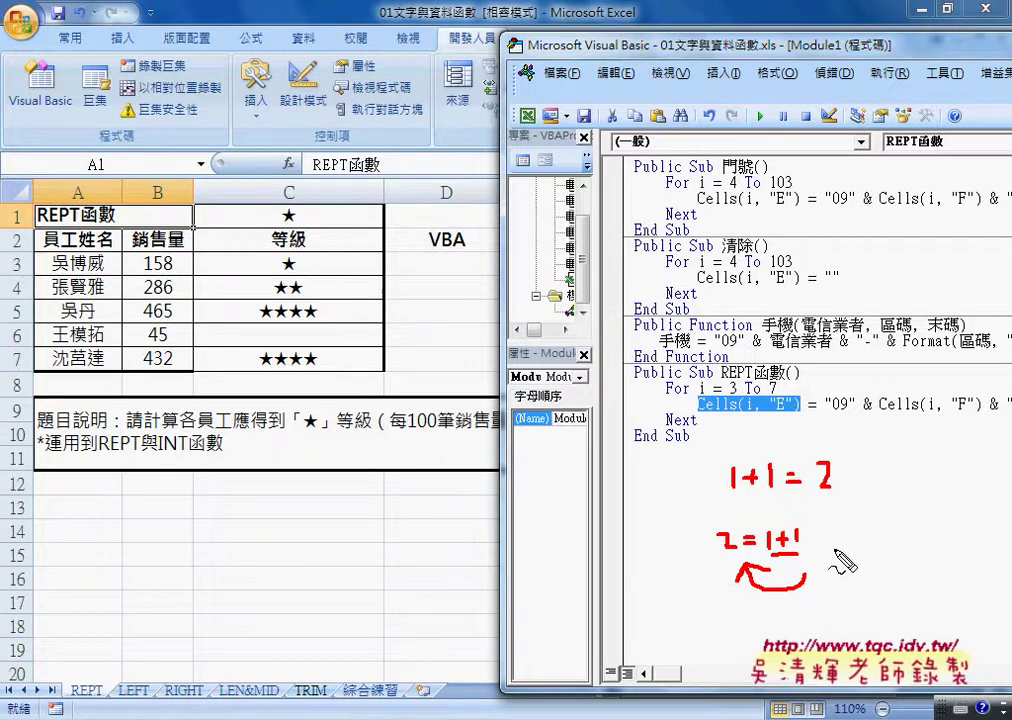
key("Escape")
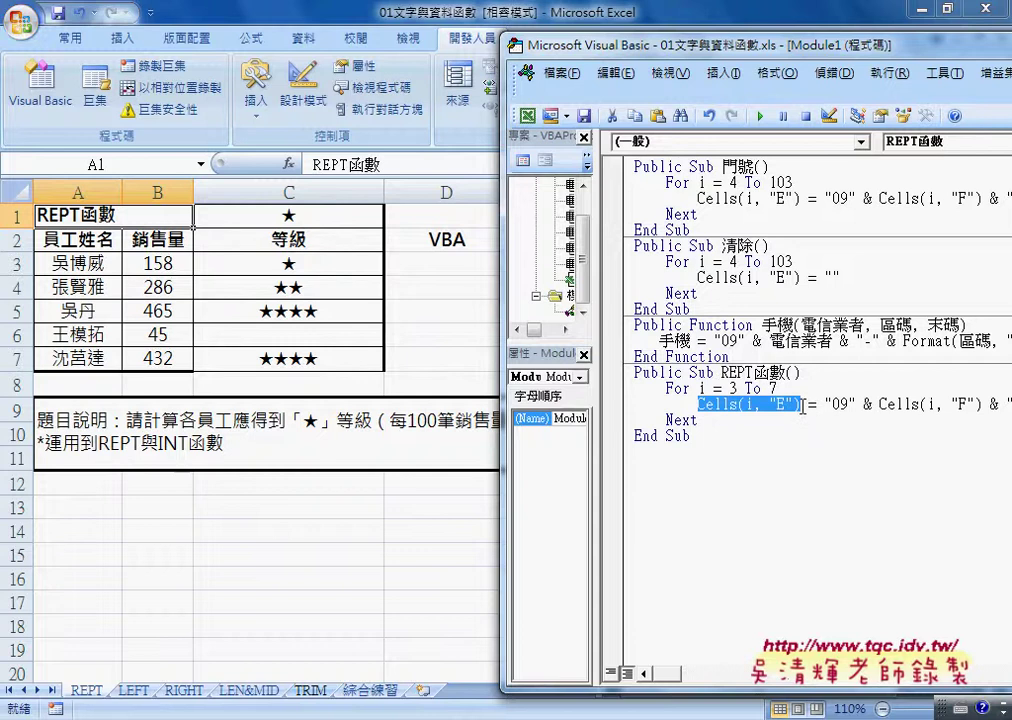
- Change the assignment target's column letter from E to D
key("Left")
key("Right")
key("Right")
key("Right")
key("shift+Right")
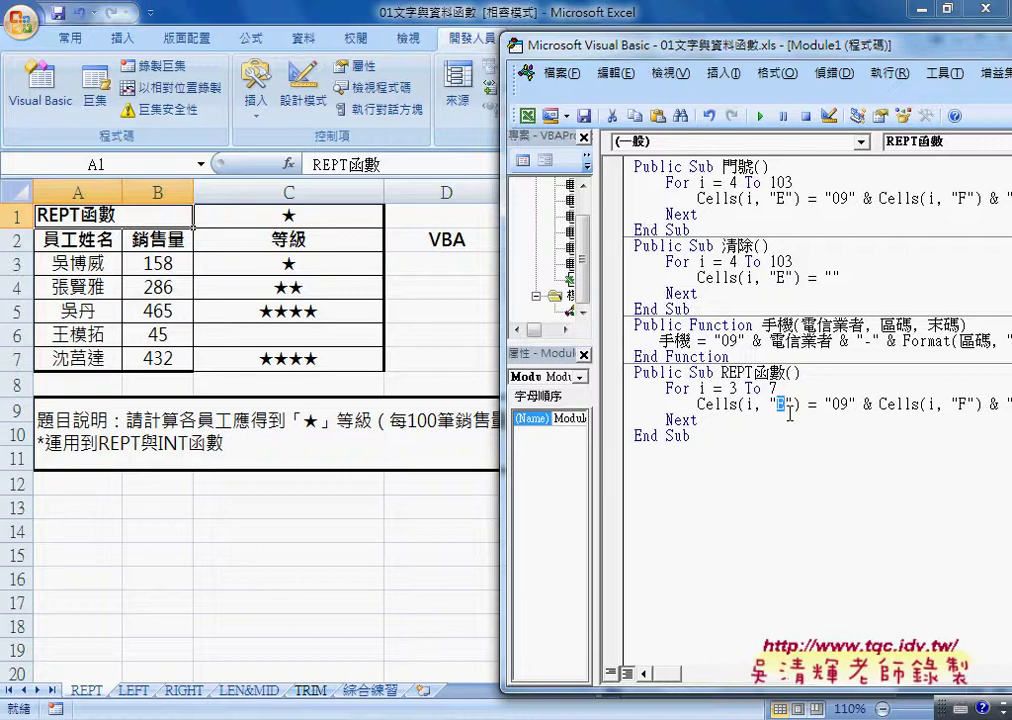
type("D")
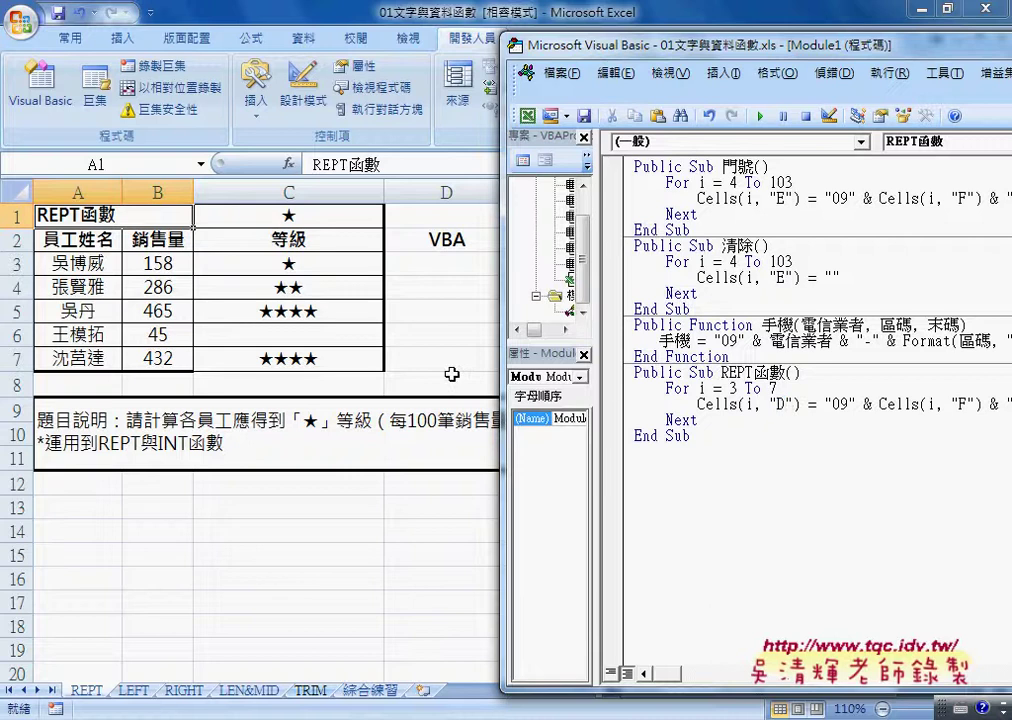
left_click_drag(800, 404, 699, 405)
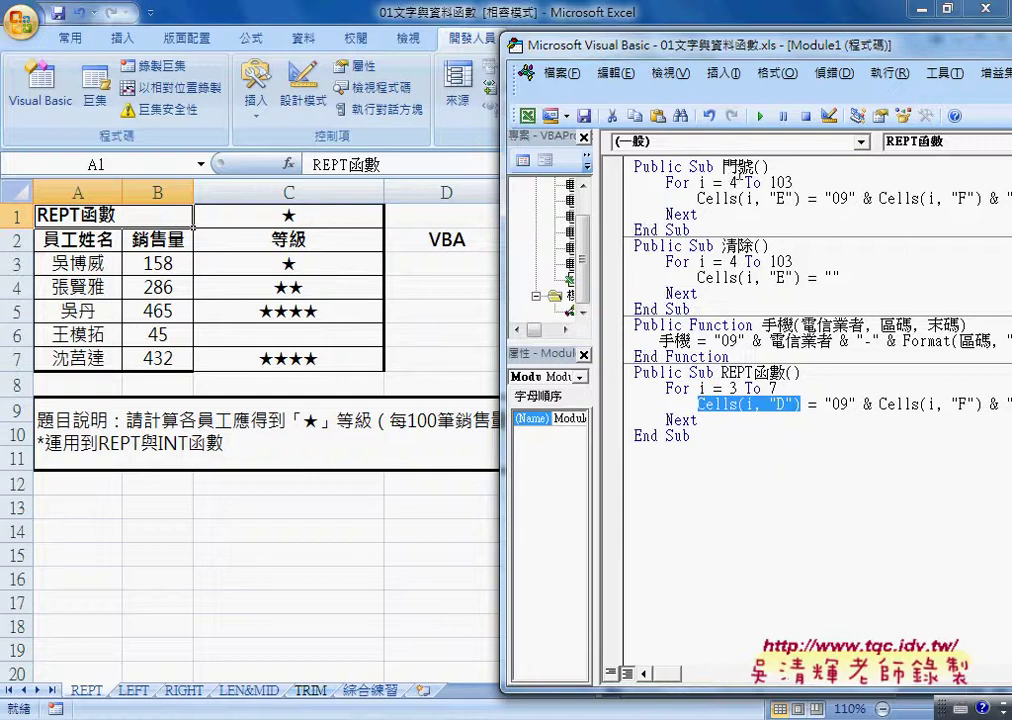
left_click_drag(560, 45, 415, 60)
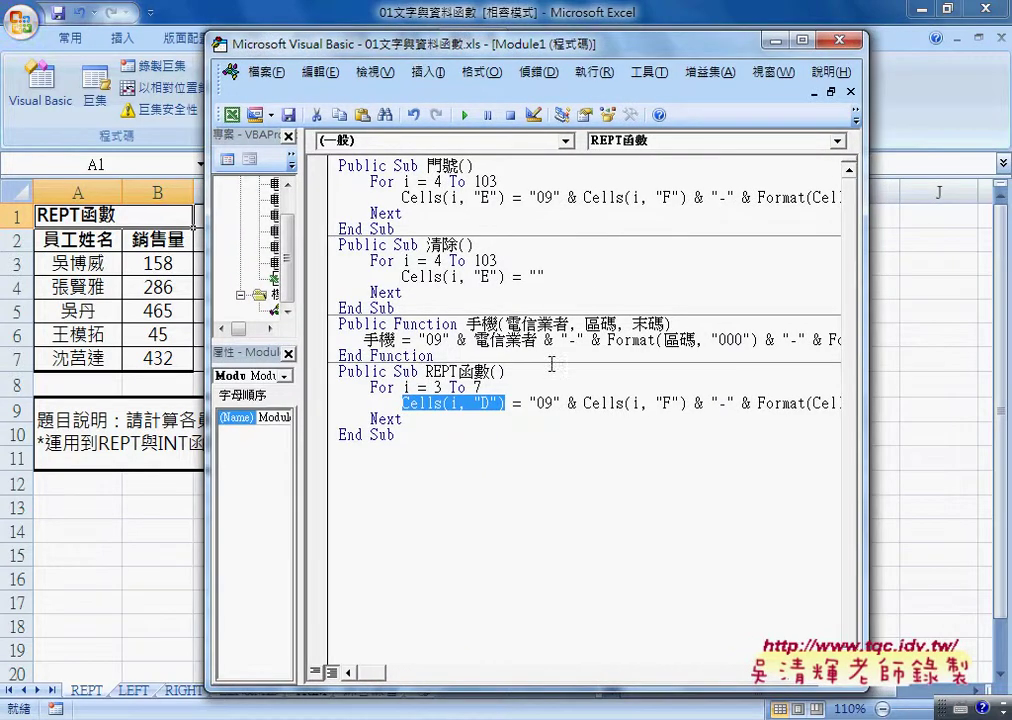
- Delete the old phone expression after Cells(i, "D") =, leaving empty quotes
left_click_drag(529, 403, 900, 401)
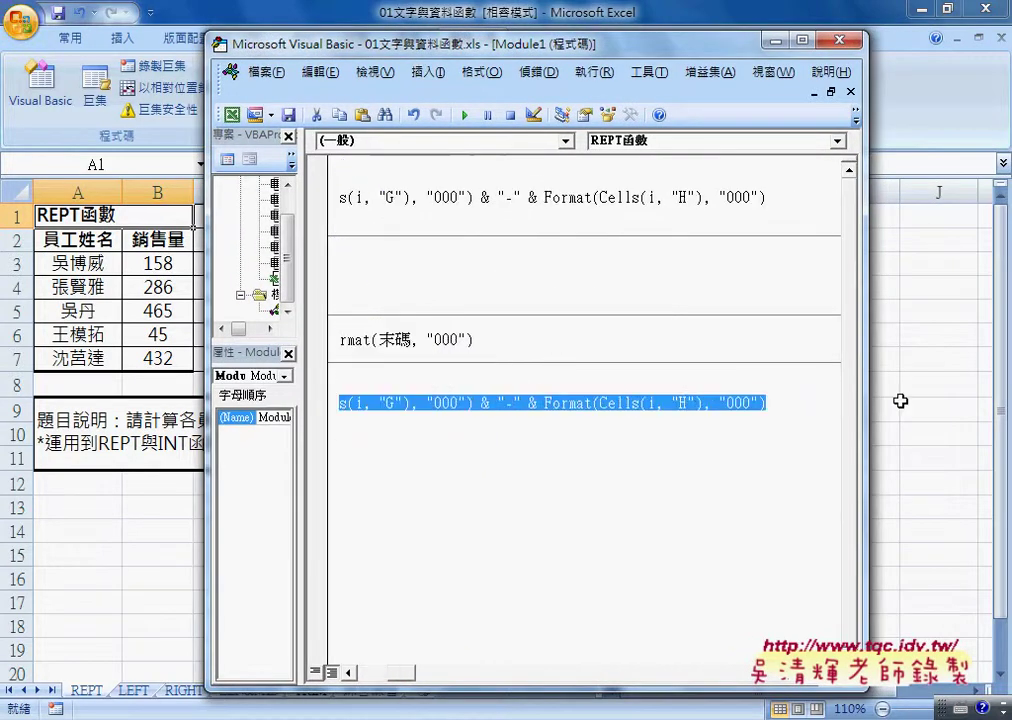
key("Delete")
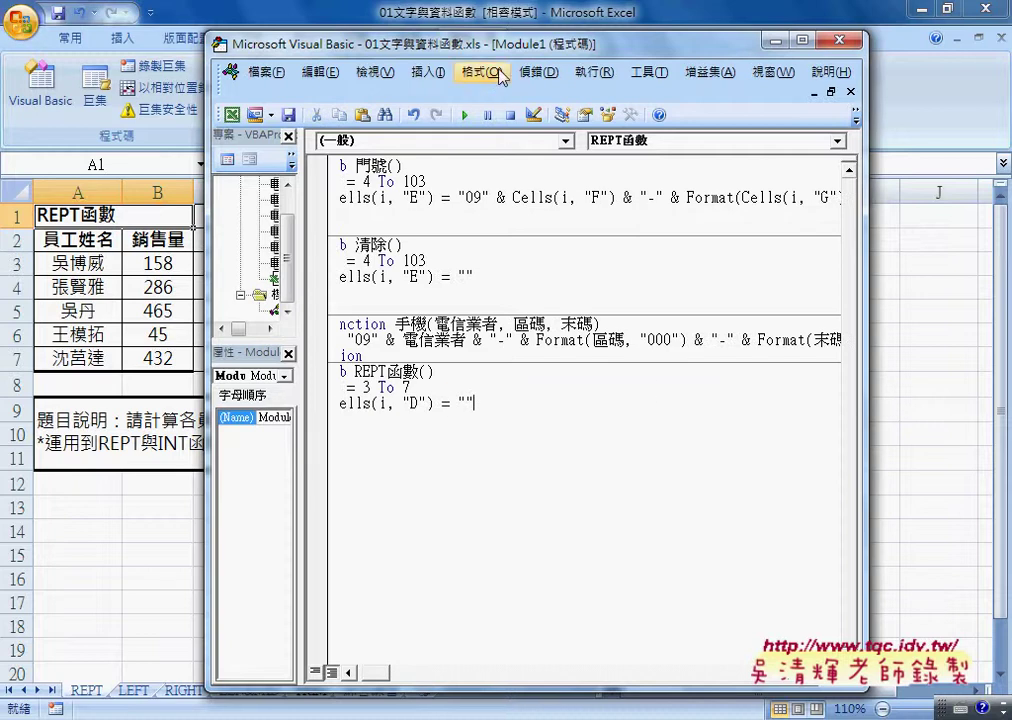
left_click_drag(460, 44, 658, 42)
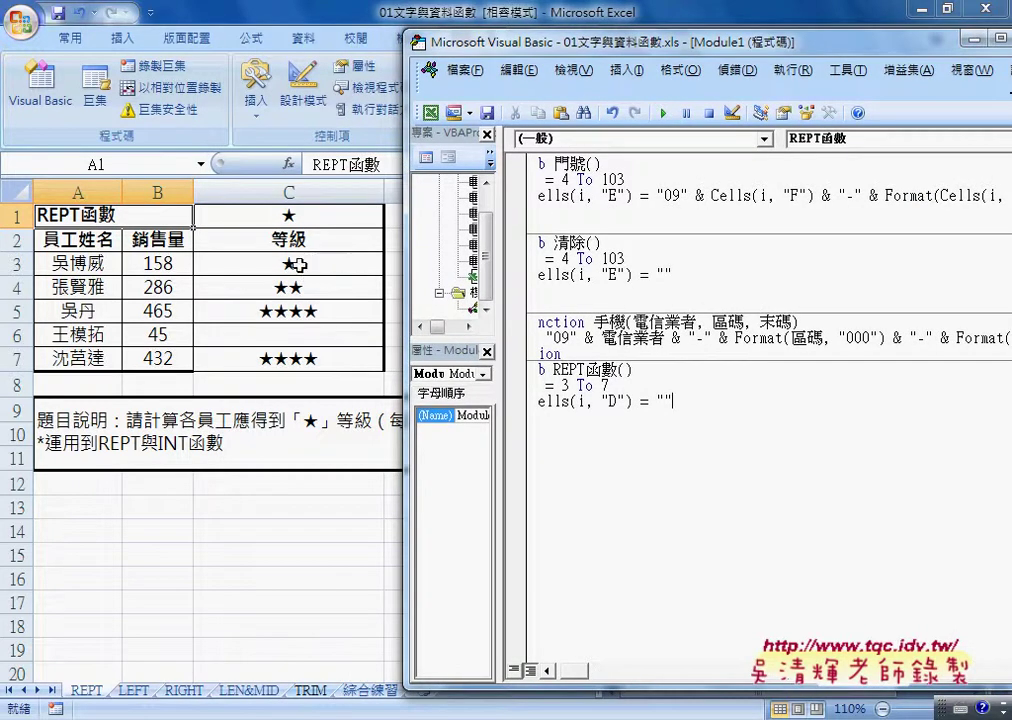
- Copy C3's formula =REPT($C$1,INT(B3/100)) from the formula bar and return to the macro code
left_click(325, 264)
left_click_drag(480, 165, 314, 165)
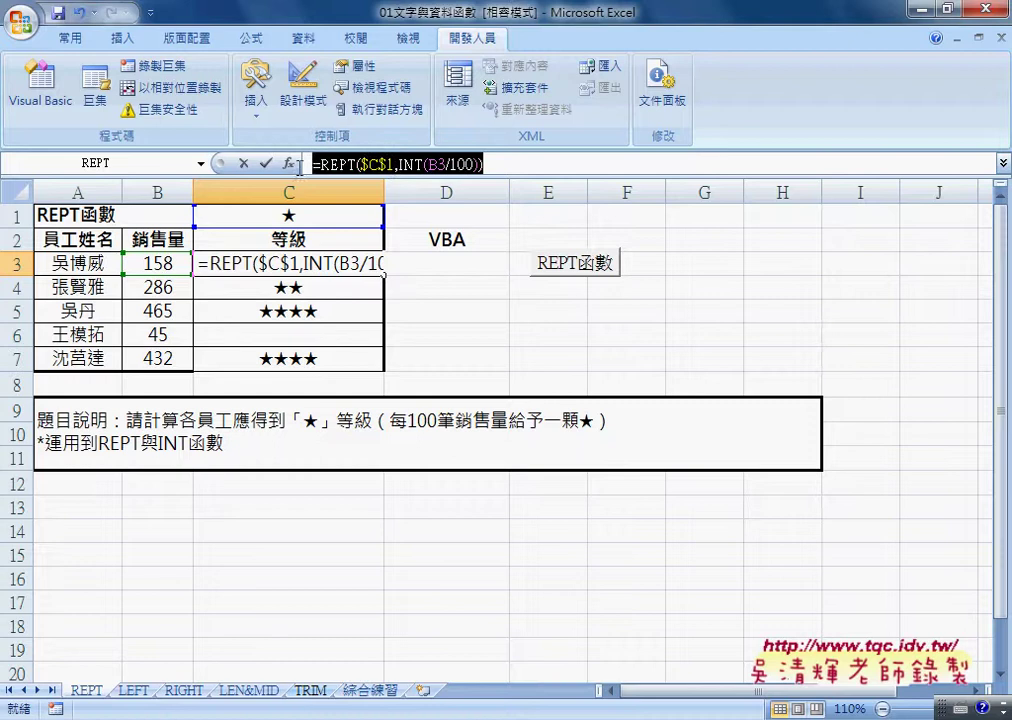
right_click(446, 170)
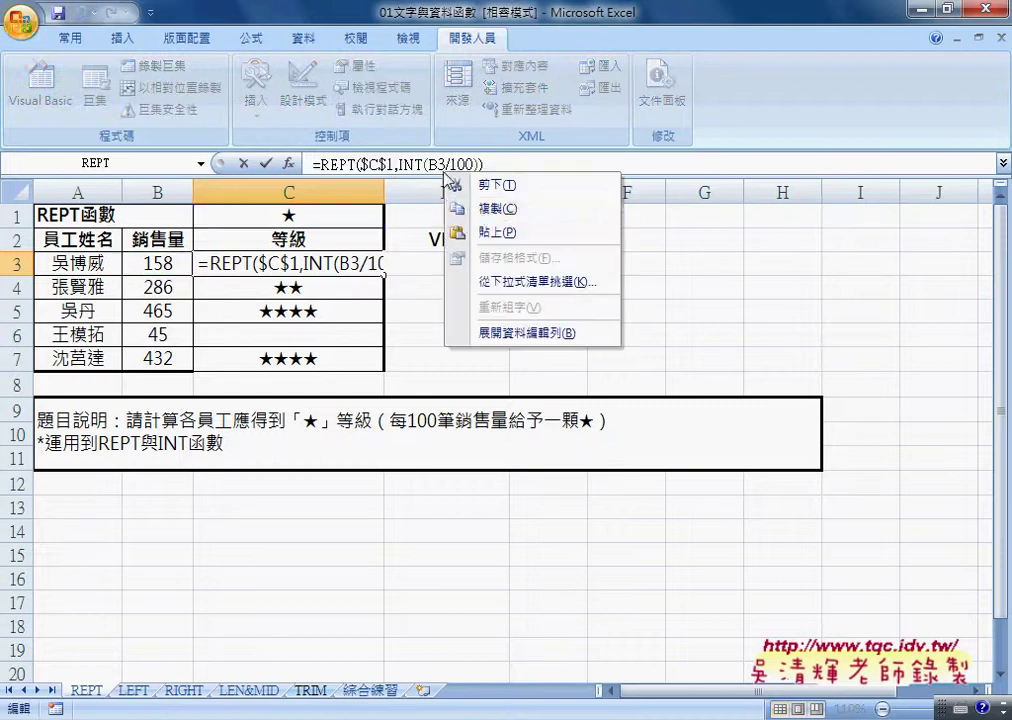
left_click(472, 211)
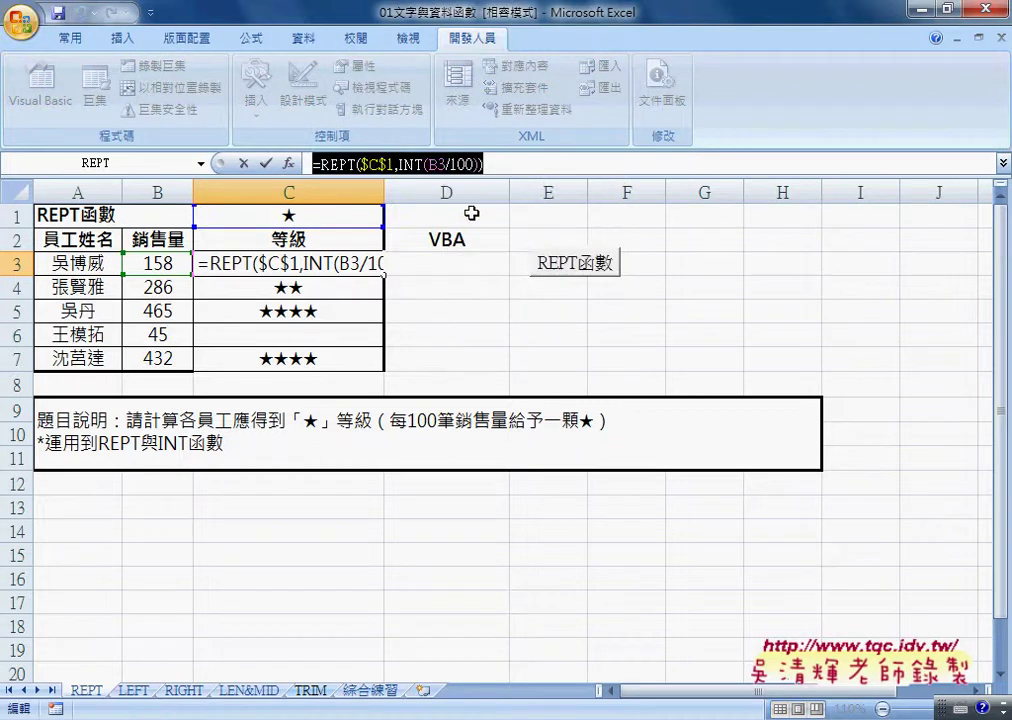
left_click(244, 163)
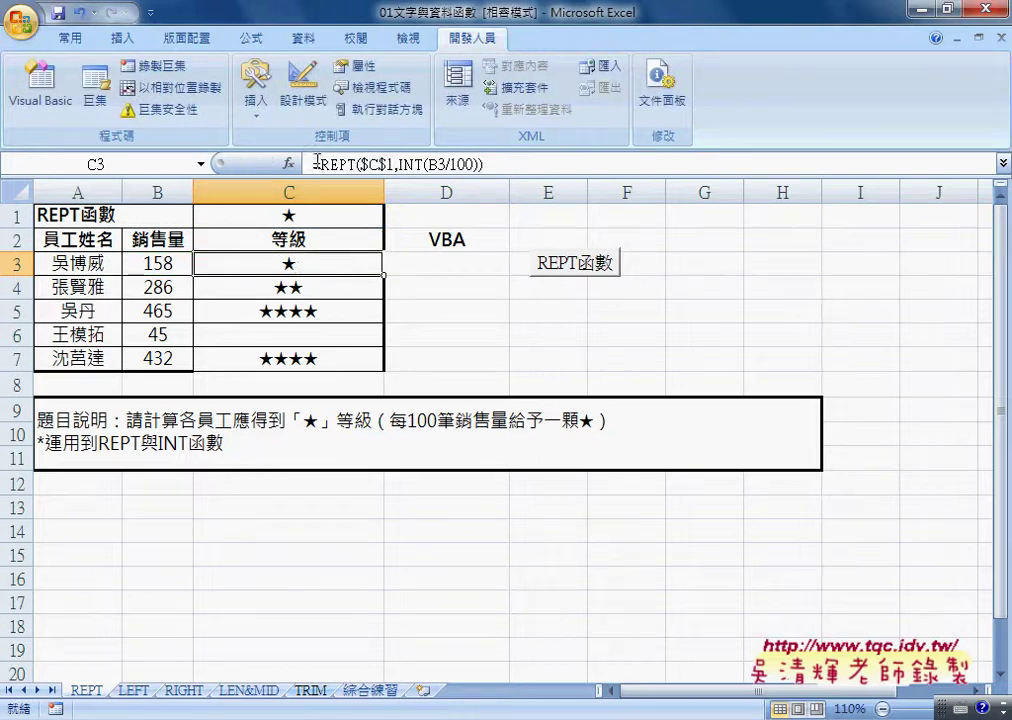
mouse_move(333, 718)
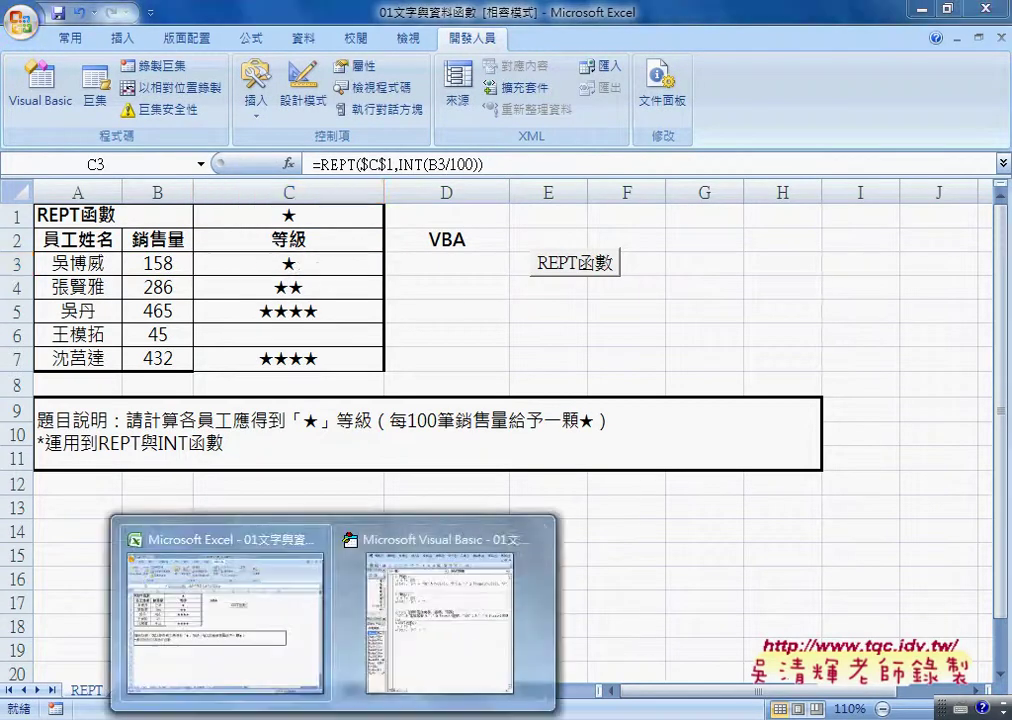
left_click(476, 653)
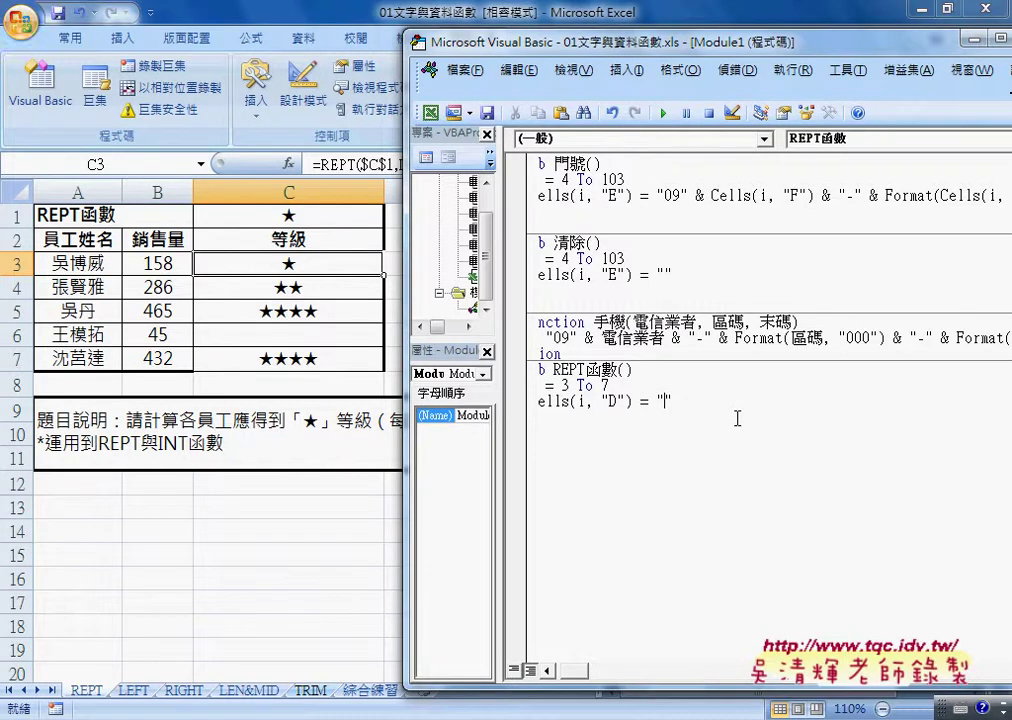
- Paste the REPT formula into the quotes and replace B3's row number with " & i & "
key("ctrl+v")
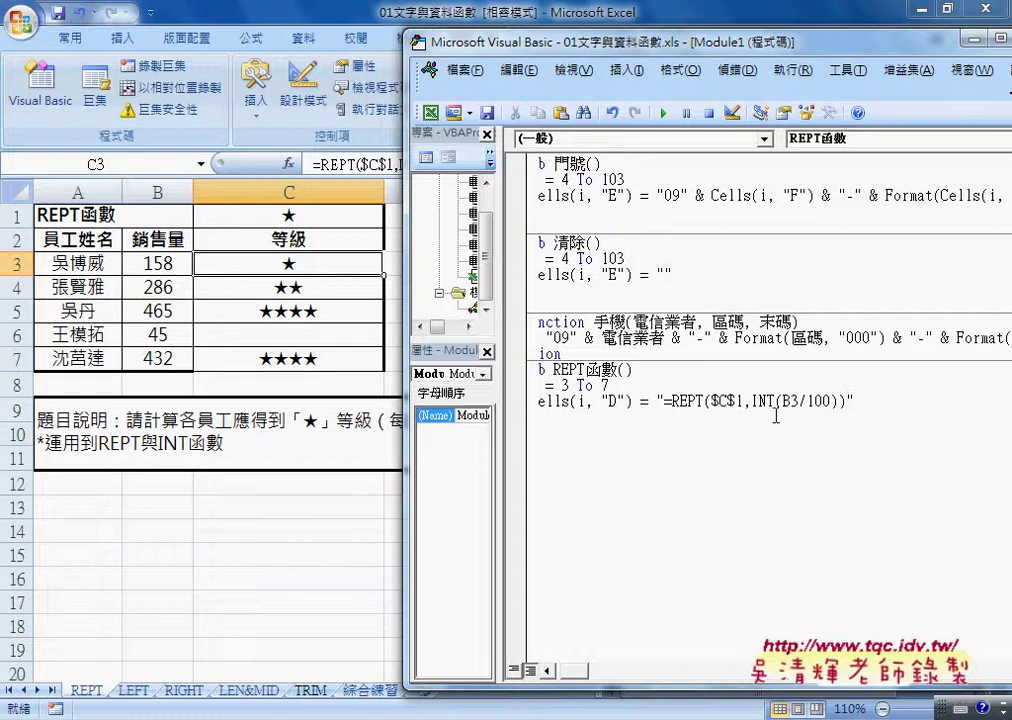
left_click_drag(789, 401, 797, 401)
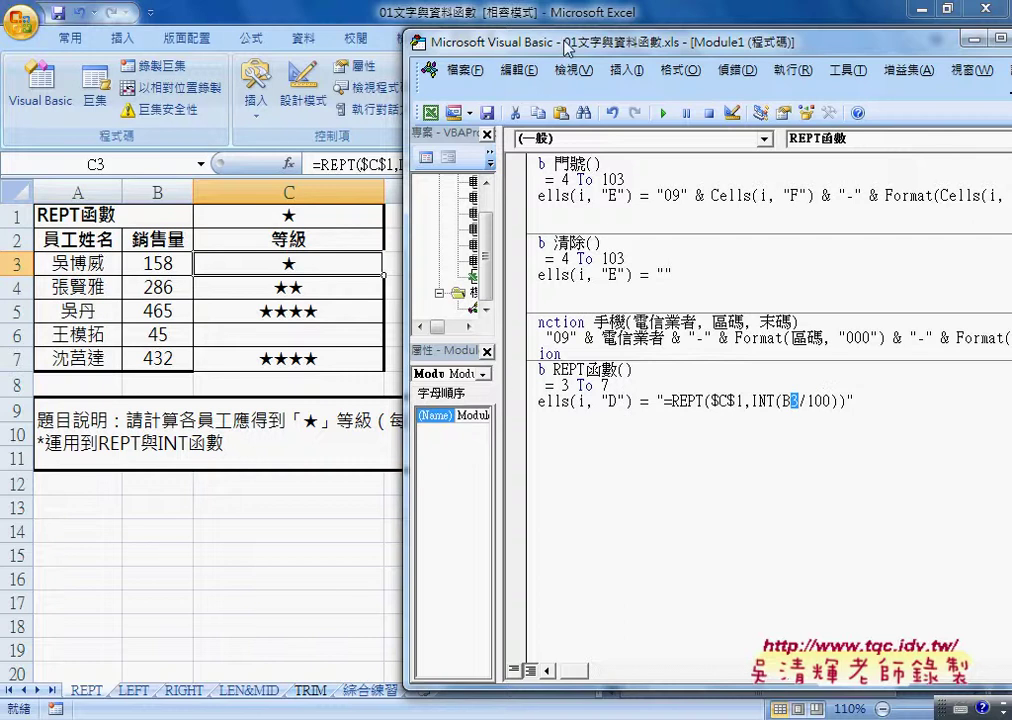
left_click_drag(449, 40, 237, 37)
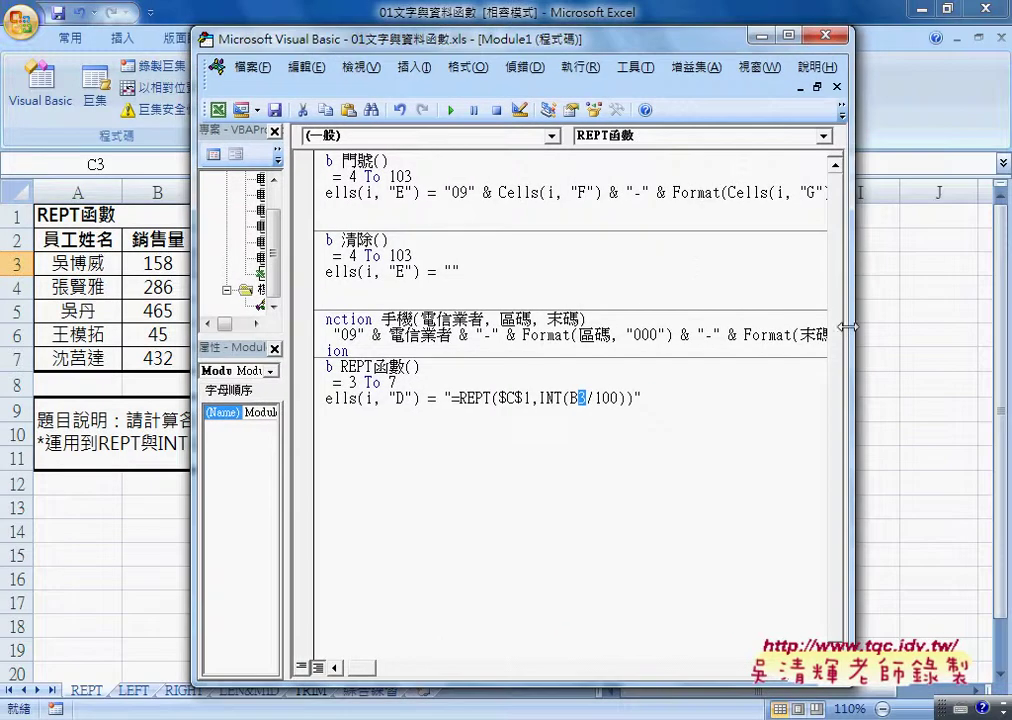
left_click_drag(853, 330, 971, 328)
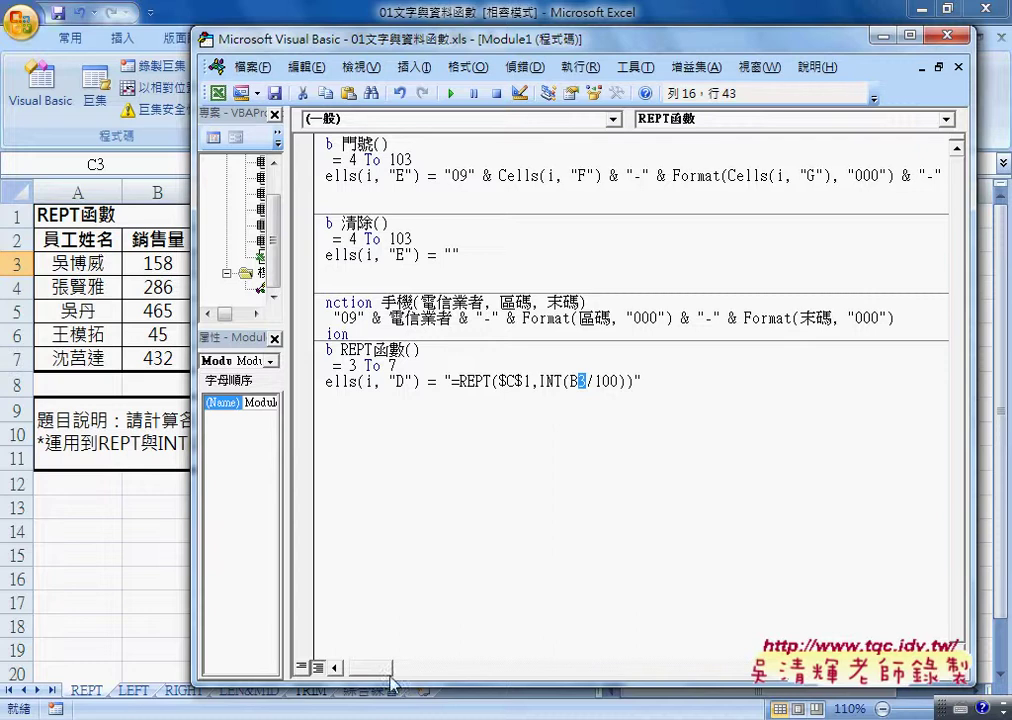
left_click_drag(378, 667, 350, 667)
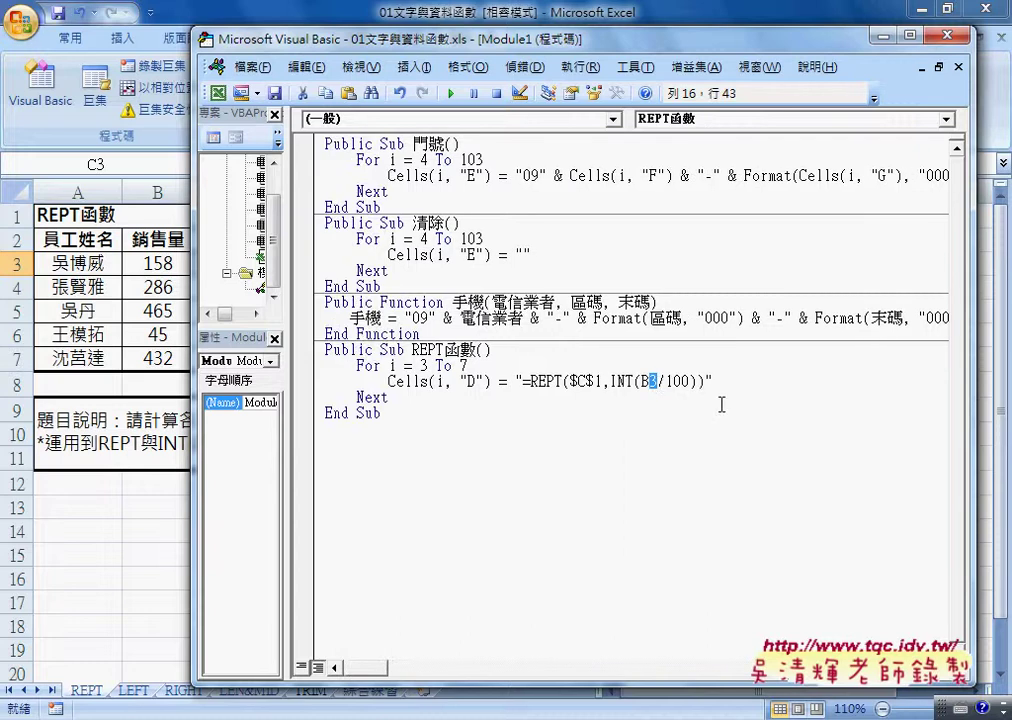
type("i")
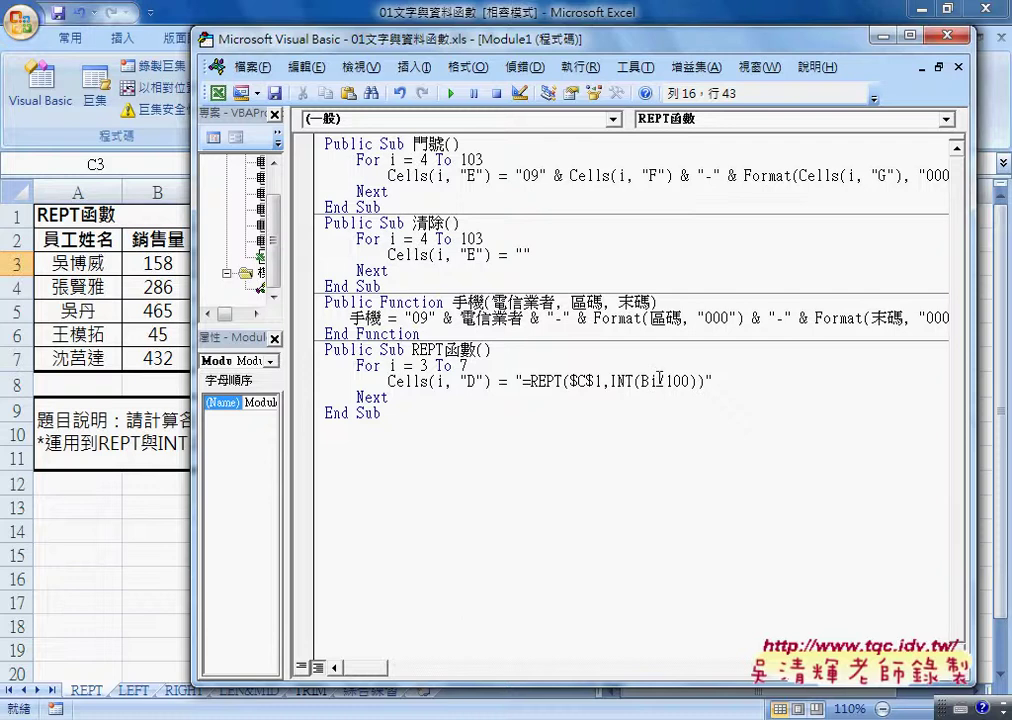
left_click_drag(652, 380, 660, 379)
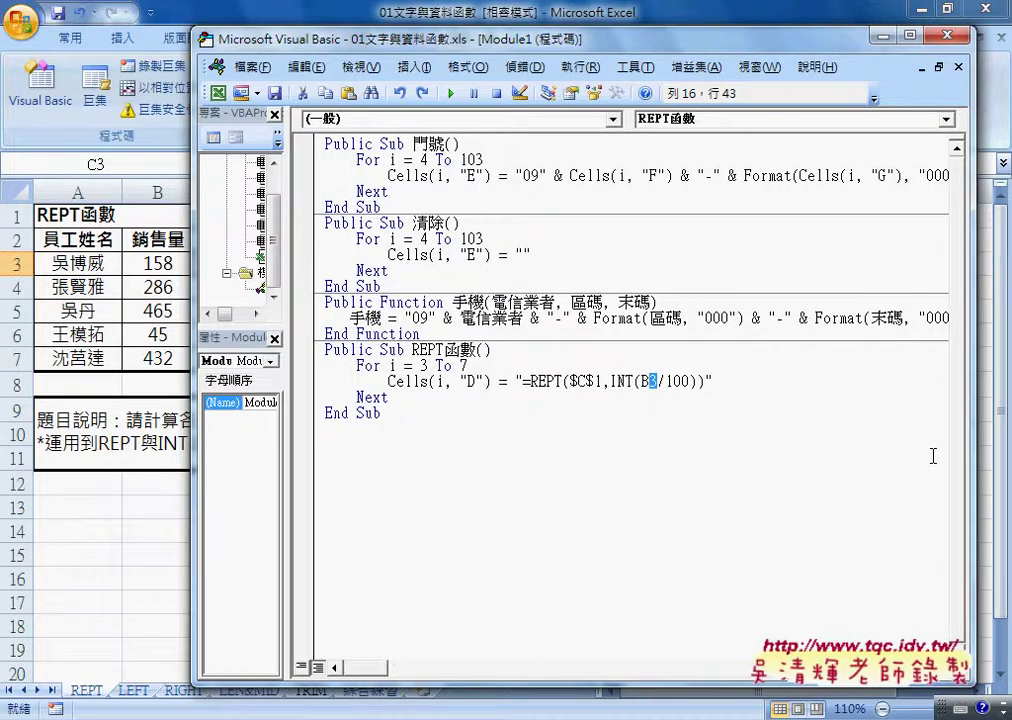
type("\"")
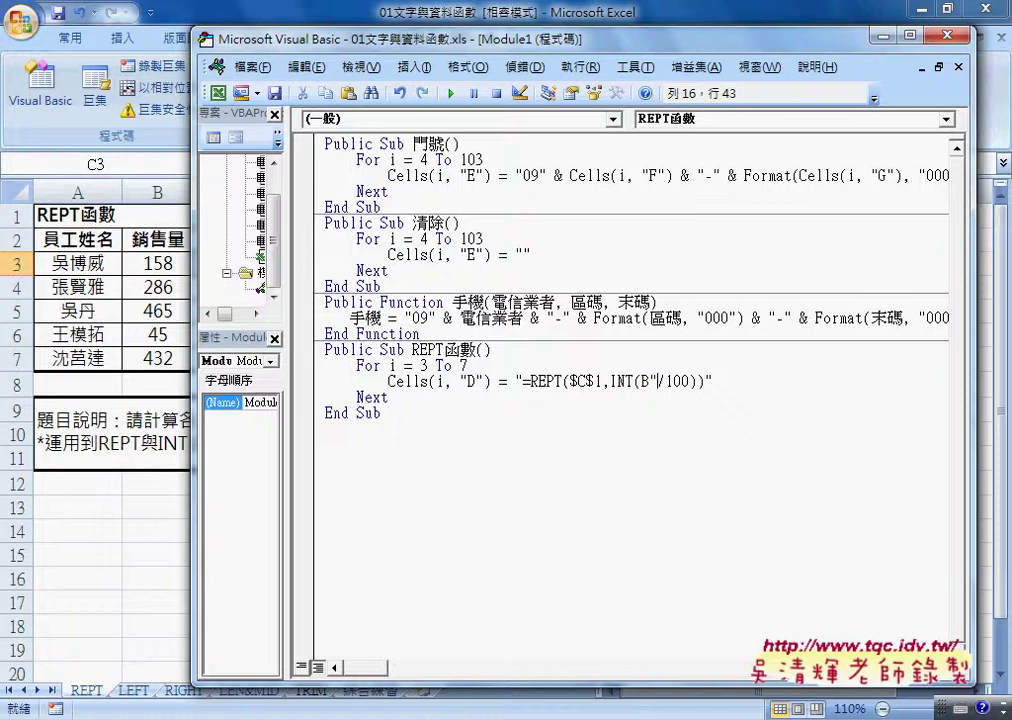
type("\"")
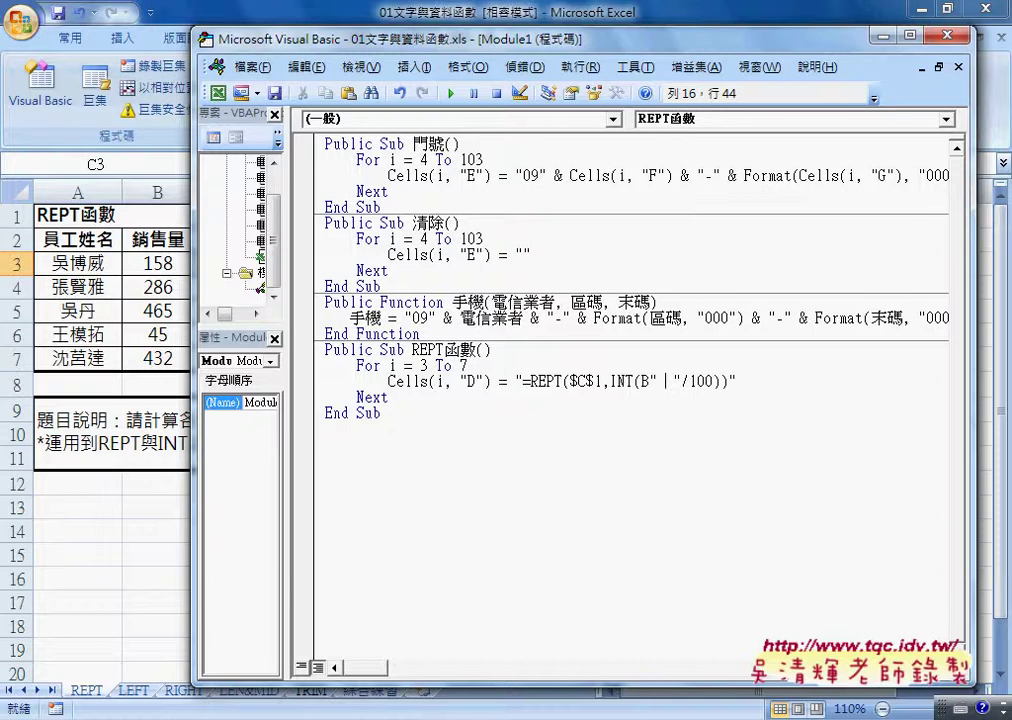
type("  &&")
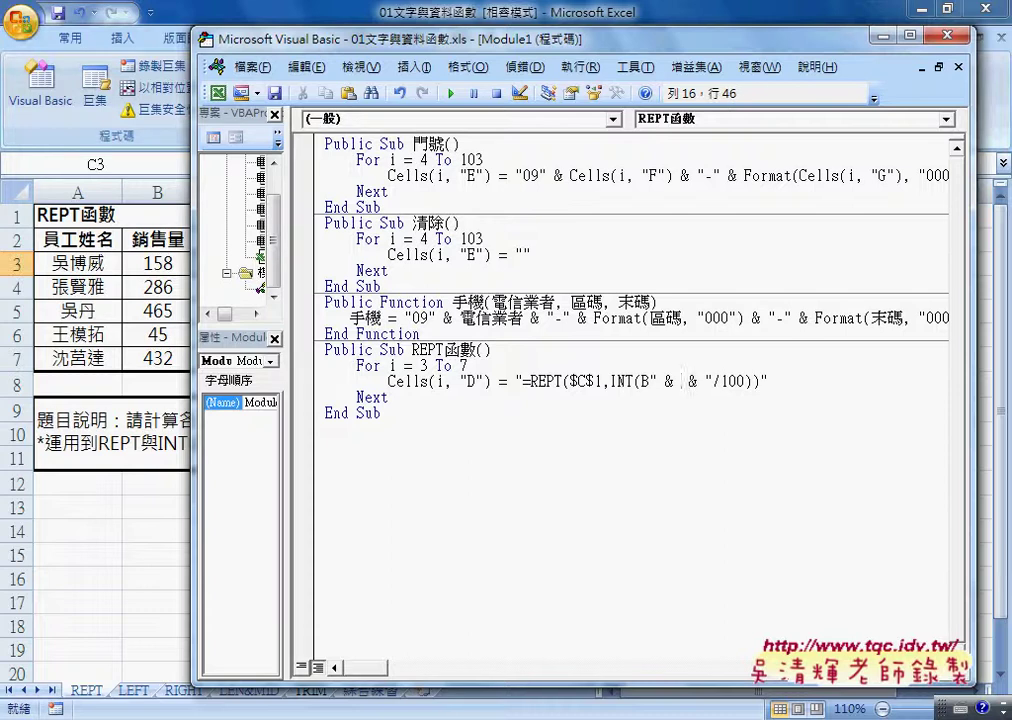
type("  i")
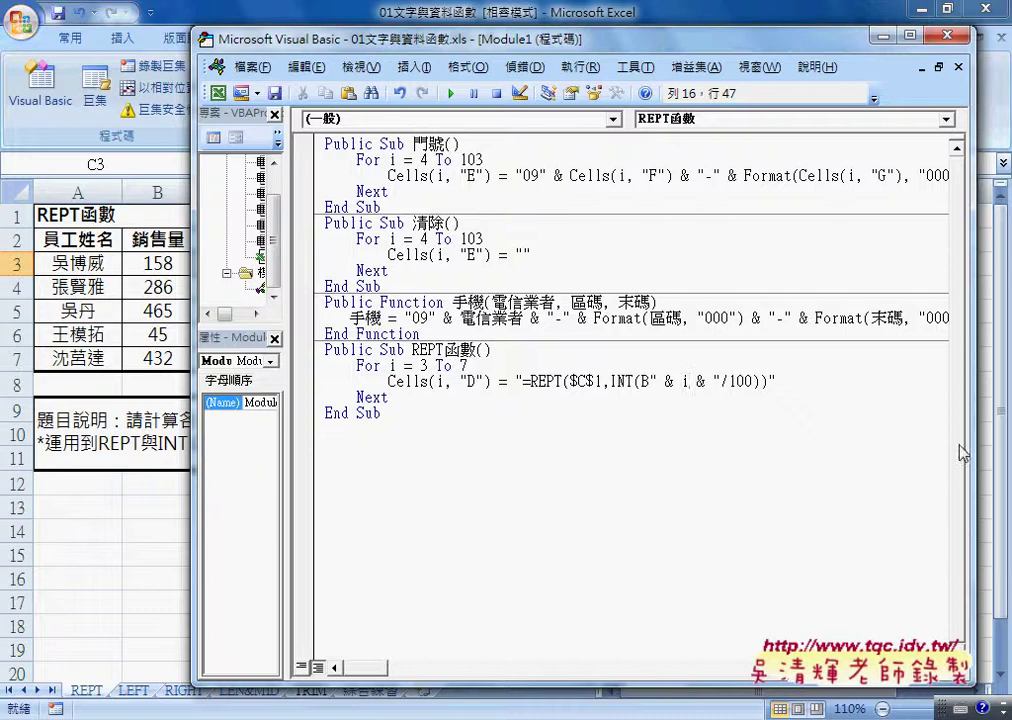
left_click_drag(650, 381, 719, 381)
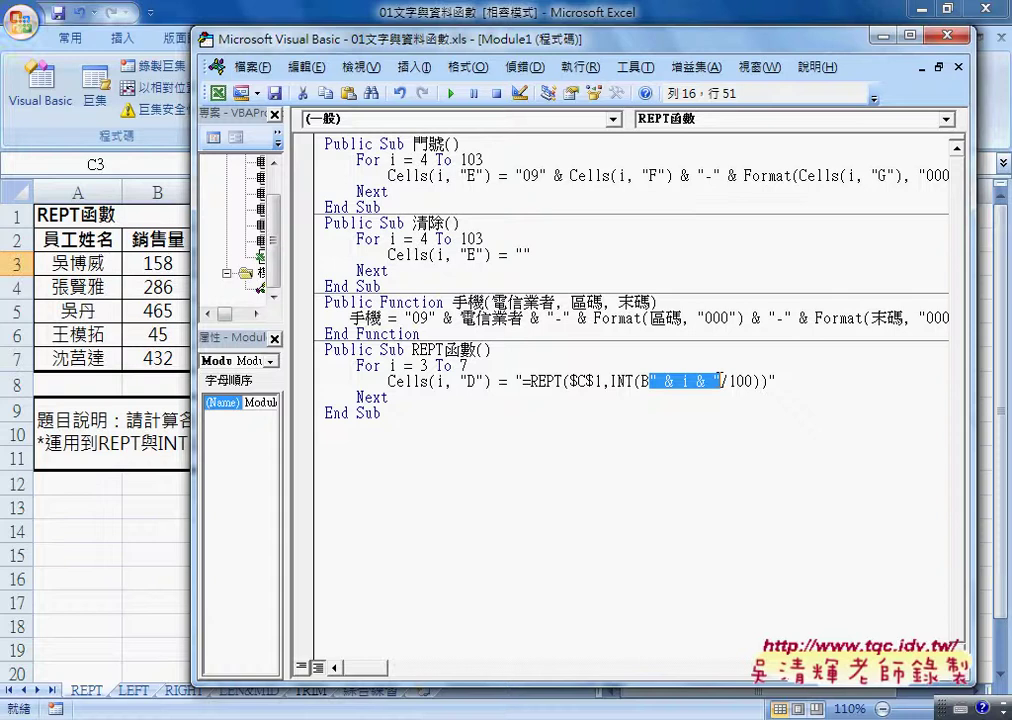
left_click_drag(719, 380, 722, 384)
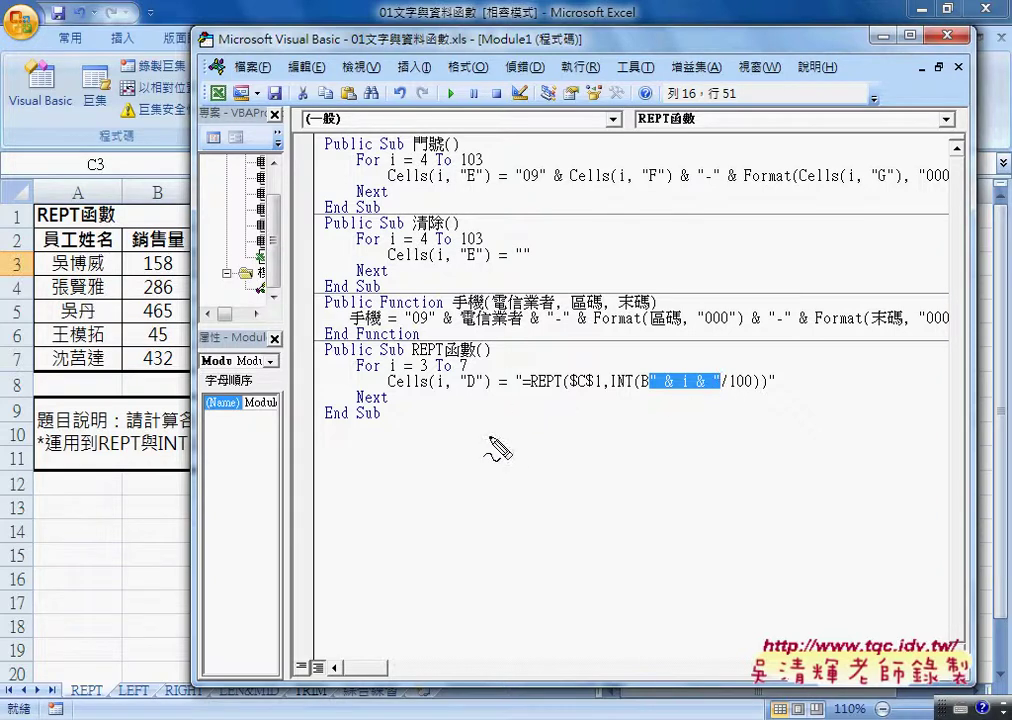
mouse_move(487, 465)
left_mouse_down()
mouse_move(650, 438)
mouse_move(487, 465)
left_mouse_up()
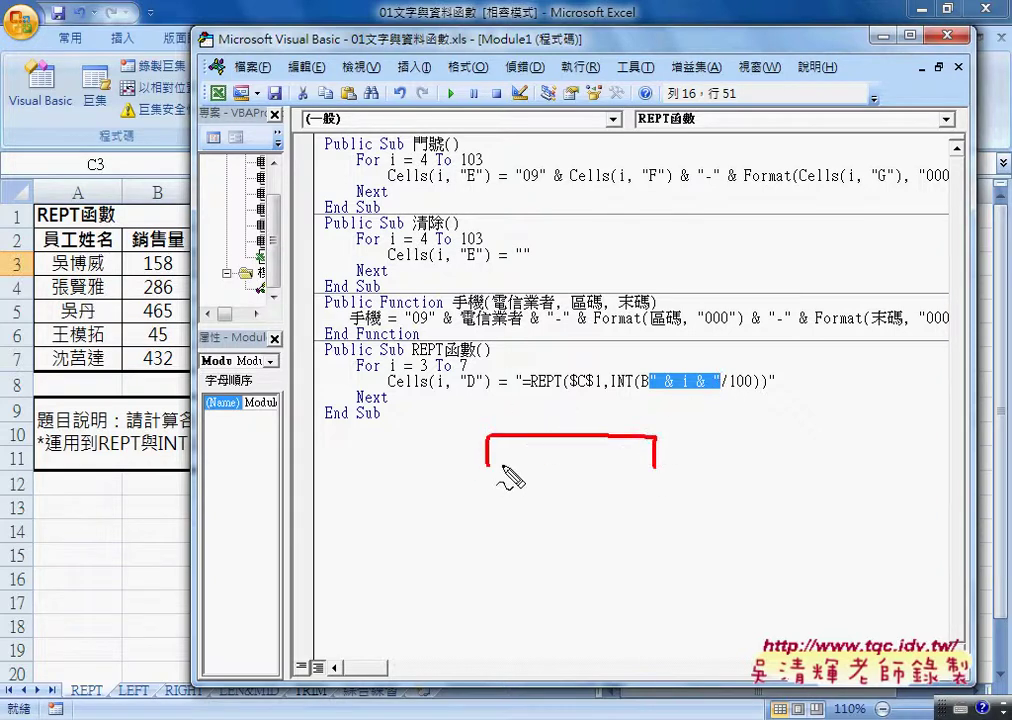
left_click_drag(660, 457, 692, 390)
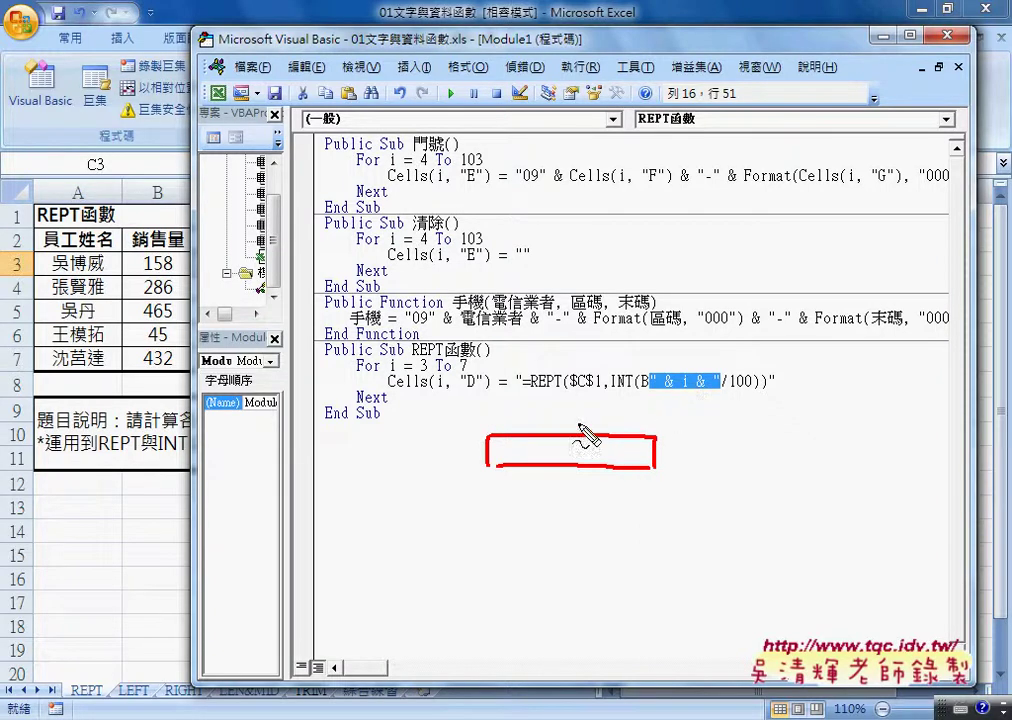
left_click_drag(565, 412, 565, 500)
left_click_drag(605, 406, 605, 518)
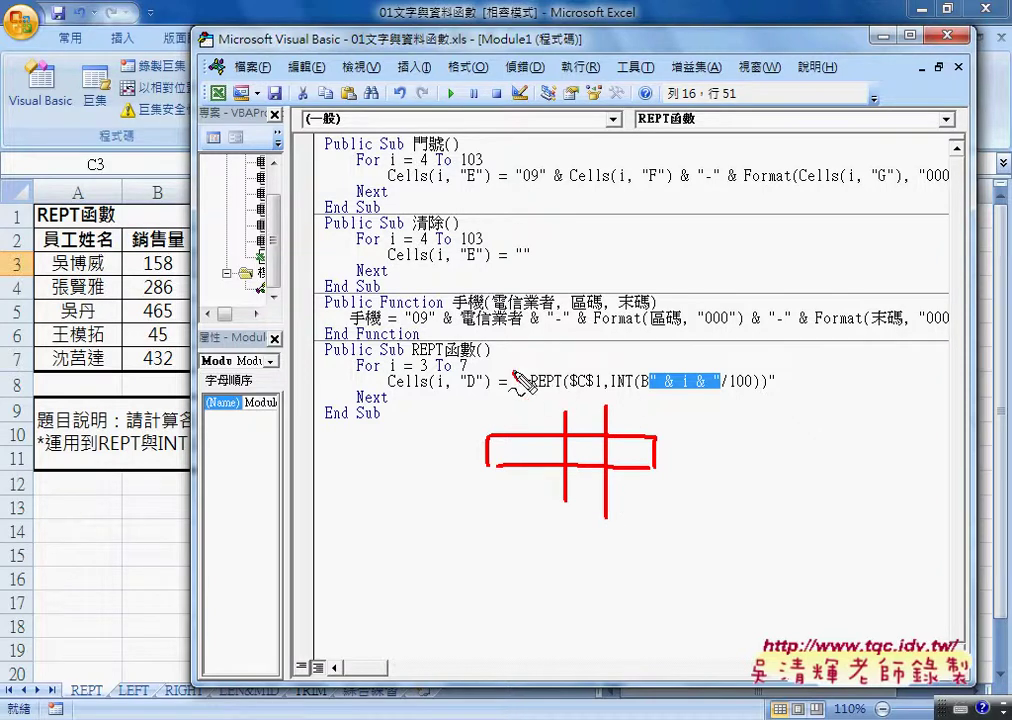
left_click_drag(515, 368, 520, 369)
left_click_drag(764, 372, 770, 373)
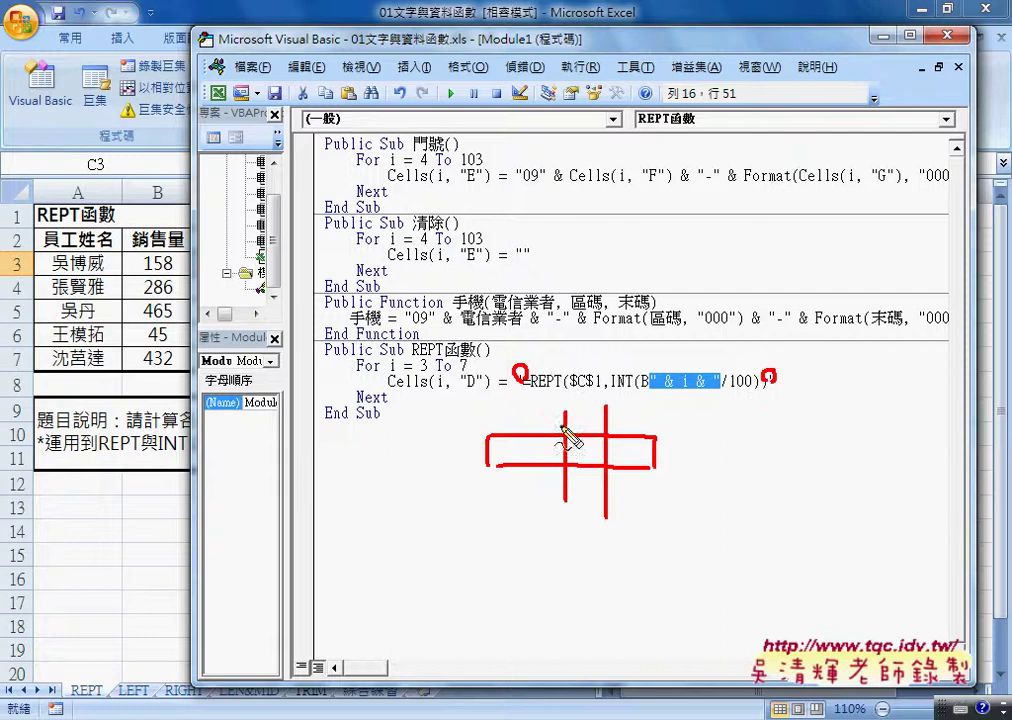
left_click_drag(648, 370, 521, 365)
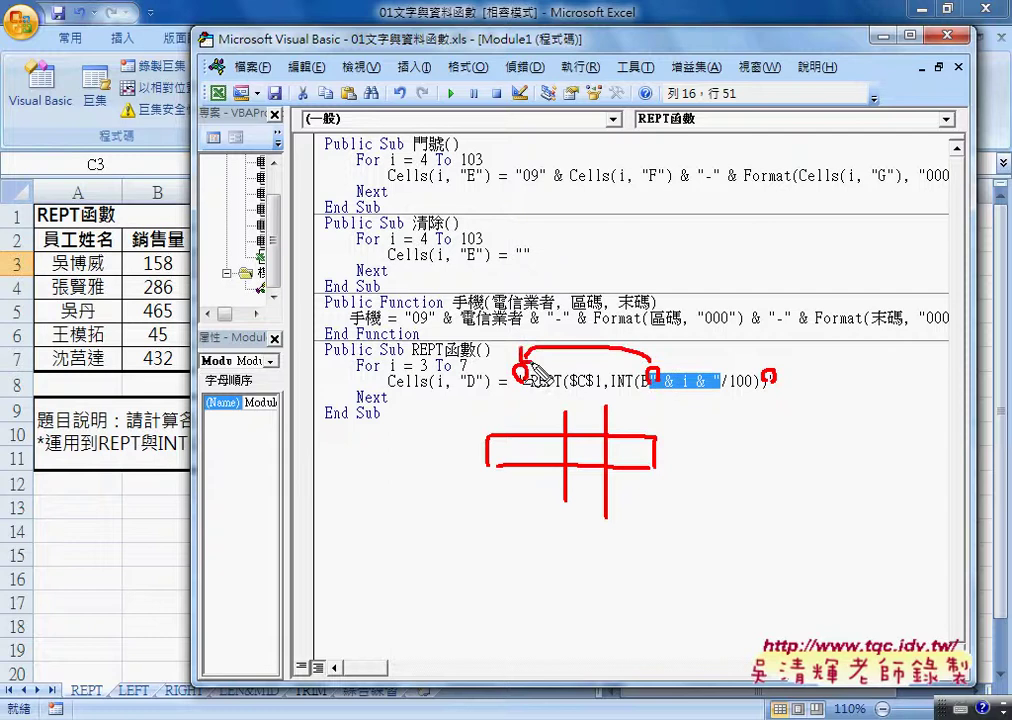
left_click_drag(711, 376, 770, 375)
left_click_drag(710, 357, 727, 357)
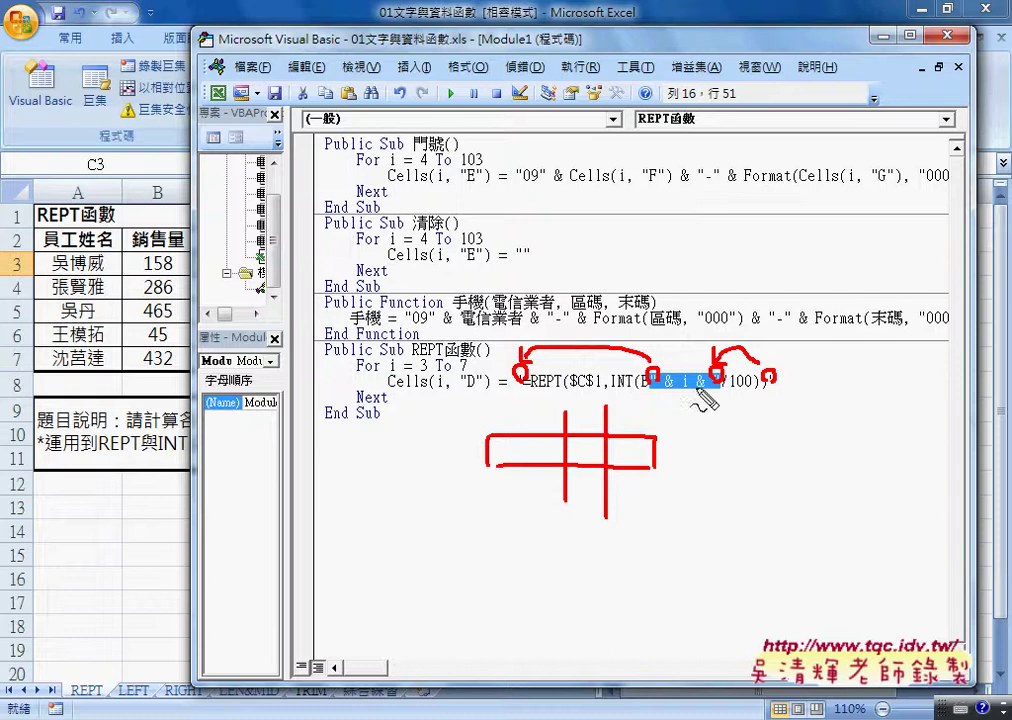
left_click_drag(668, 418, 688, 399)
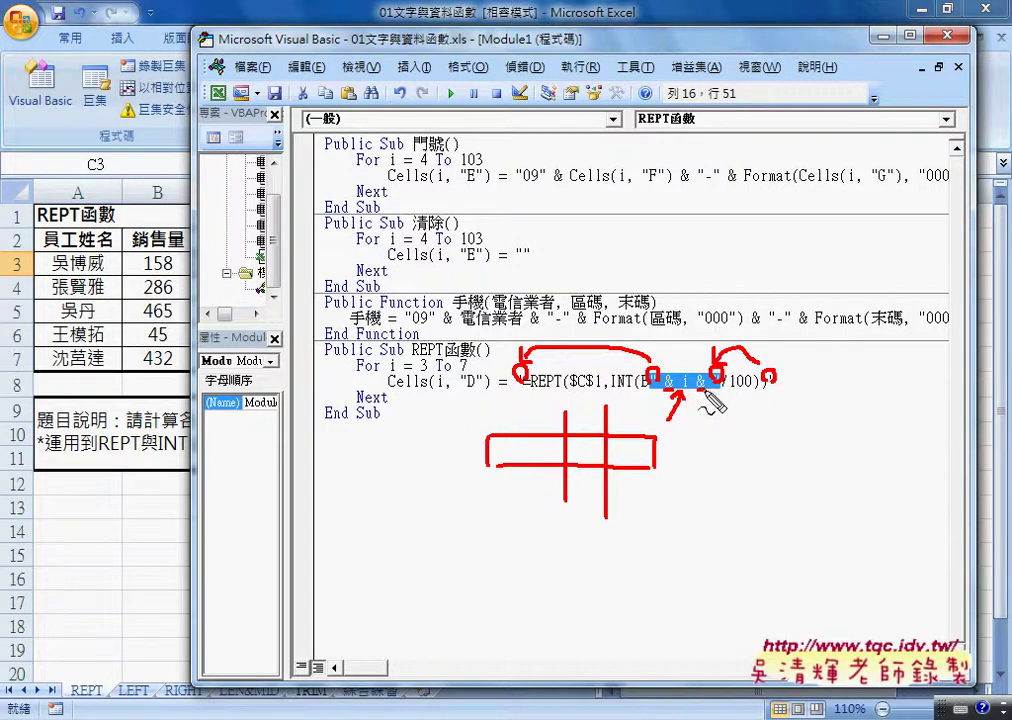
mouse_move(727, 450)
left_mouse_down()
mouse_move(727, 478)
mouse_move(738, 462)
left_mouse_up()
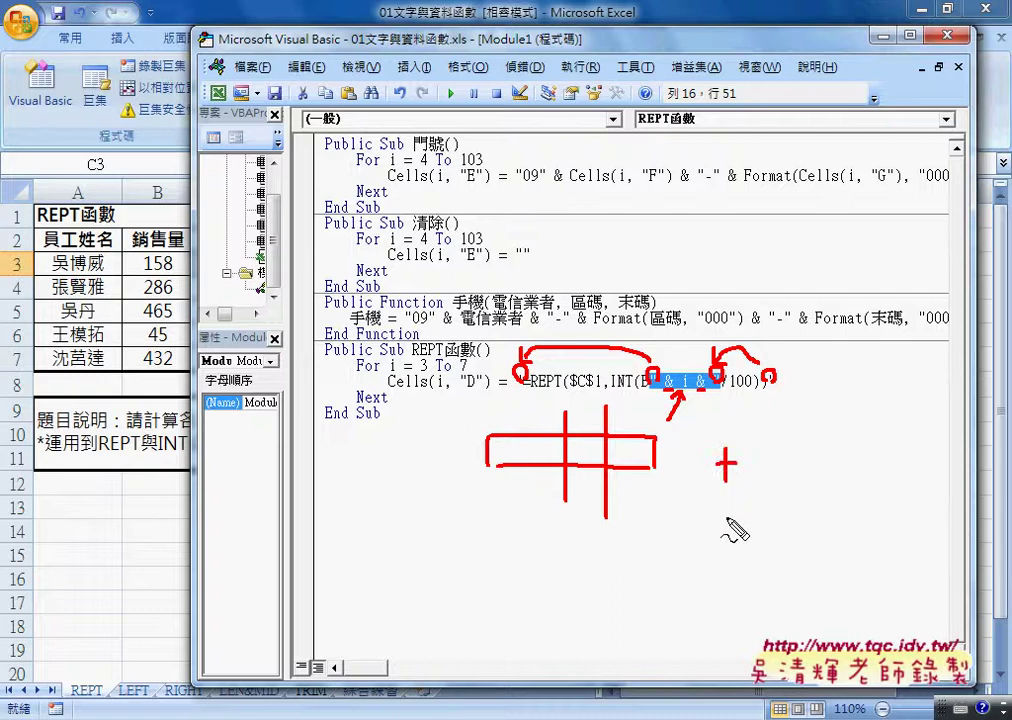
left_click(726, 516)
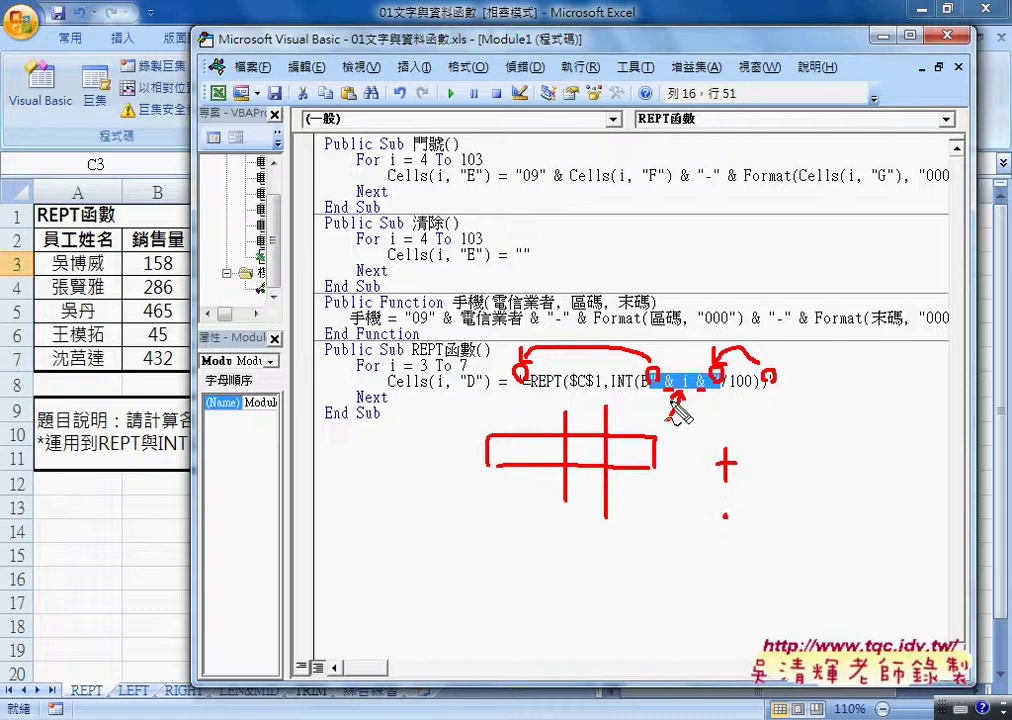
left_click_drag(670, 420, 681, 394)
left_click_drag(676, 398, 698, 402)
key("Escape")
left_click(676, 382)
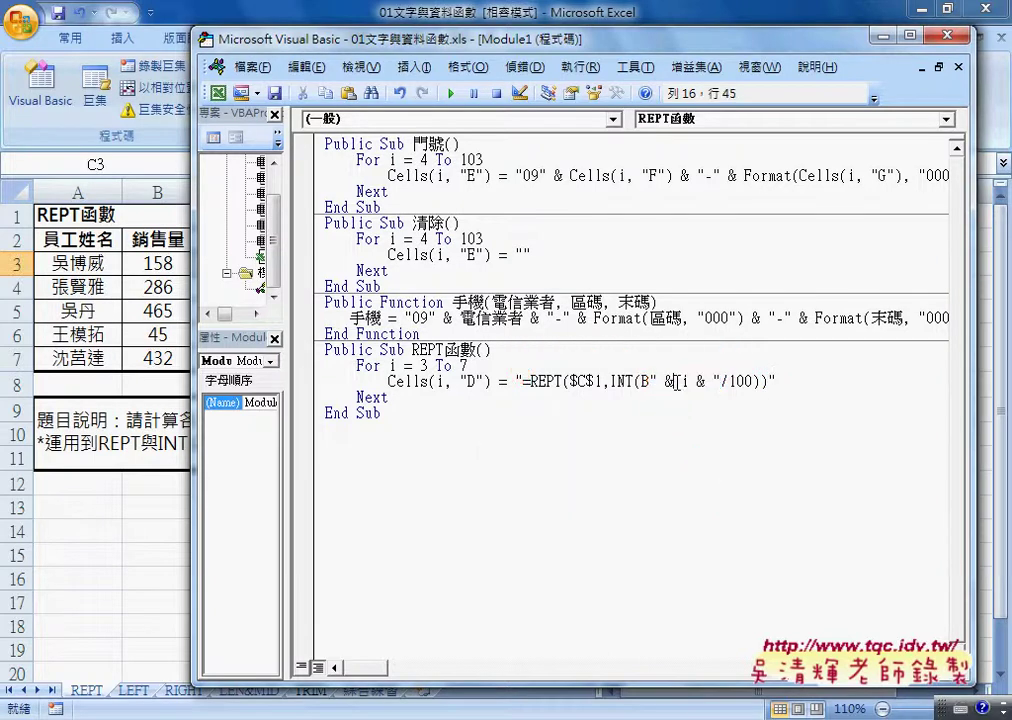
left_click_drag(676, 382, 684, 379)
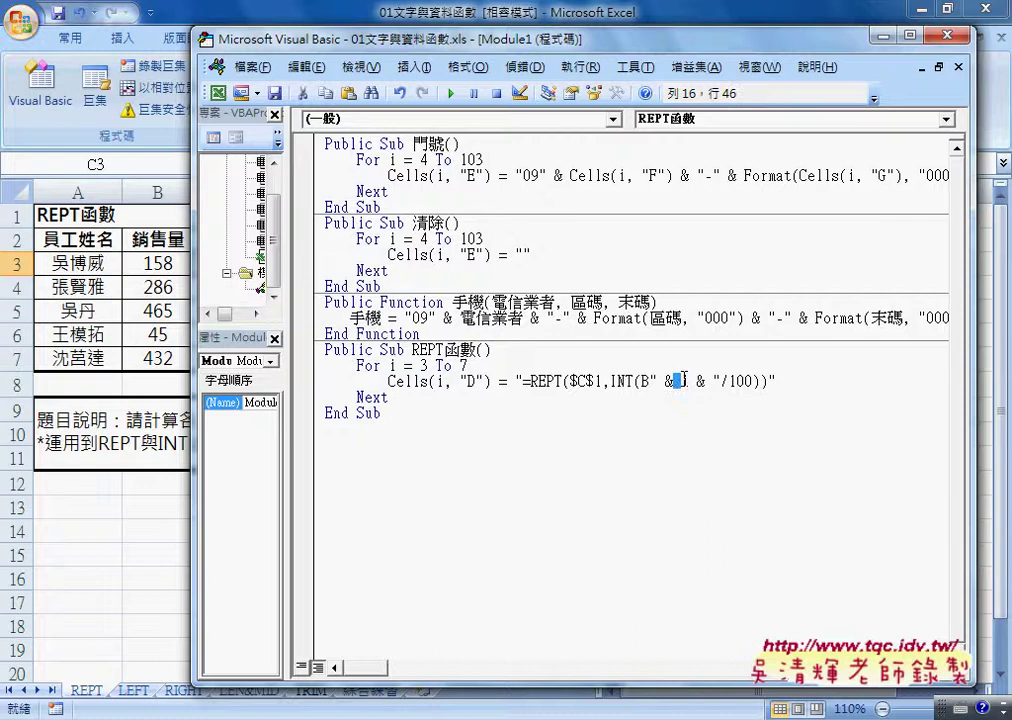
key("Delete")
key("Right")
key("Delete")
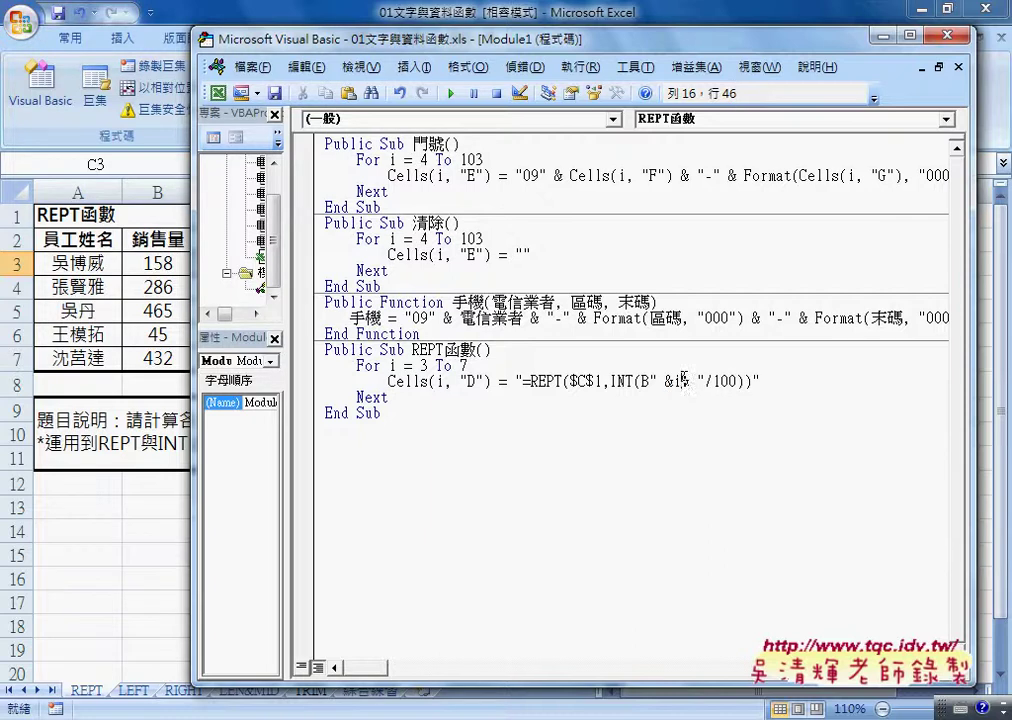
key("Left")
key("Right")
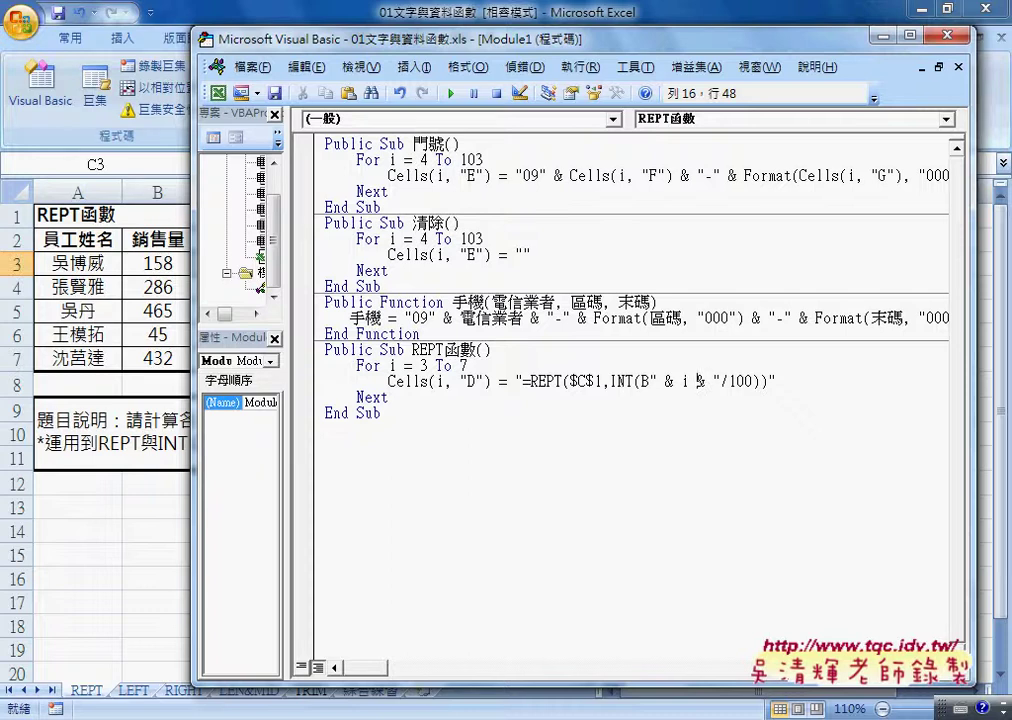
left_click_drag(650, 381, 722, 381)
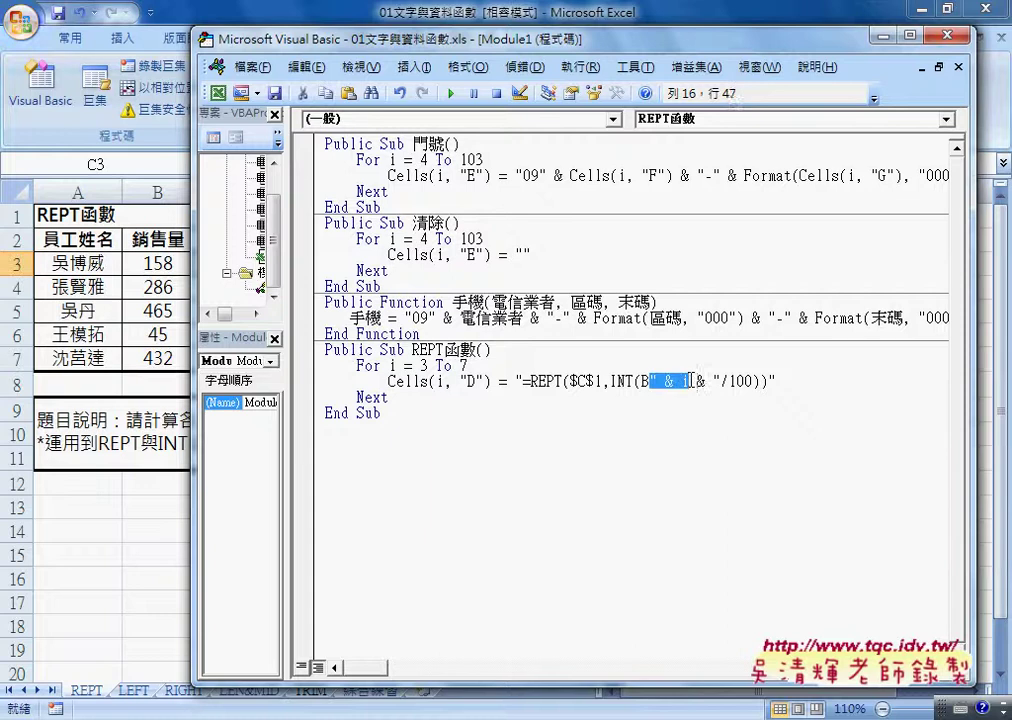
type("3")
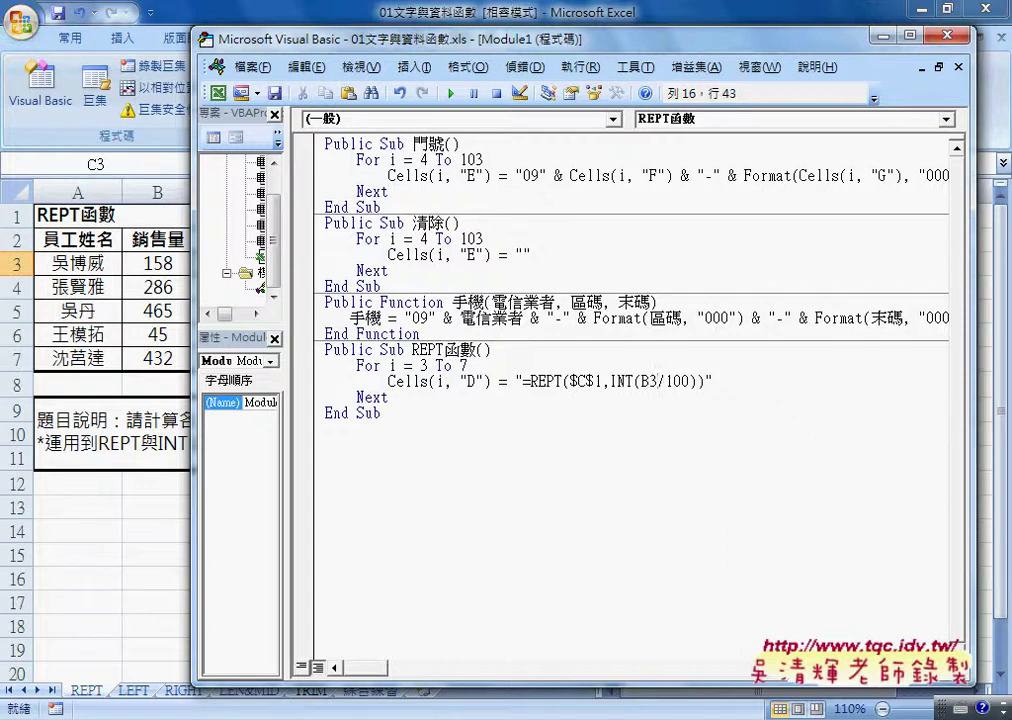
left_click_drag(657, 381, 648, 381)
type("\"\"")
key("Left")
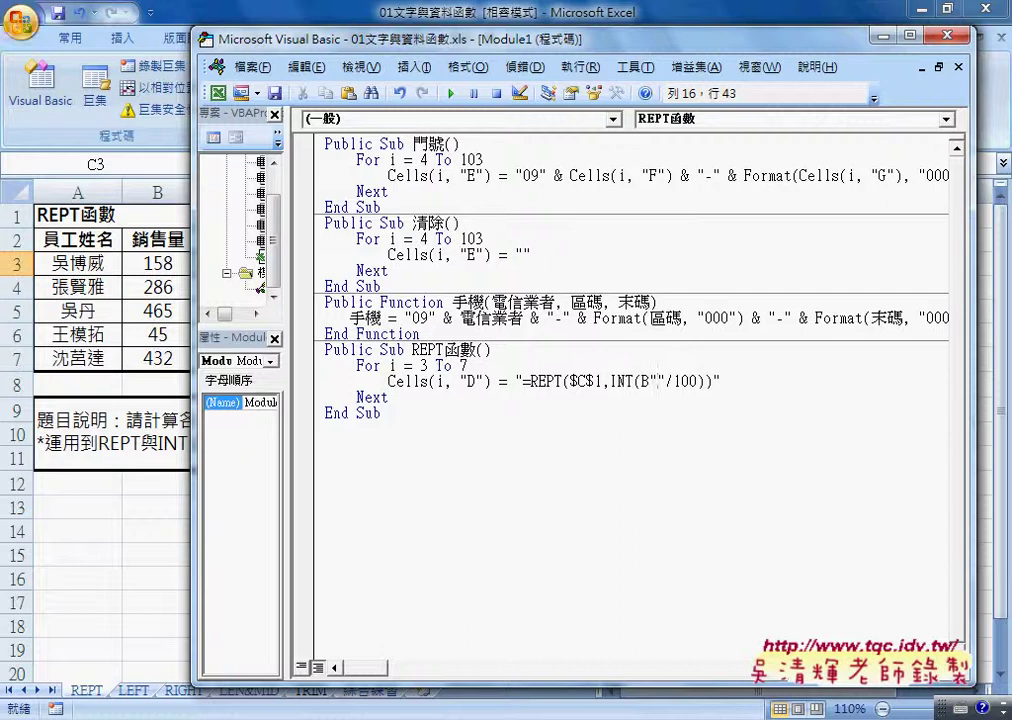
key("Left")
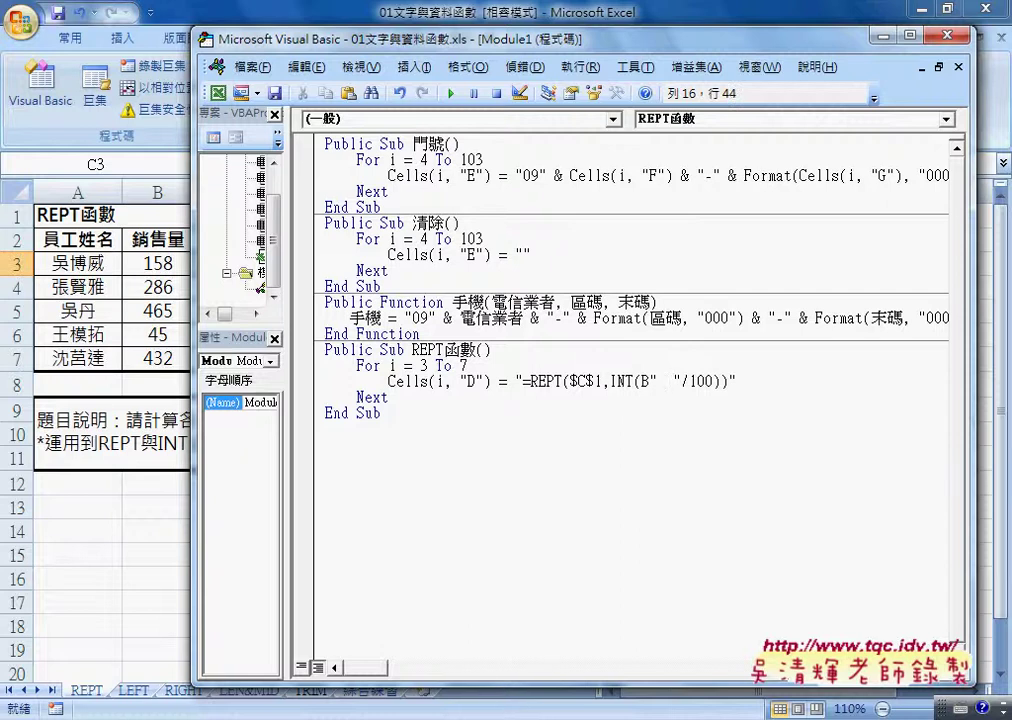
type("& &")
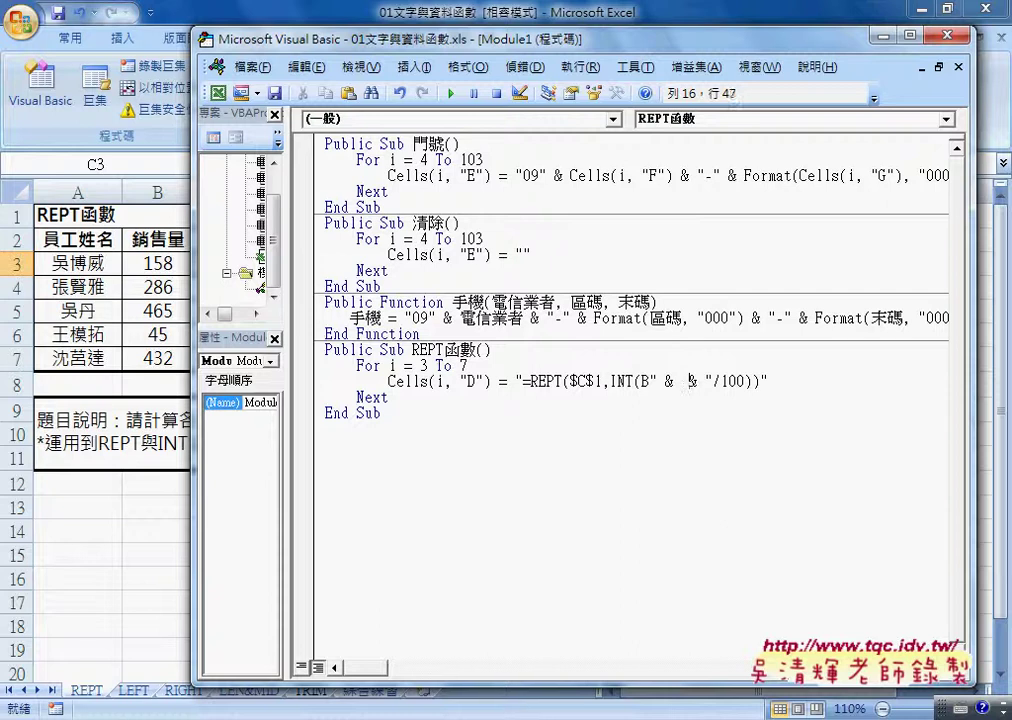
key("Left")
type("i")
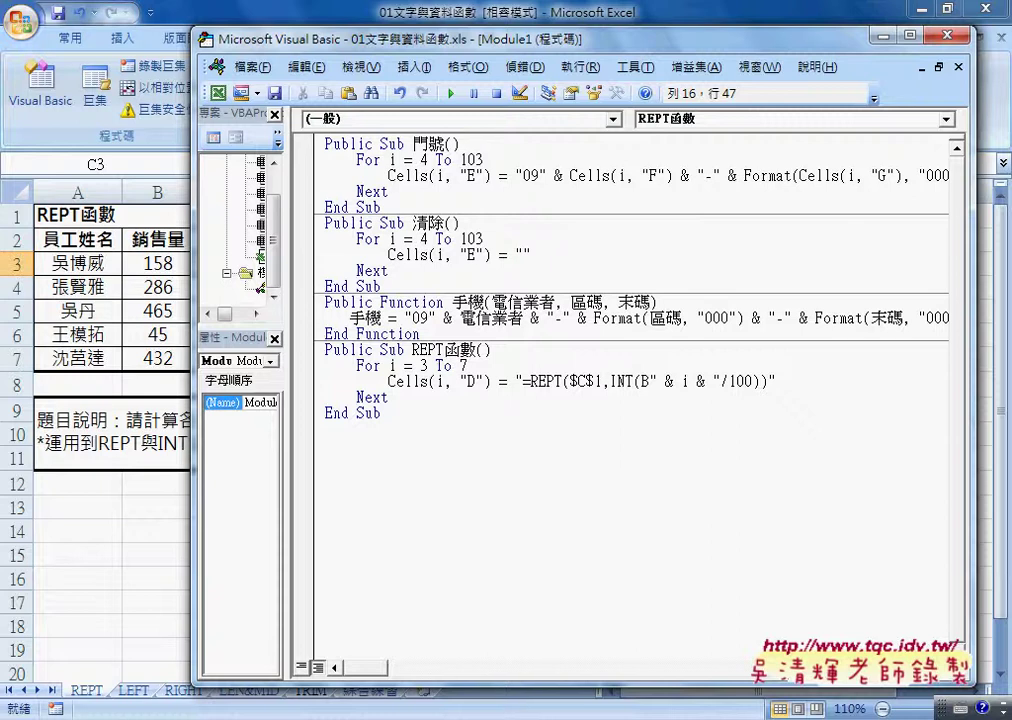
- Highlight the row-number concatenation and the full formula string, then bring the REPT worksheet forward
left_click_drag(649, 381, 721, 381)
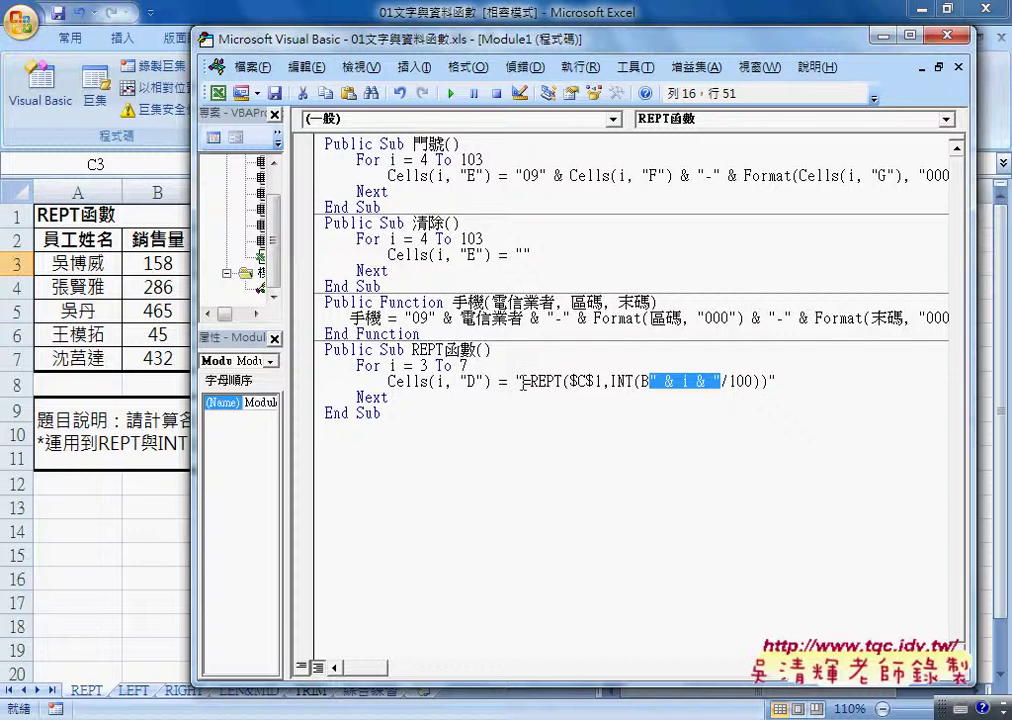
left_click_drag(516, 381, 784, 380)
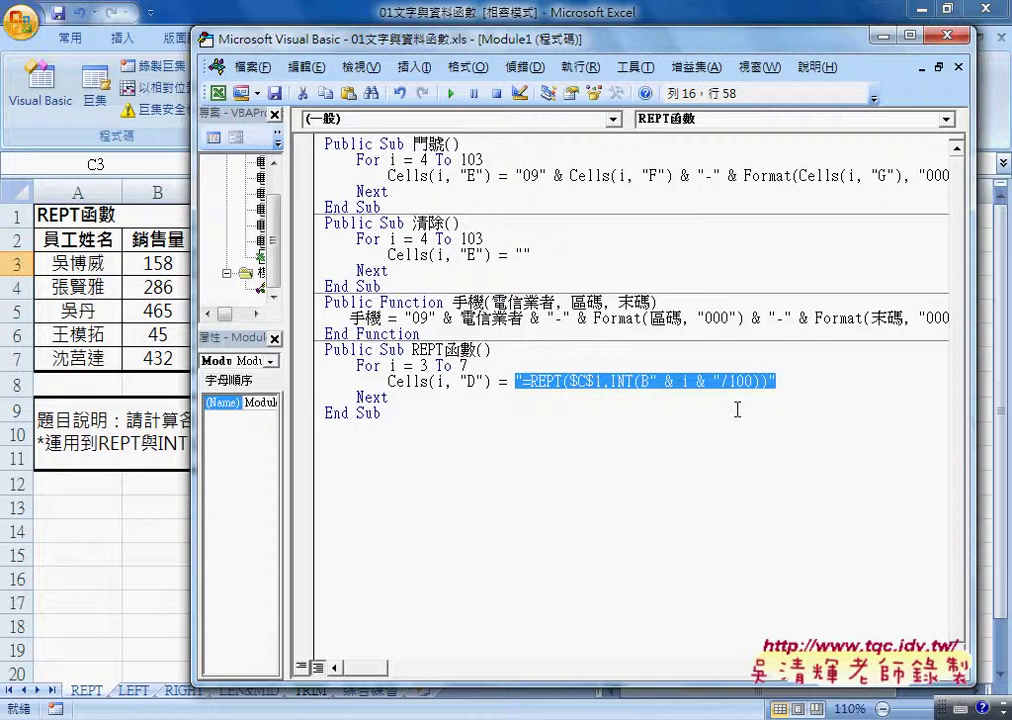
left_click(614, 398)
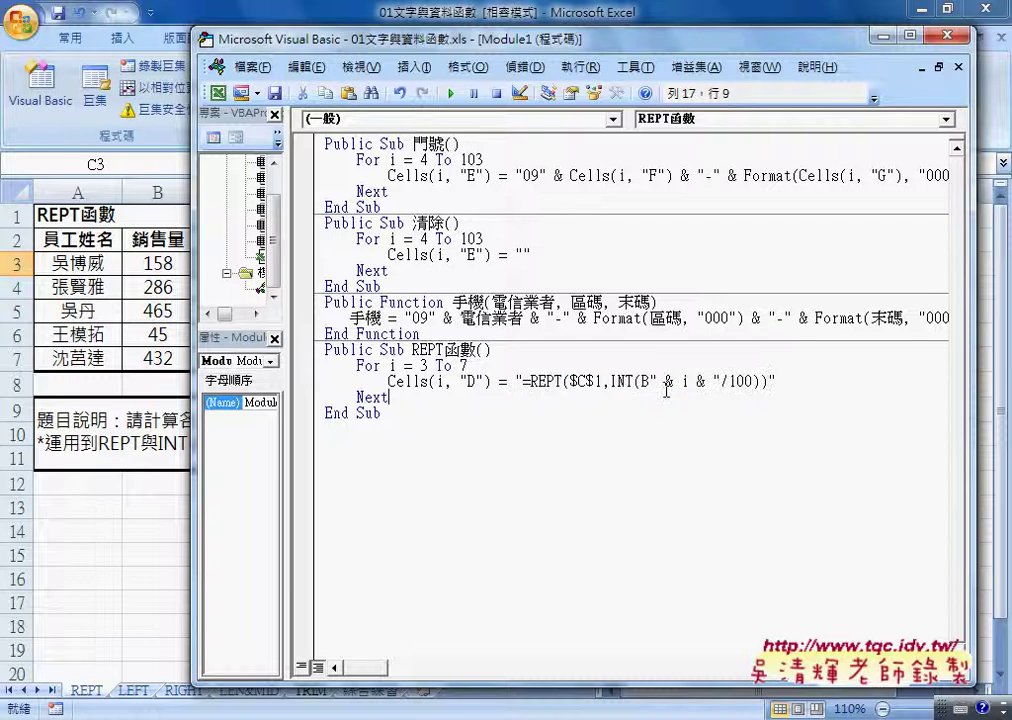
left_click_drag(650, 381, 720, 384)
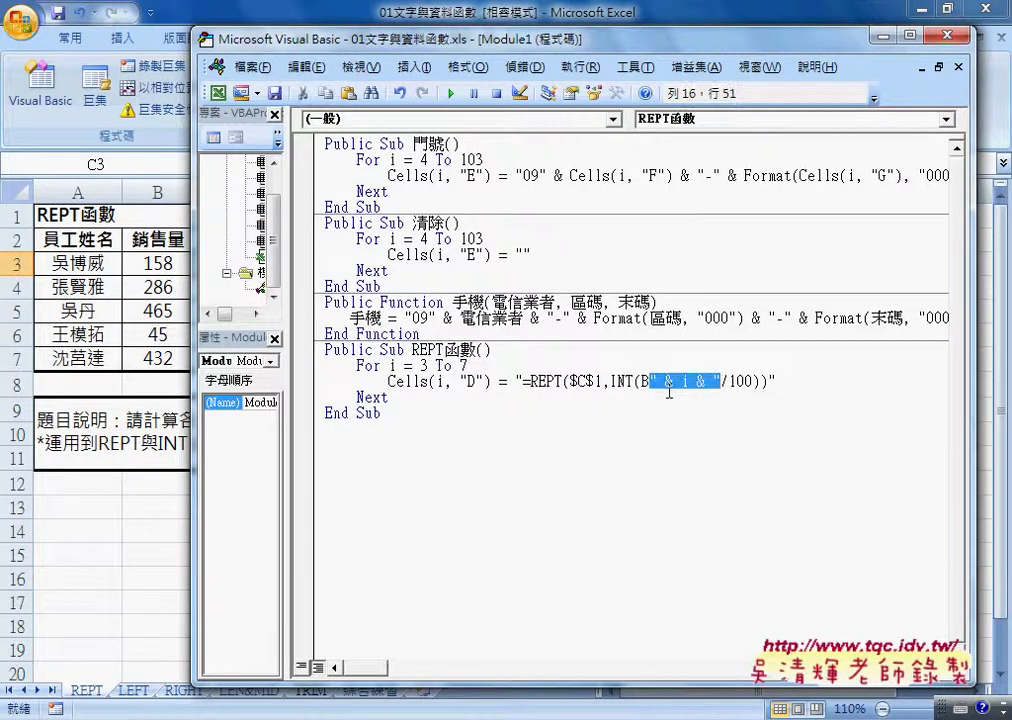
left_click(165, 506)
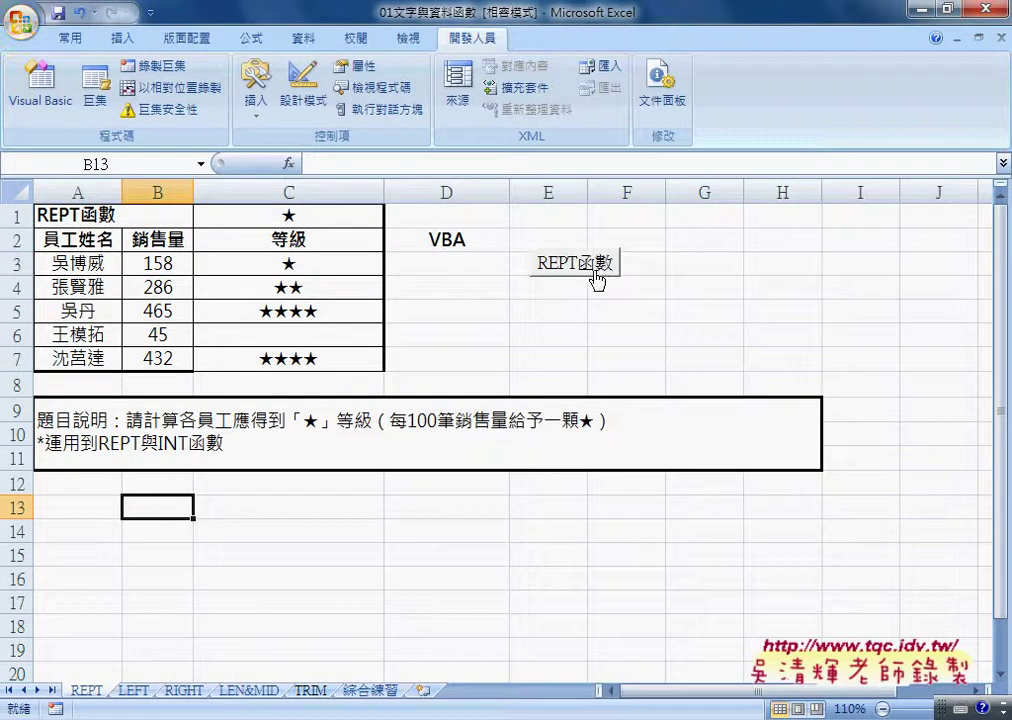
- Draw a new button below the first, assign the REPT函數 macro and caption it REPT函數
left_click(256, 92)
left_click(244, 166)
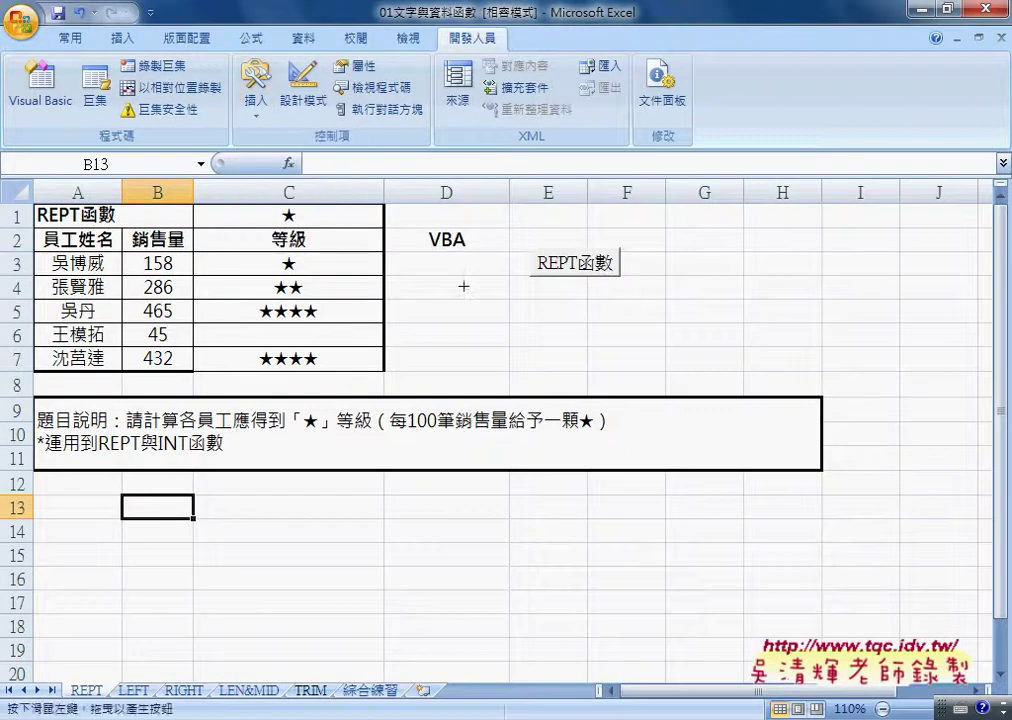
left_click_drag(526, 283, 664, 308)
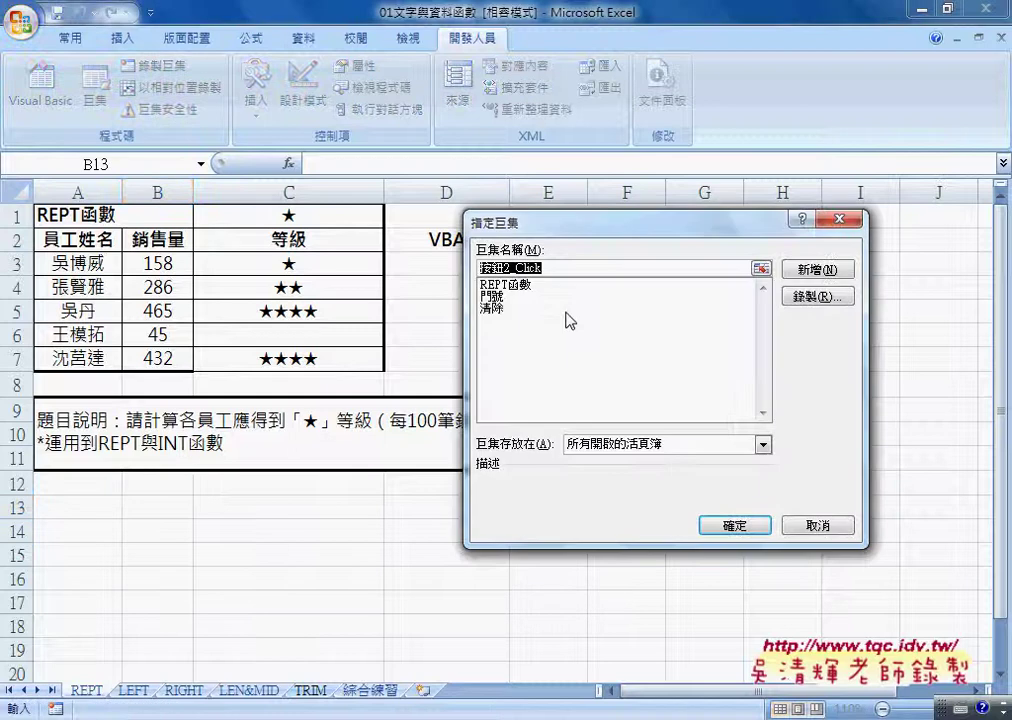
left_click(507, 284)
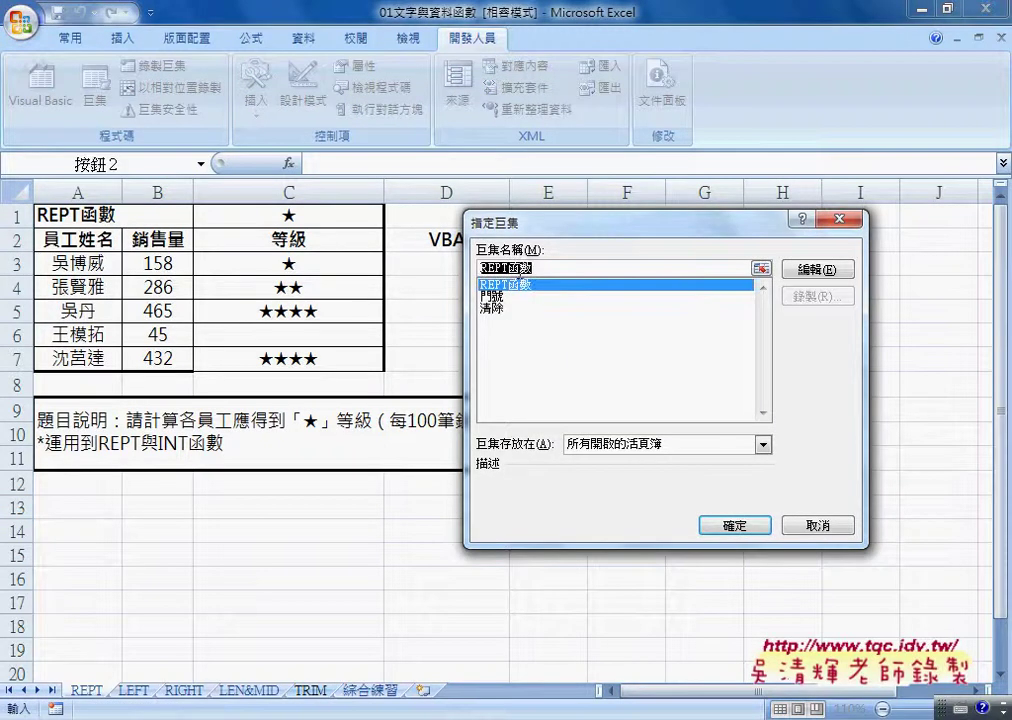
right_click(519, 271)
left_click(734, 525)
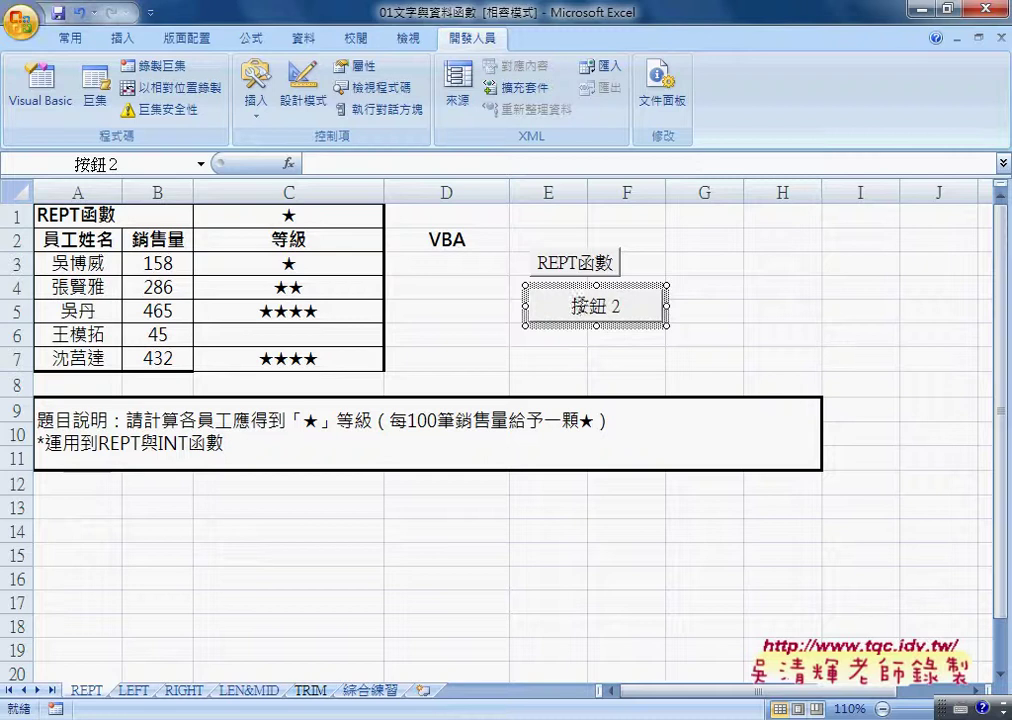
key("ctrl+a")
type("REPT函數")
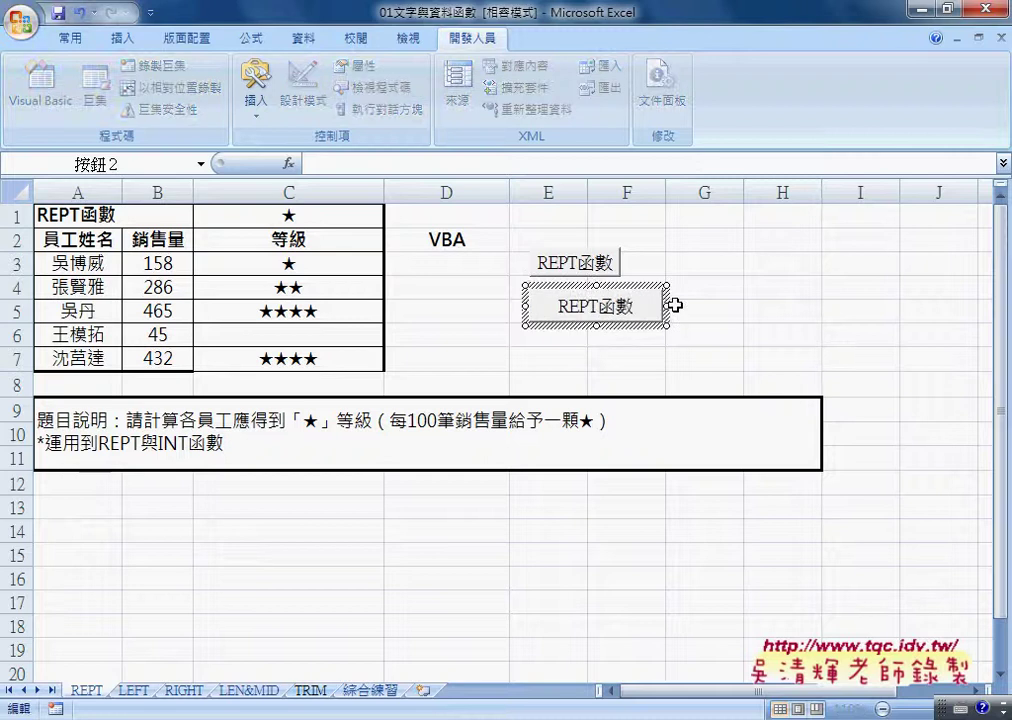
left_click(702, 312)
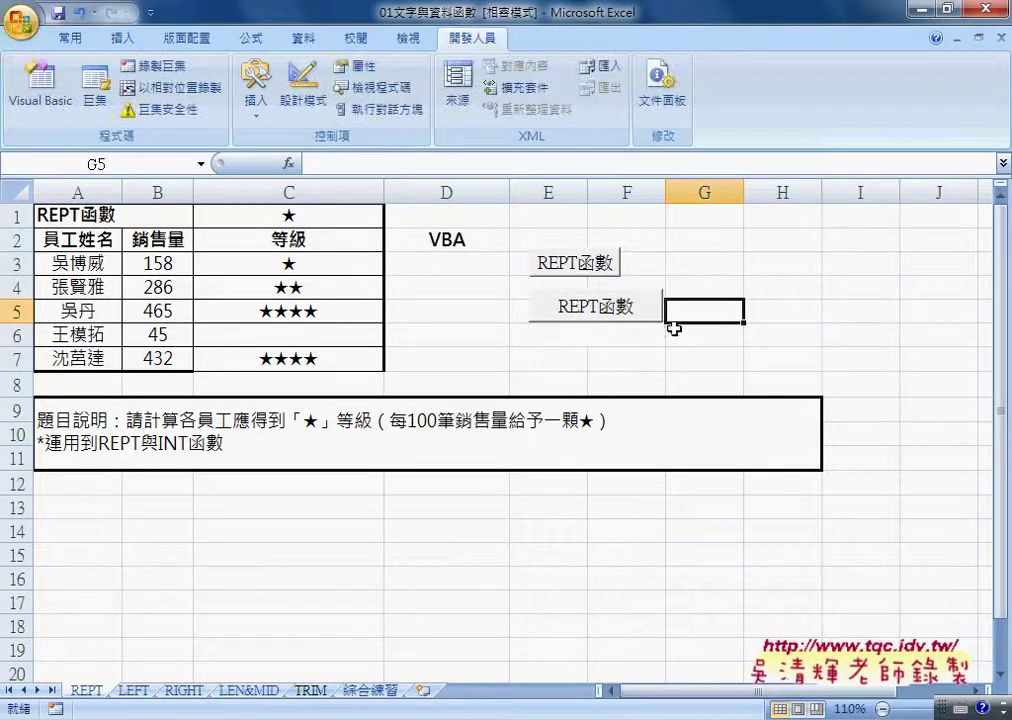
- Run the button to fill D3:D7 with ★ ratings, then copy the REPT函數 sub's code
left_click(591, 314)
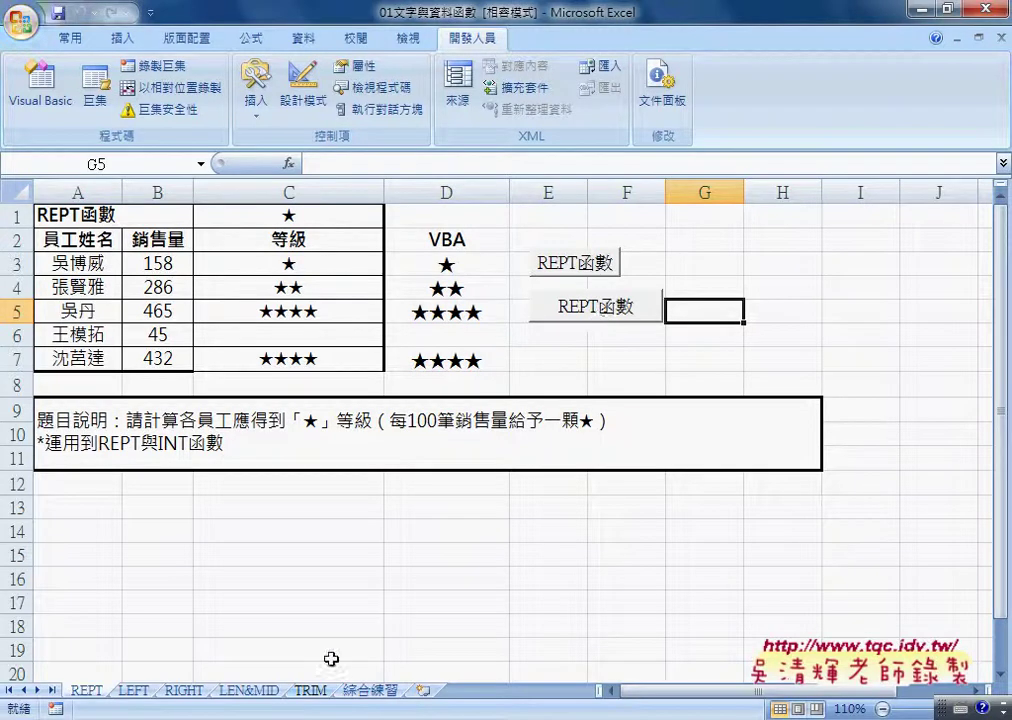
left_click(407, 591)
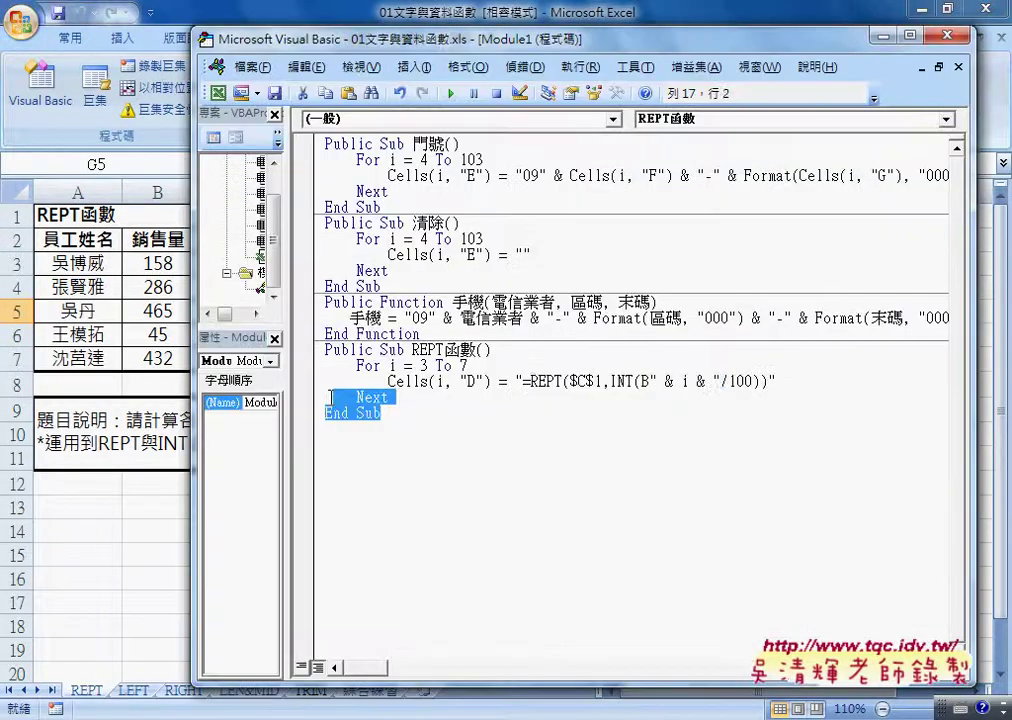
left_click_drag(330, 397, 325, 350)
right_click(360, 380)
left_click(425, 416)
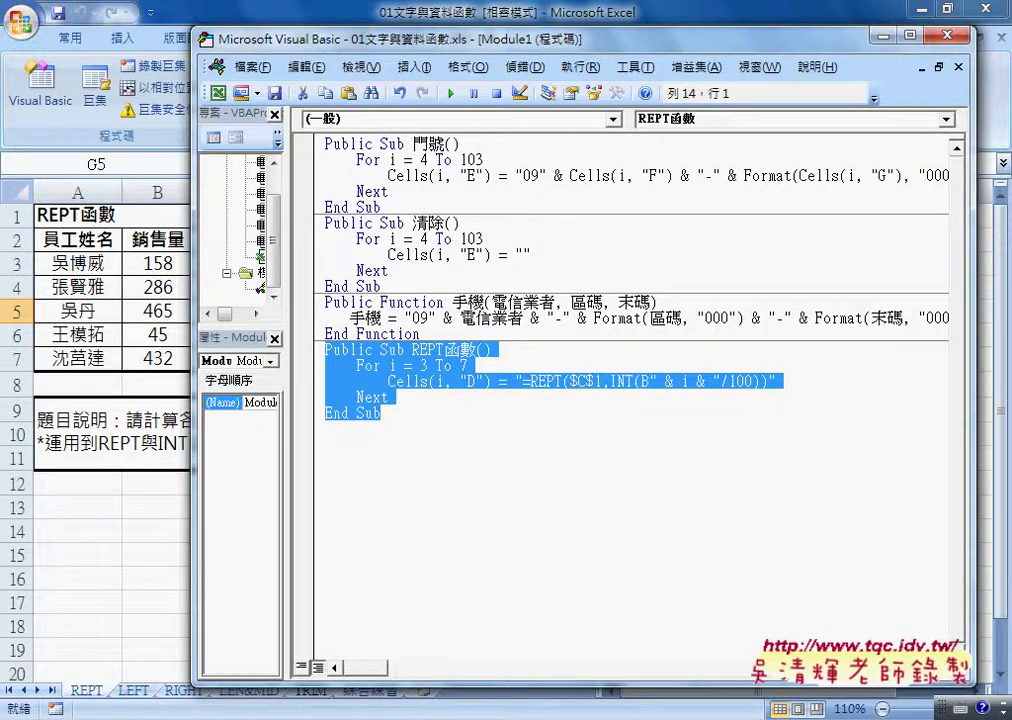
key("alt+Tab")
- Paste the REPT函數 sub below End Function and bold its Public Sub REPT函數() line
left_click(135, 582)
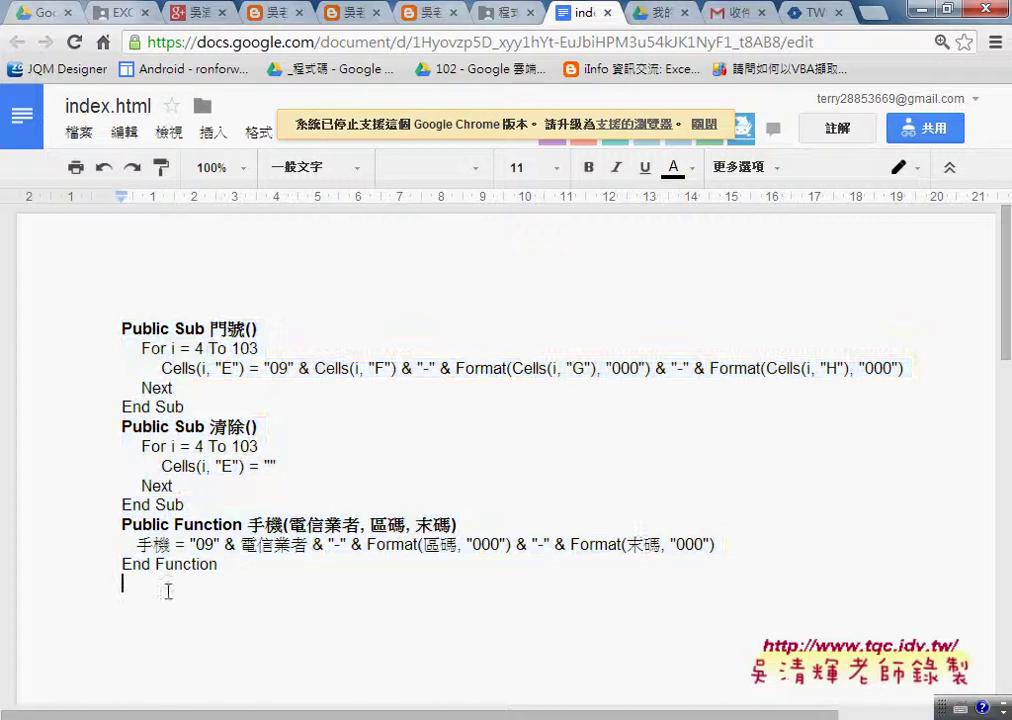
key("ctrl+v")
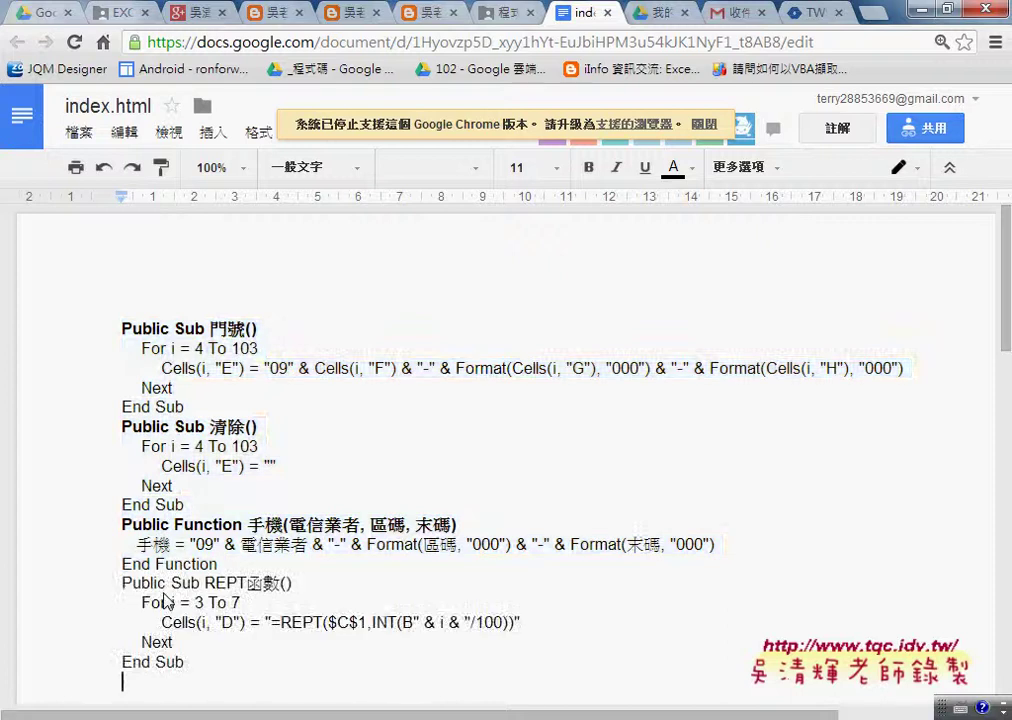
triple_click(221, 585)
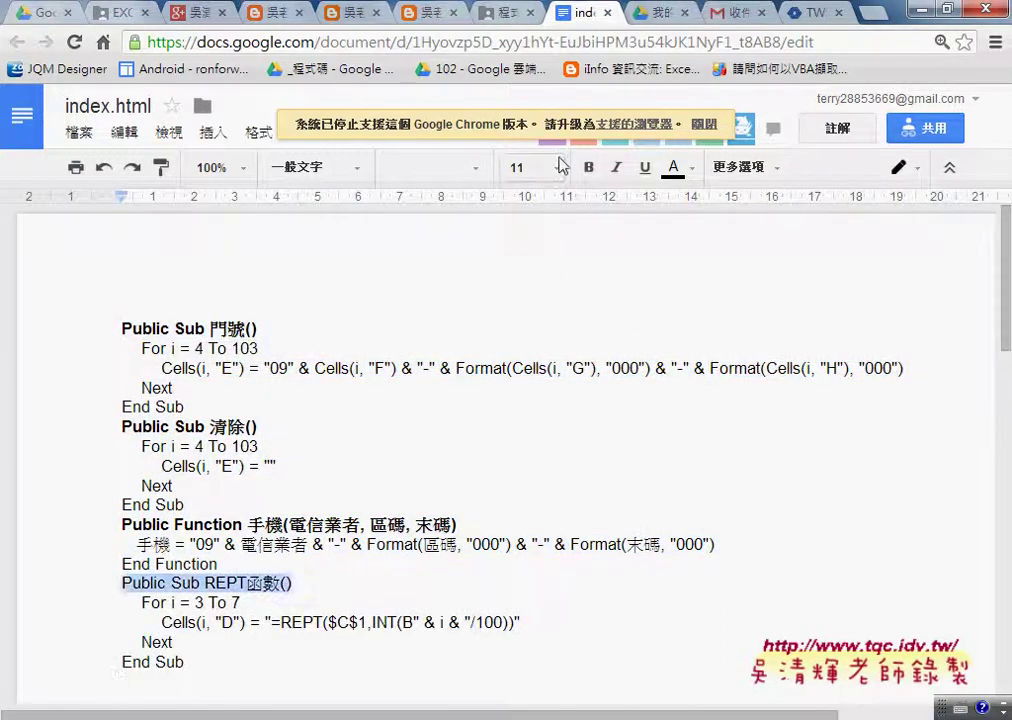
left_click(589, 167)
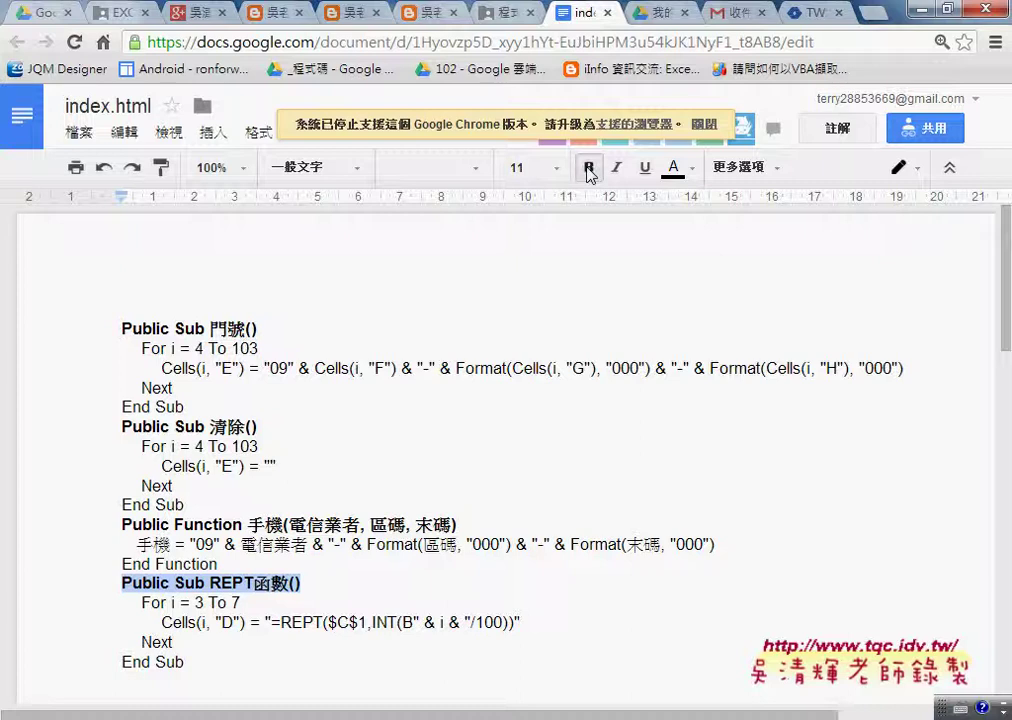